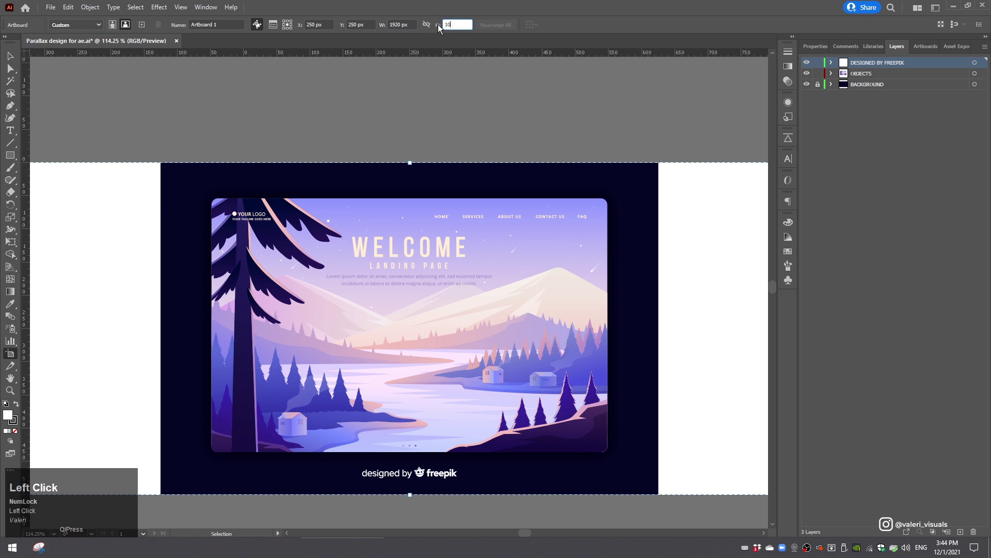
- Set the artboard's height to 1080 px and leave artboard editing
type("80")
key("Return")
scroll(470, 172, "down", 3)
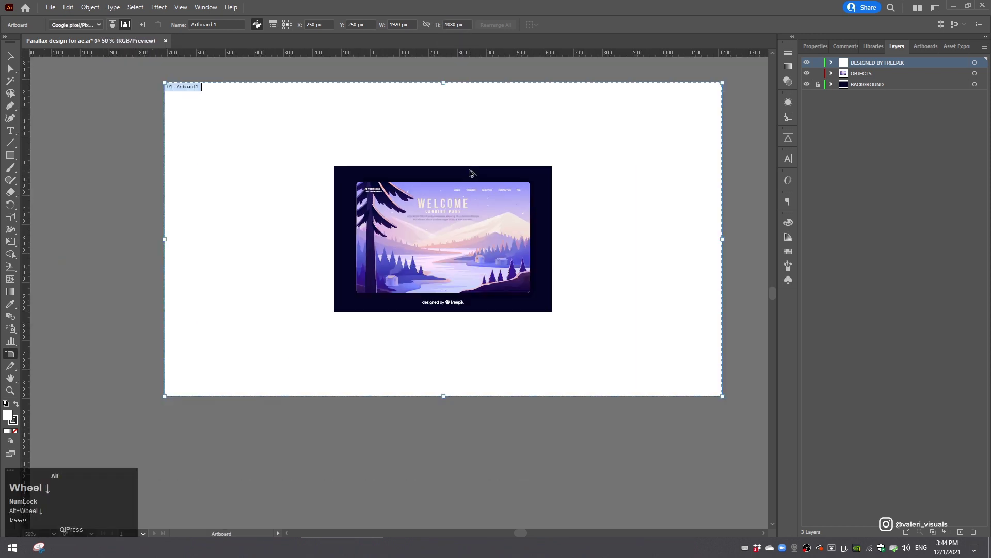
key("space")
left_click_drag(480, 127, 460, 174)
left_click(11, 55)
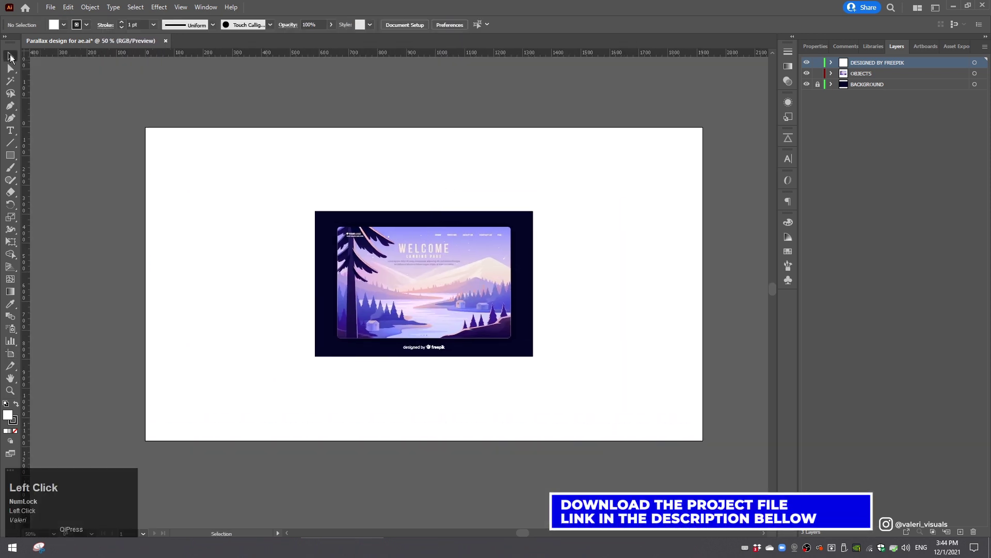
- Check the content of the DESIGNED BY FREEPIK layer by toggling its visibility, and delete the layer
left_click(806, 64)
left_click(806, 64)
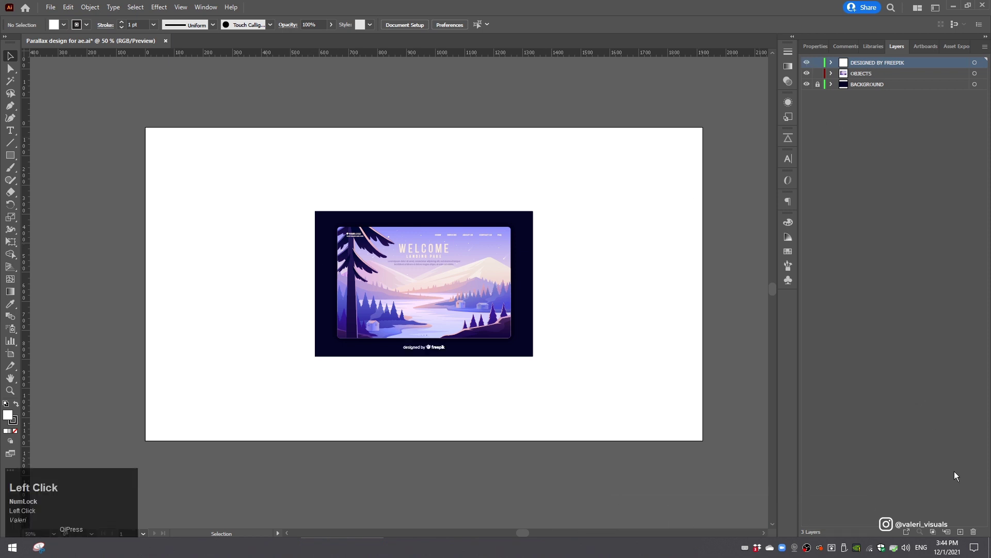
left_click(974, 531)
left_click(545, 291)
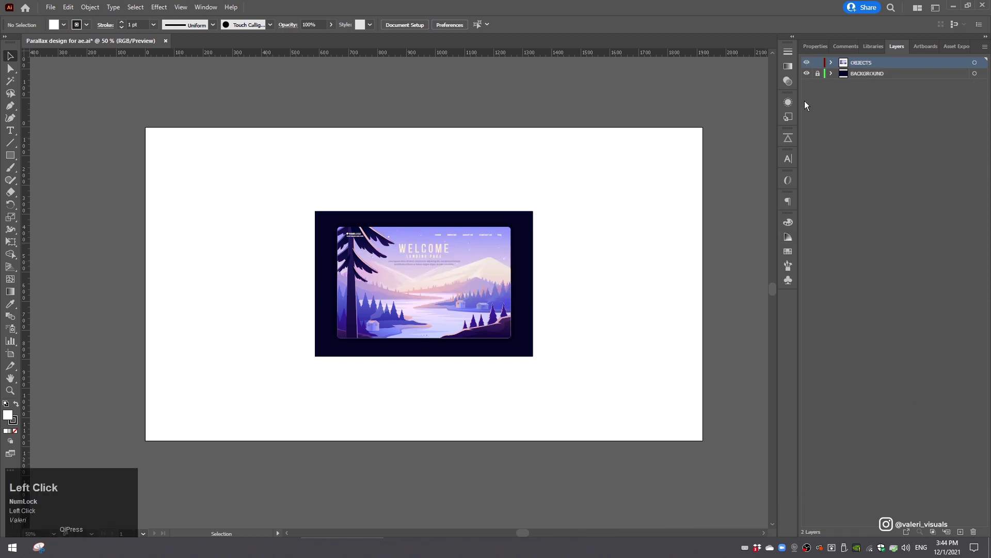
- Check the content of the BACKGROUND layer by toggling its visibility, and delete the layer
left_click(806, 73)
left_click(806, 74)
left_click(826, 75)
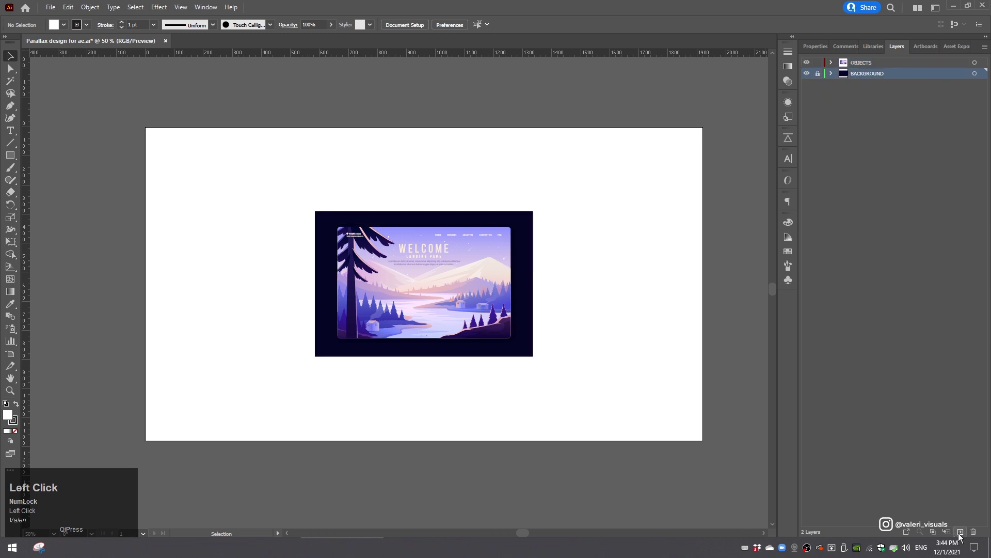
left_click(974, 532)
left_click(544, 291)
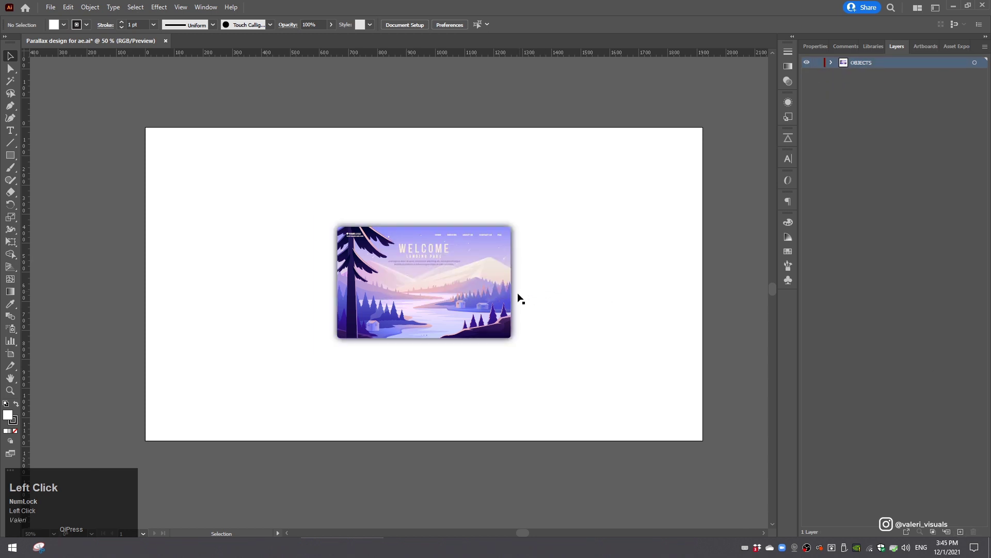
- Ungroup the landing page artwork and release the clipping mask around the landscape
left_click(469, 270)
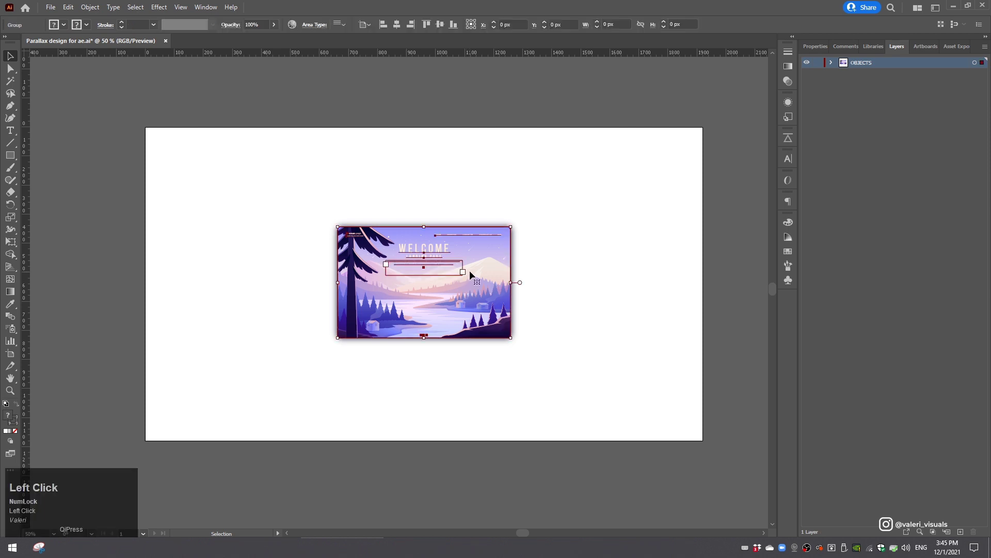
right_click(481, 269)
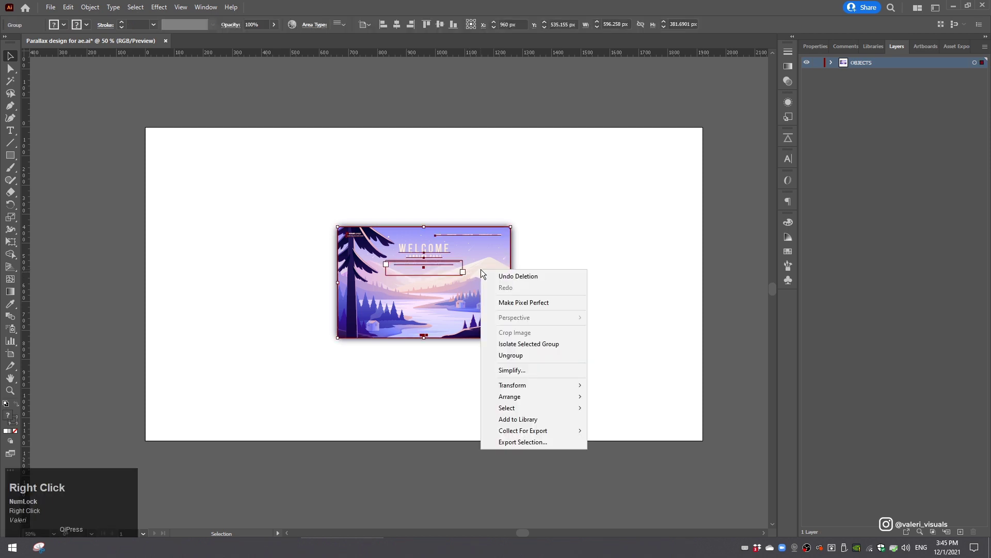
left_click(507, 356)
left_click(712, 294)
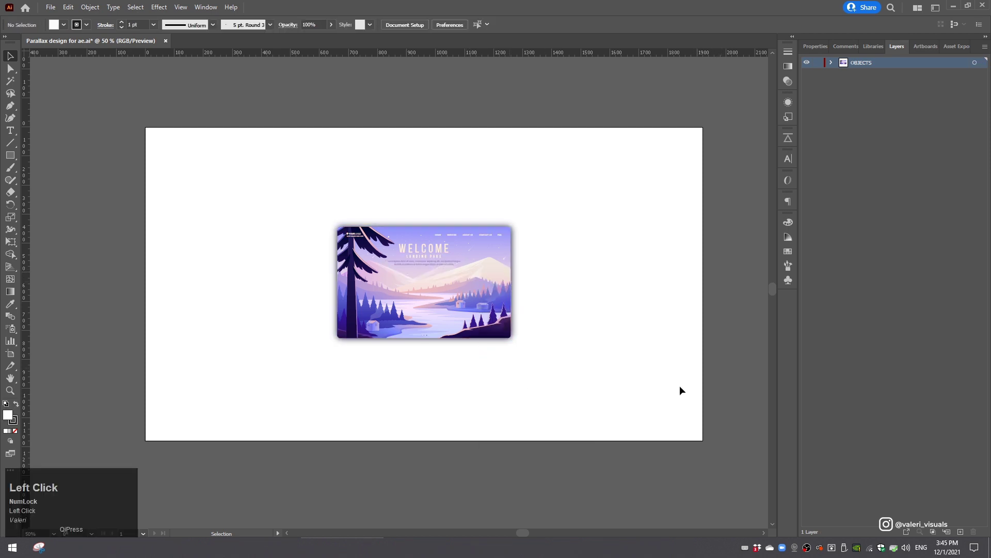
right_click(483, 281)
left_click(520, 371)
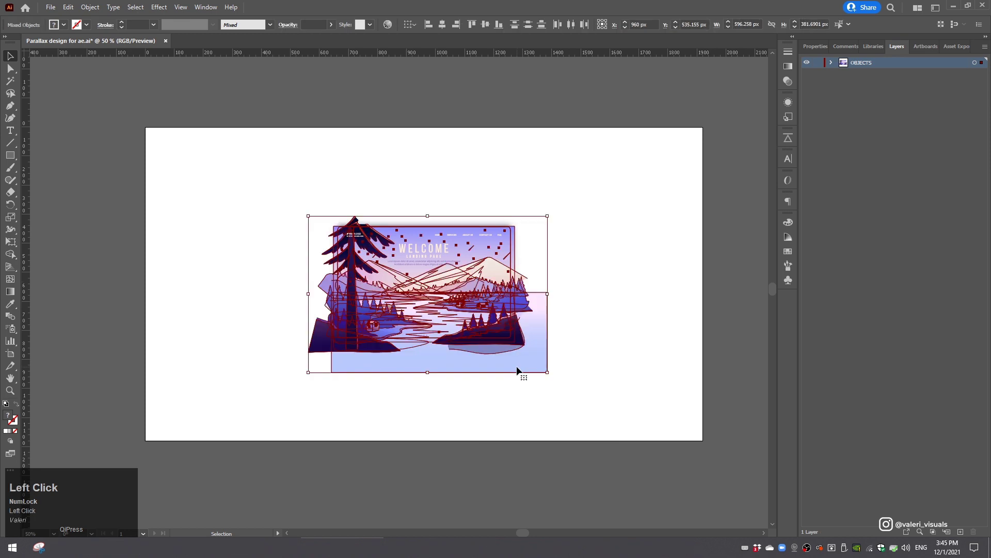
- Release the contents of the OBJECTS layer to separate layers as a sequence
left_click(860, 64)
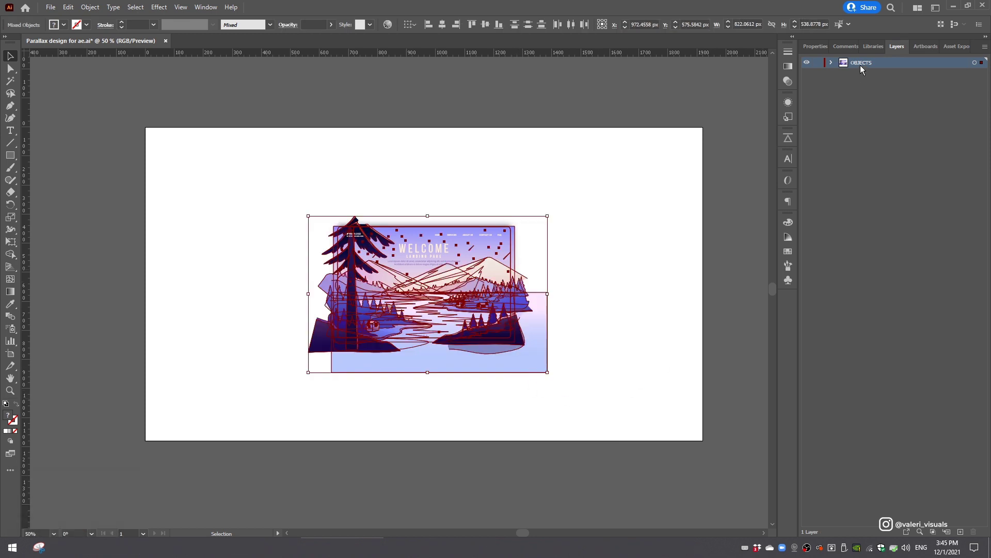
left_click(984, 49)
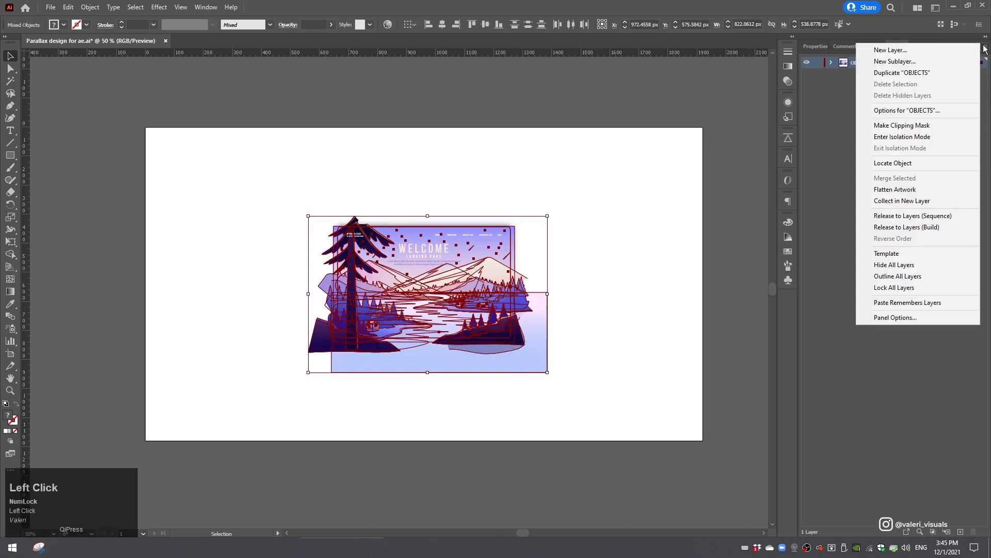
left_click(908, 216)
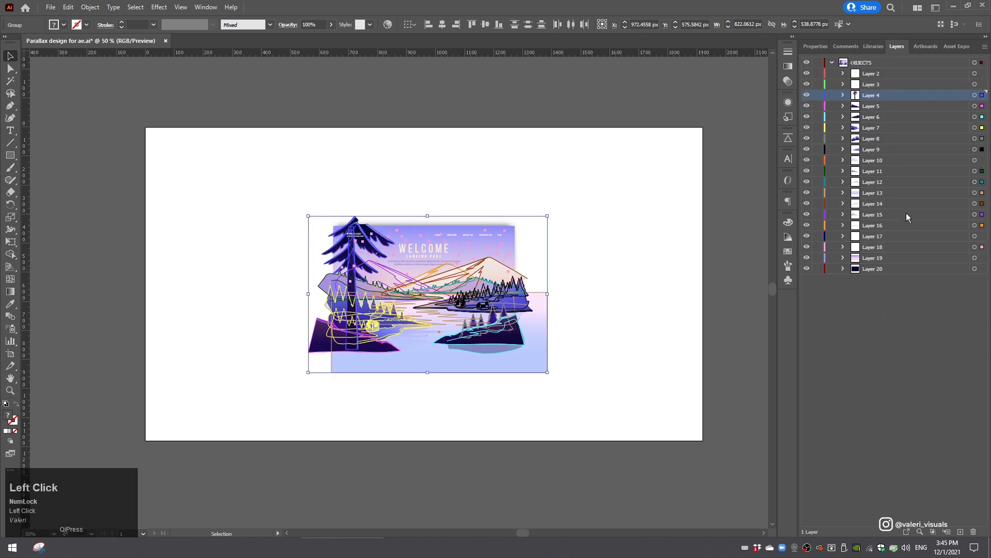
- Move Layer 2 through Layer 20 out of the OBJECTS layer to the top level, and delete the emptied OBJECTS layer
left_click(874, 76)
left_click(881, 270, "shift")
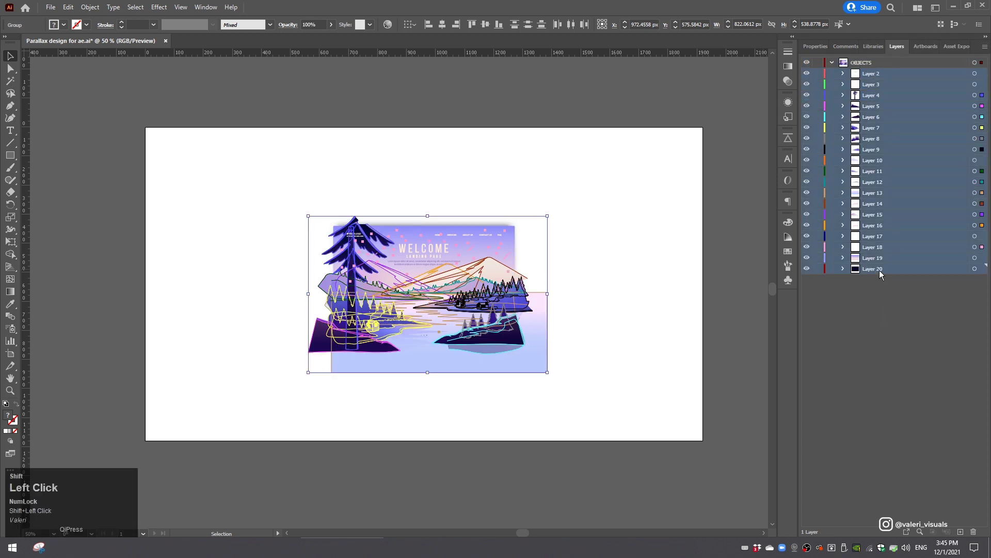
left_click_drag(871, 75, 862, 62)
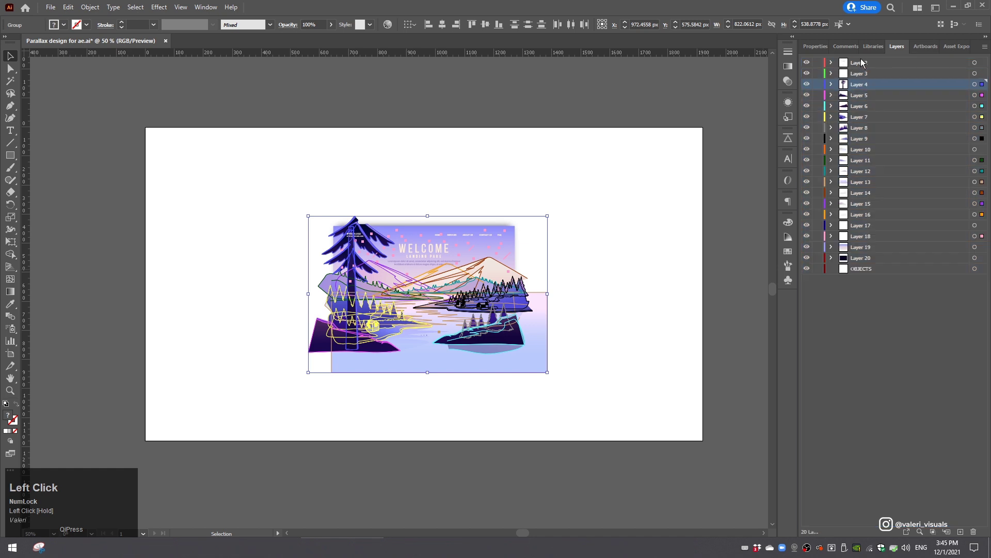
left_click(863, 270)
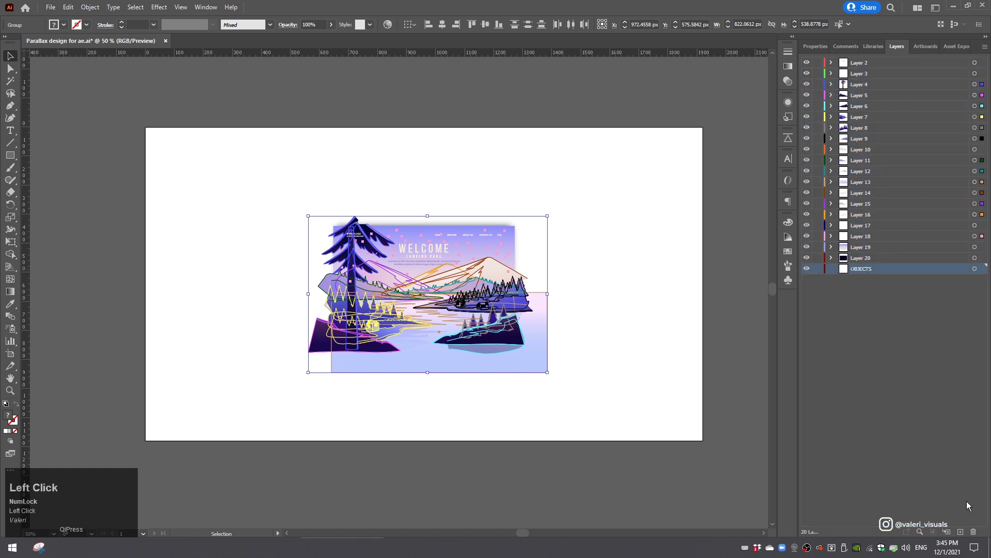
left_click(974, 532)
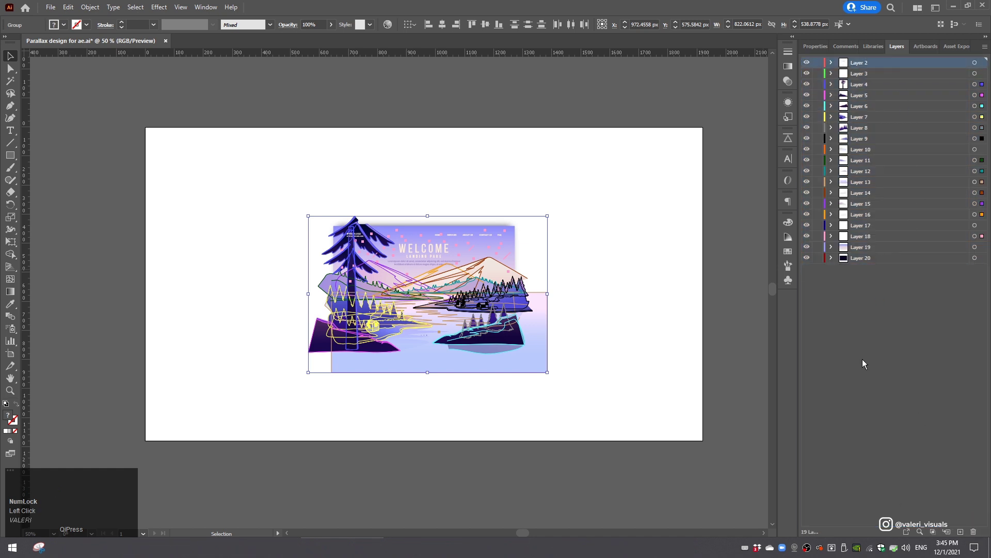
- Check the content of Layer 20 by toggling its visibility, and delete the layer
left_click(857, 258)
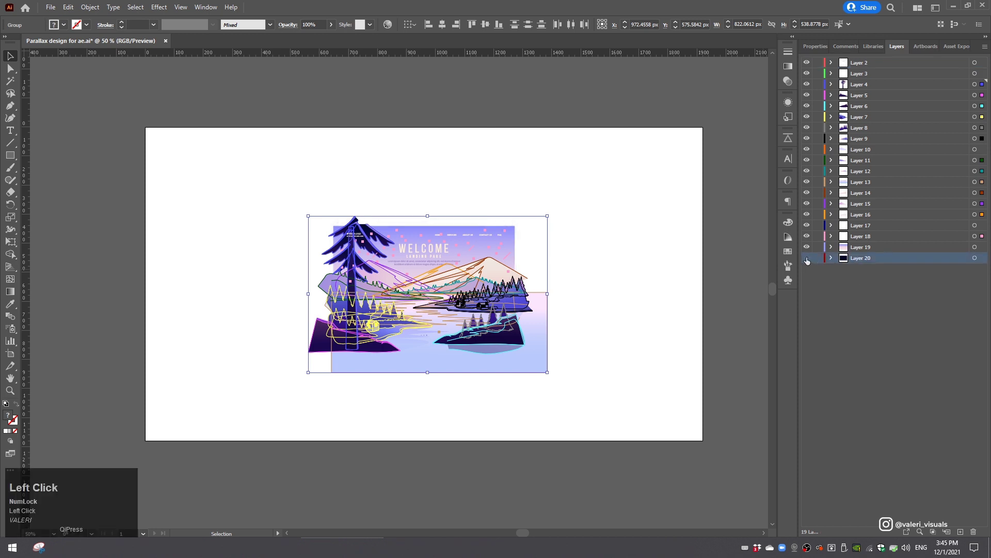
left_click(806, 258)
left_click(746, 276)
left_click(806, 258)
left_click(806, 258)
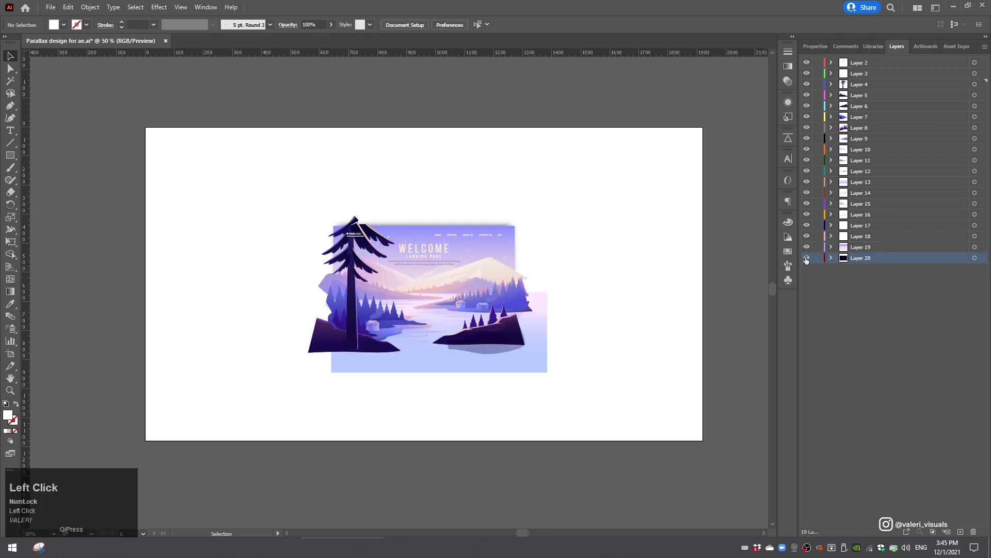
left_click(973, 532)
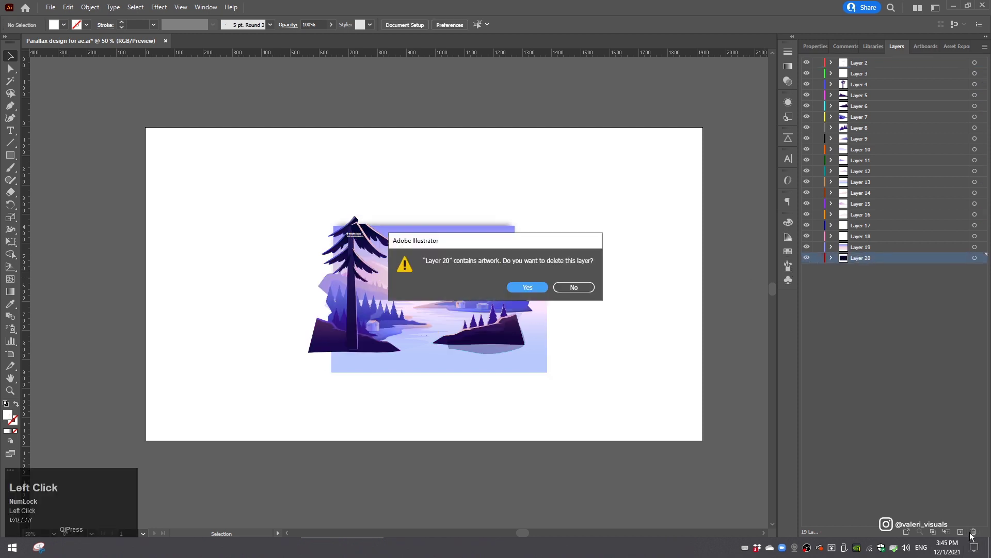
left_click(527, 287)
- Select the welcome and navigation text group in the artwork and delete its layer, Layer 2
left_click(440, 251)
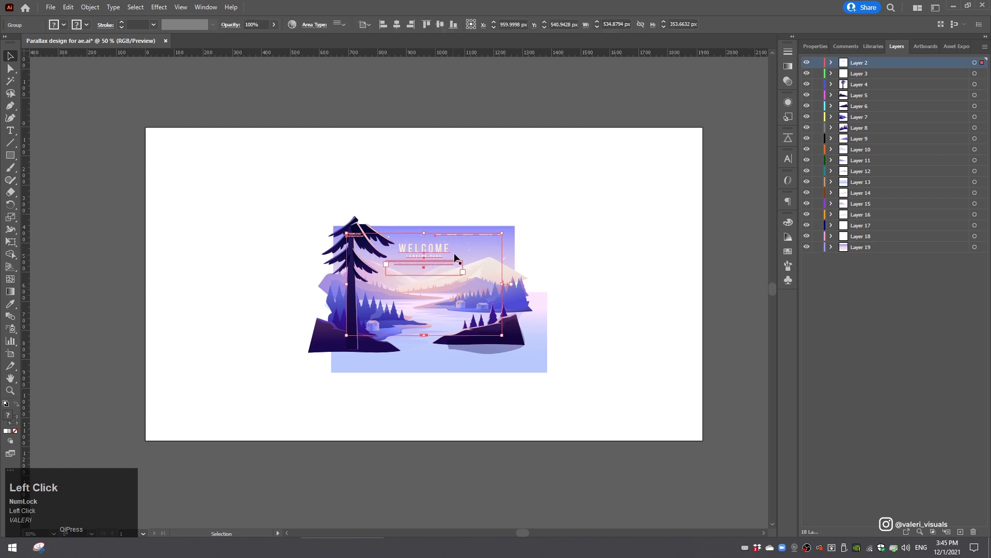
left_click(973, 532)
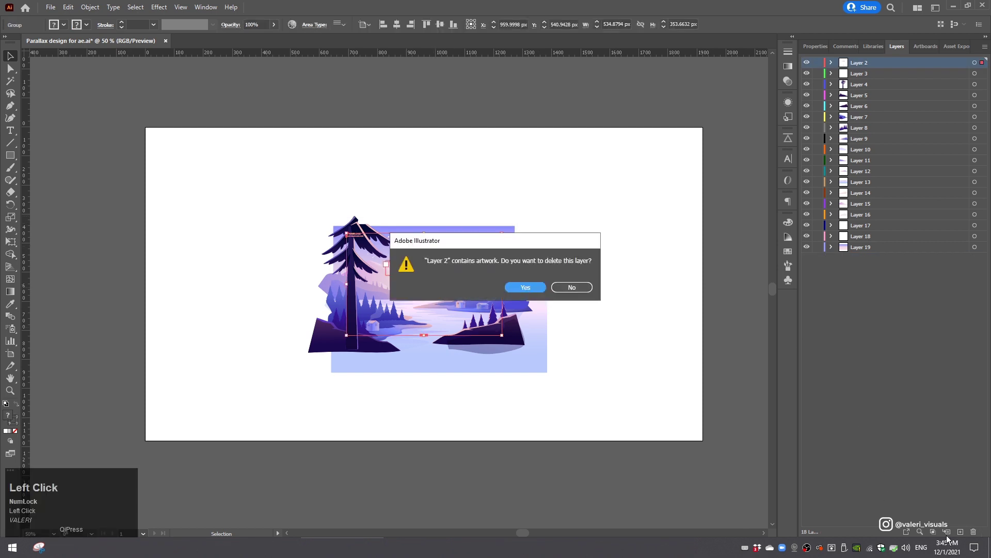
left_click(523, 286)
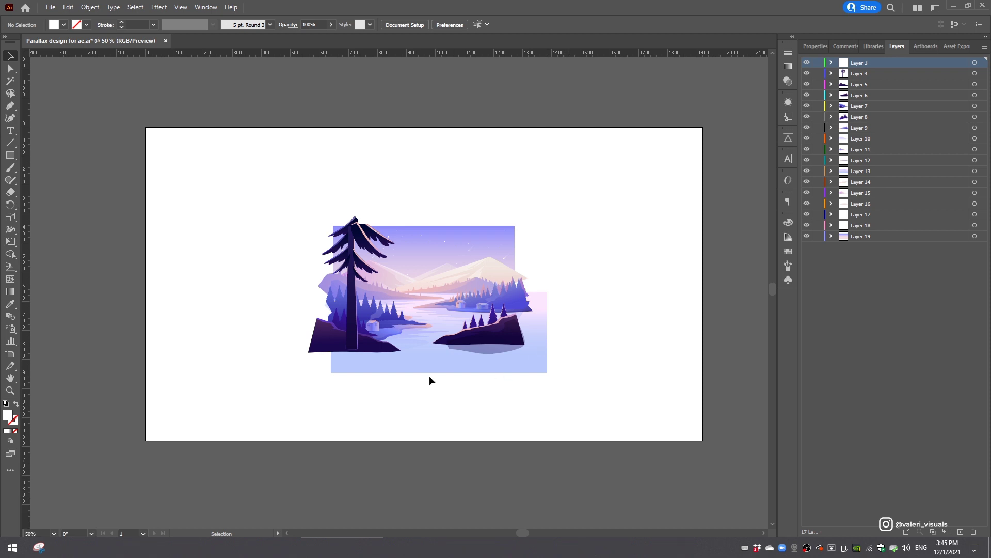
- Move the tall pine tree's Layer 4 below Layer 5 so the dark foreground hill covers the trunk's base
key("ctrl+z")
scroll(327, 363, "up", 3)
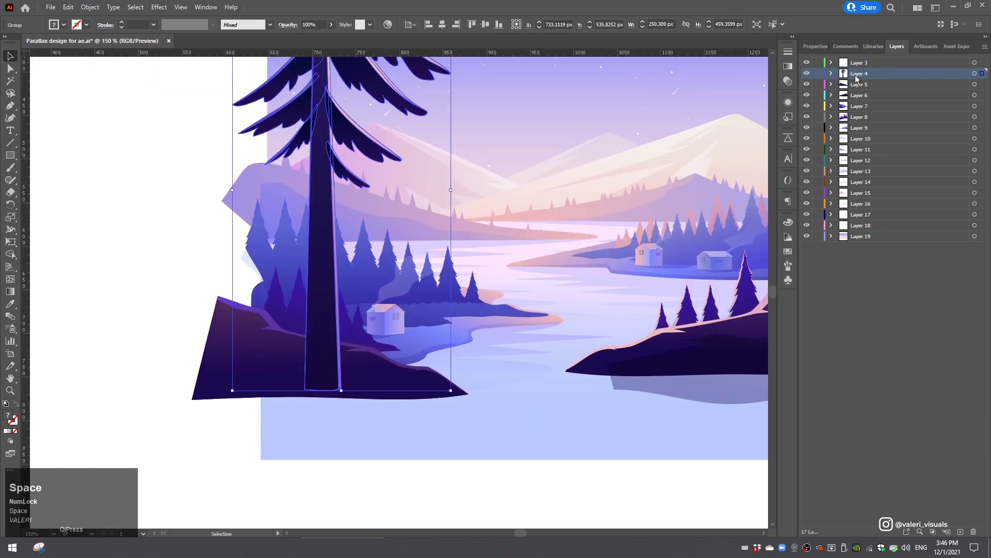
left_click_drag(855, 78, 862, 92)
left_click(243, 461)
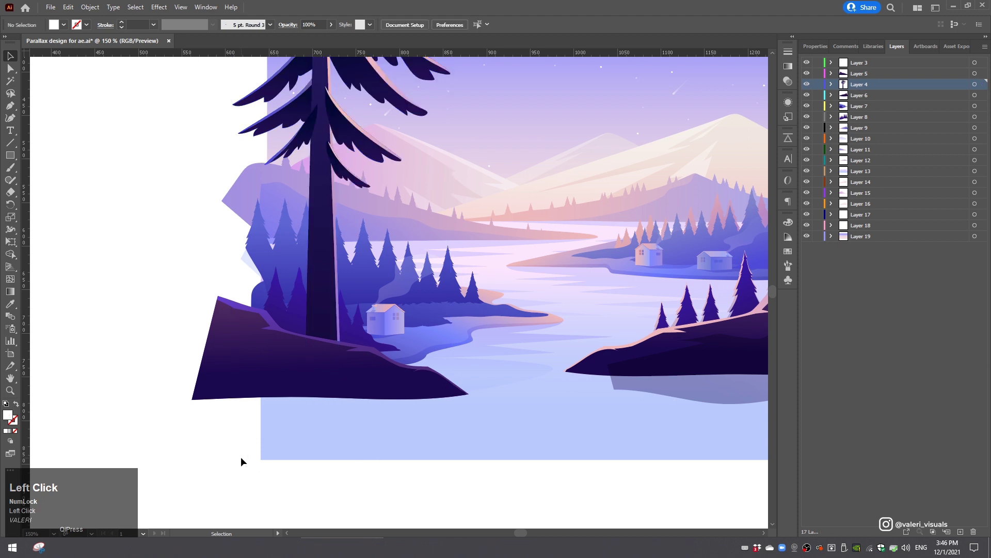
- Group the tall pine tree with the dark foreground hill beneath it, and check the group by toggling Layer 5's visibility
left_click(327, 314)
left_click(250, 354, "shift")
right_click(320, 382)
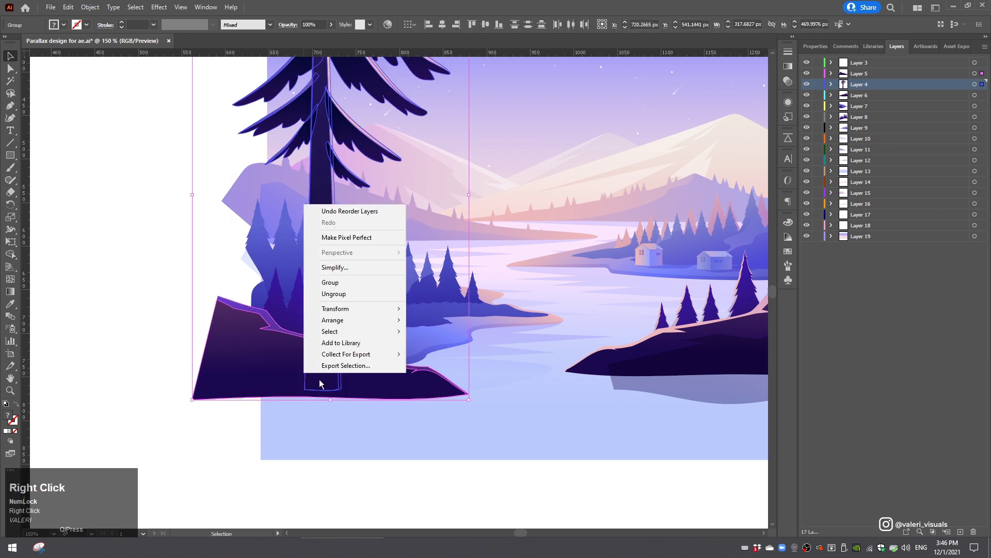
left_click(332, 282)
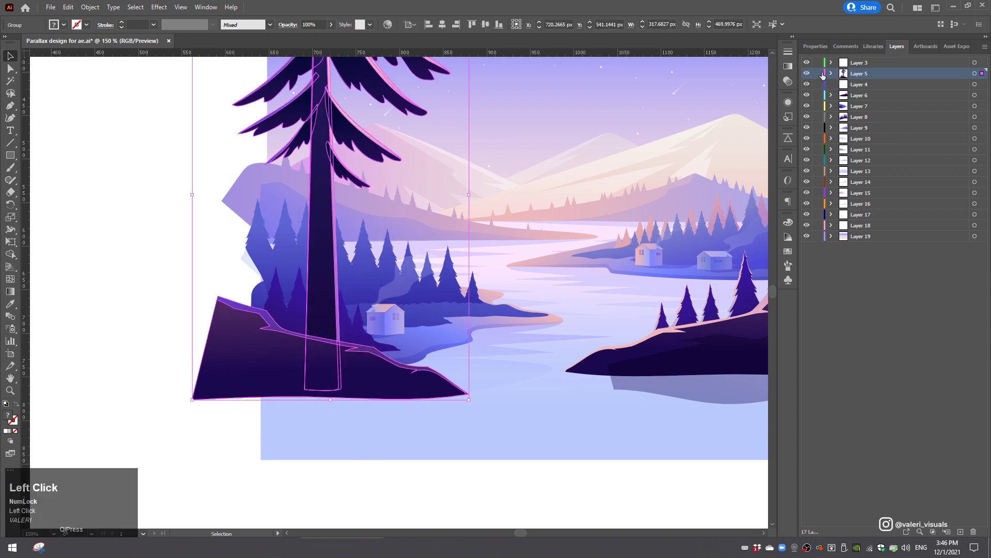
left_click(807, 74)
left_click(807, 75)
- Group the row of small dark trees with the right foreground hill, and check the group by toggling Layer 6's visibility
left_click_drag(606, 226, 482, 240)
left_click(621, 314)
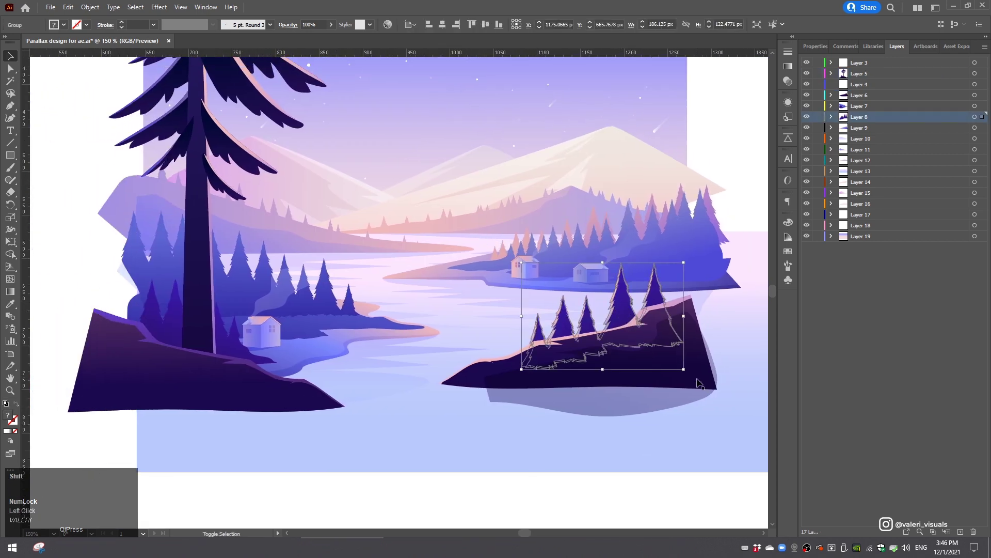
left_click(640, 364)
right_click(640, 364)
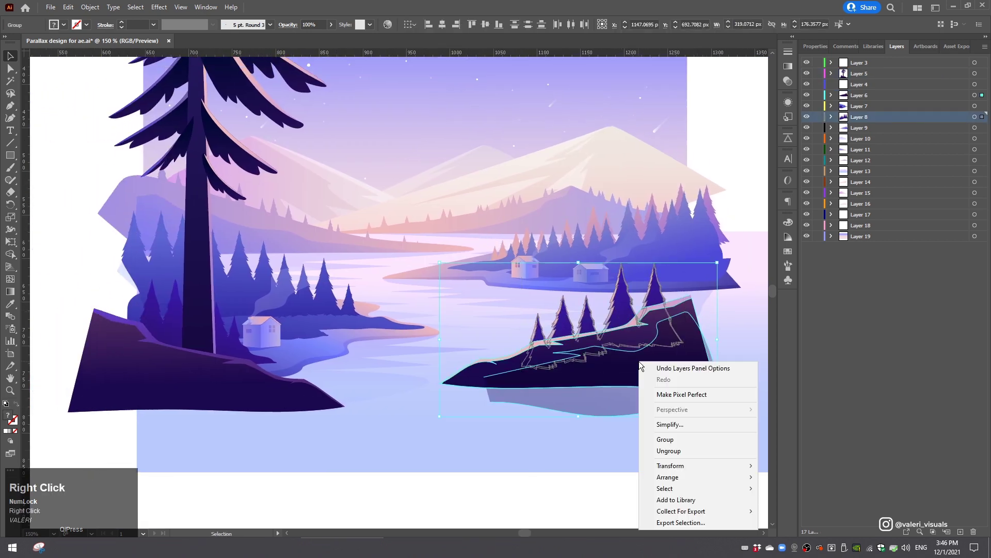
left_click(665, 441)
left_click(807, 95)
left_click(807, 95)
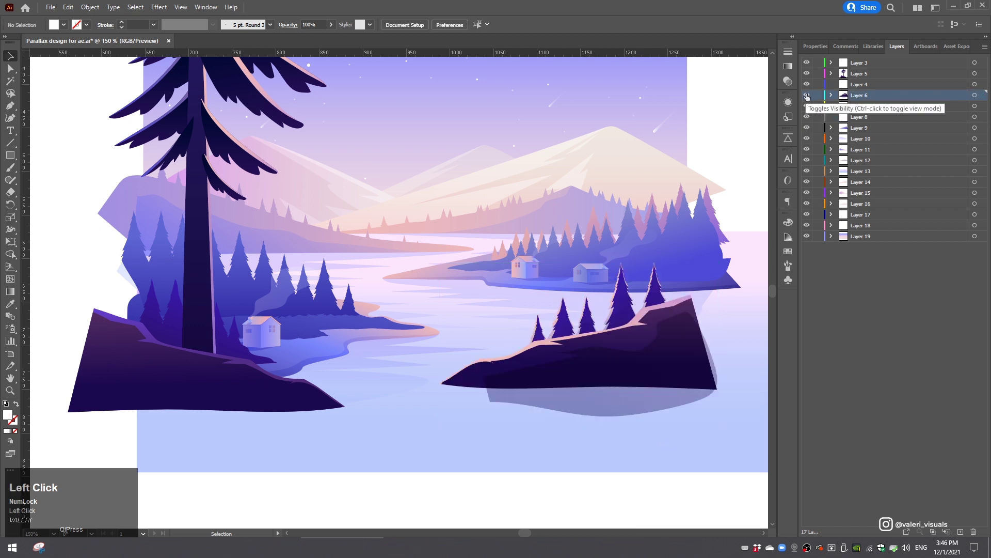
- Hide Layers 5 and 6 and group the two forested shores, the far left hill, the lake and its reflections together
left_click(807, 95)
left_click(807, 74)
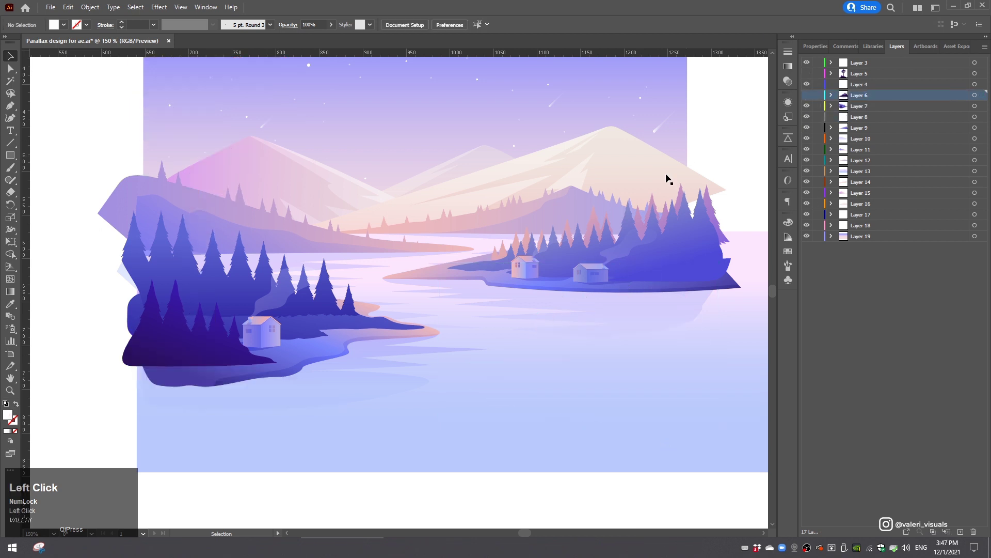
scroll(614, 256, "down", 1, "alt")
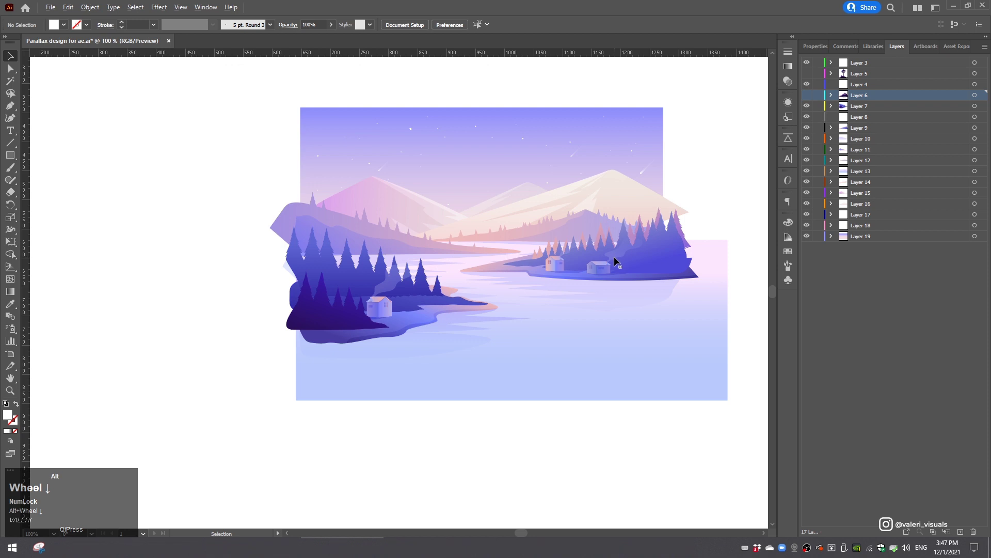
left_click(653, 258)
left_click(333, 222, "shift")
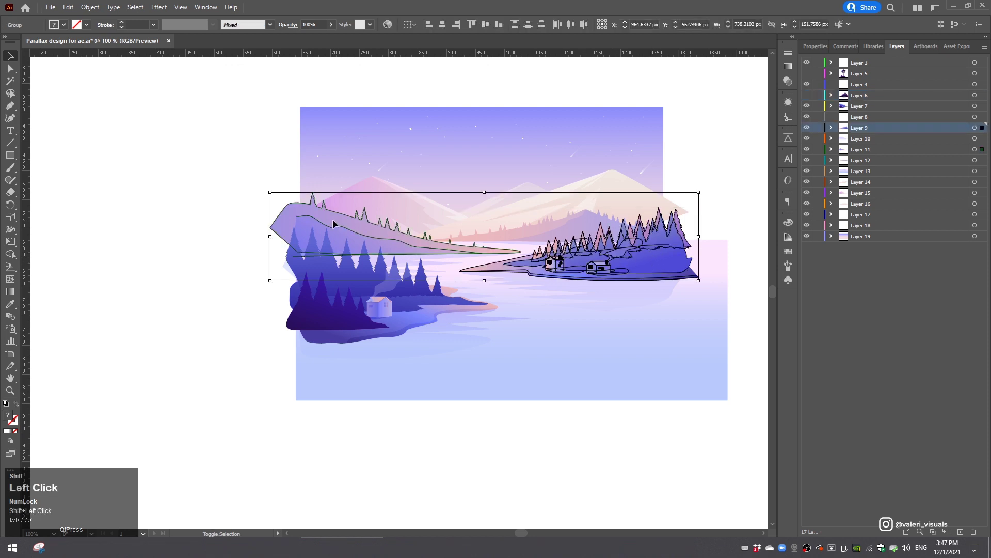
left_click(647, 304, "shift")
left_click(455, 349, "shift")
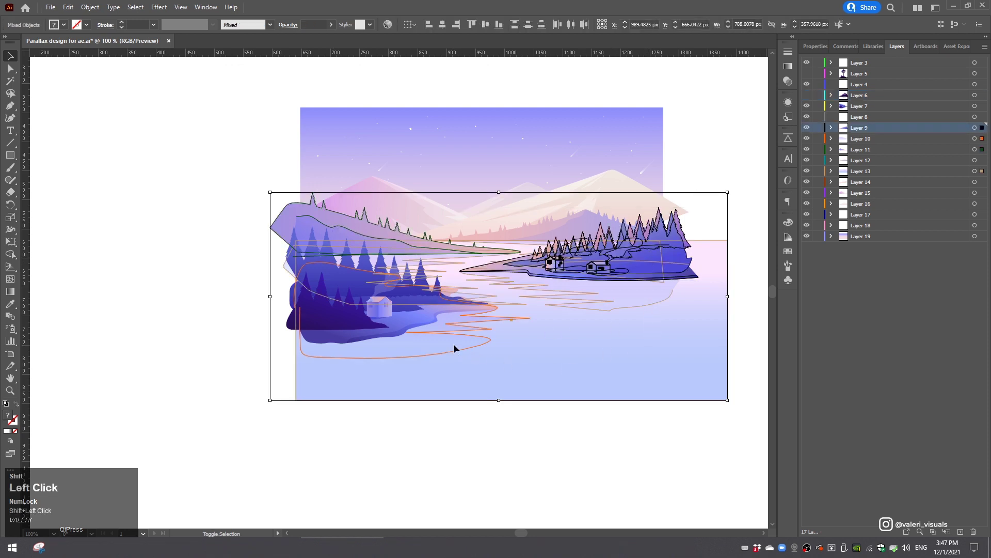
left_click(337, 321, "shift")
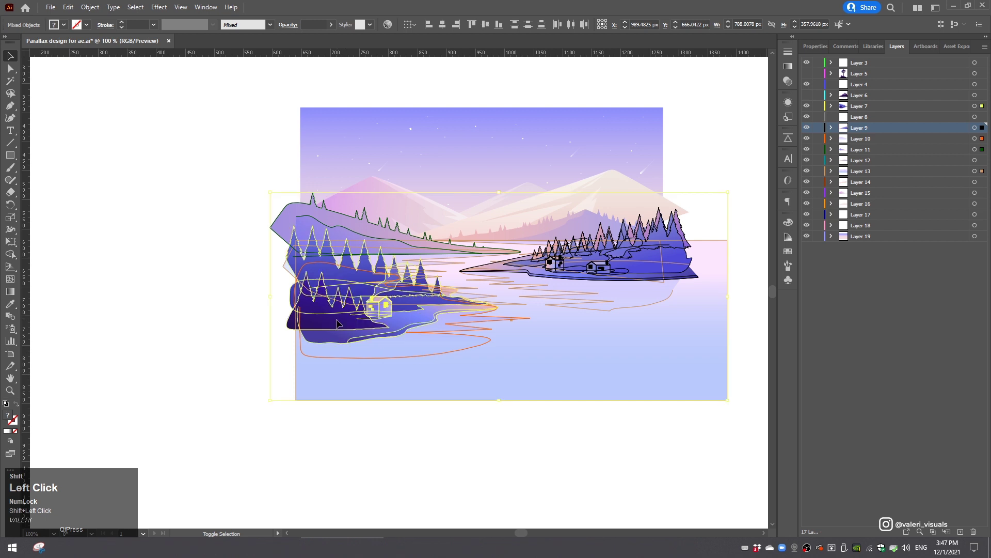
right_click(363, 335)
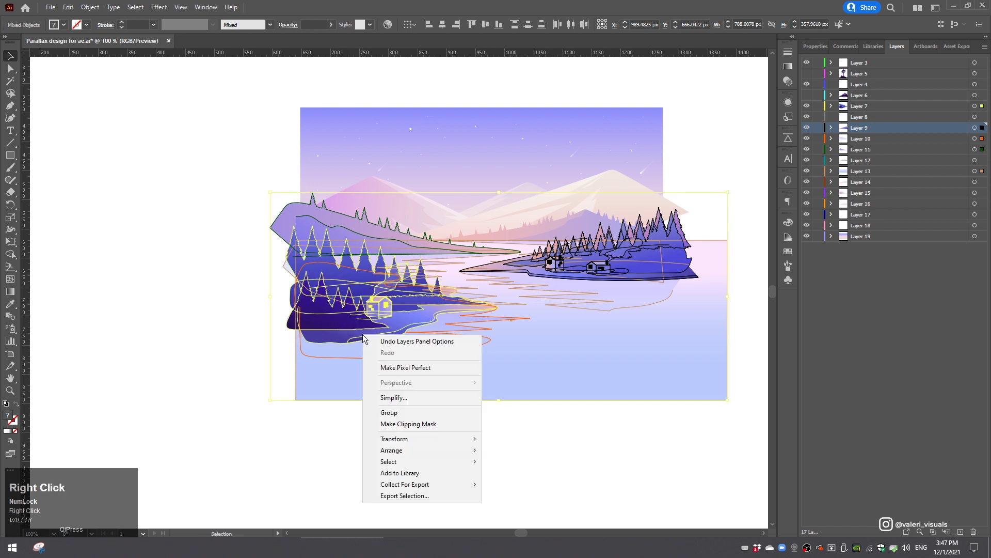
left_click(390, 413)
- Check the new group by toggling Layer 7's visibility, and make Layers 5, 6 and 7 visible again
left_click(807, 107)
left_click(807, 106)
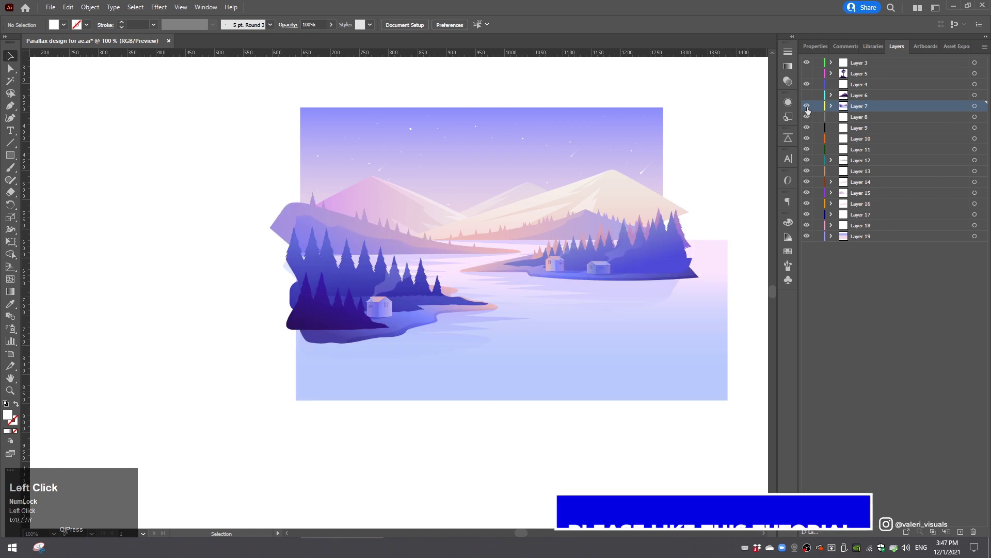
left_click(807, 107)
left_click(807, 107)
left_click(807, 107)
left_click(807, 107)
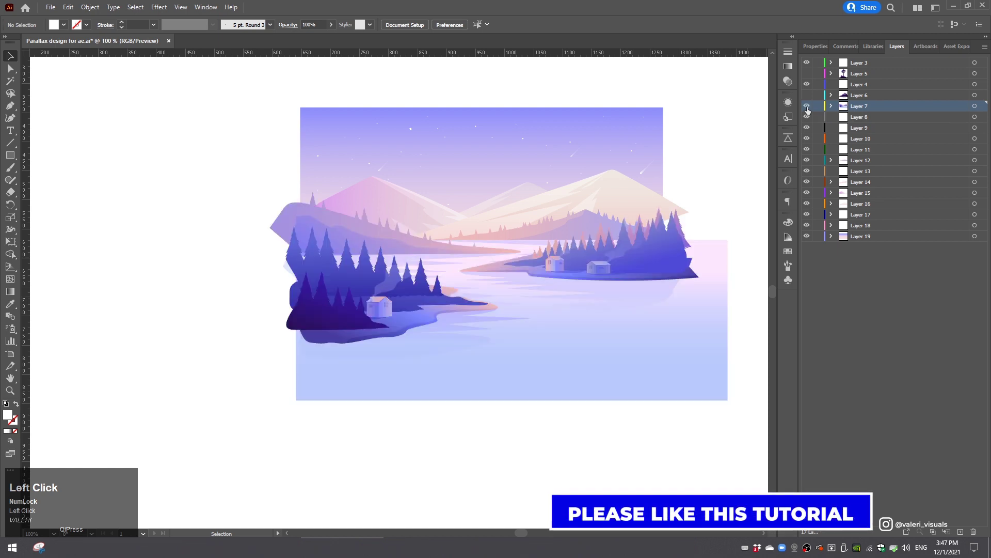
left_click(807, 107)
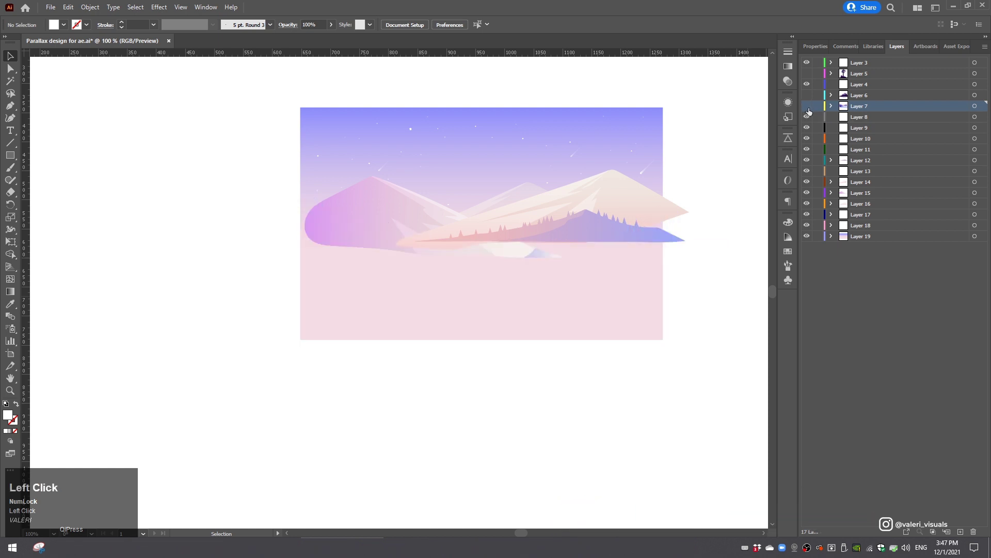
left_click_drag(807, 106, 809, 77)
middle_click(477, 237)
- Delete the leftover Layers 3, 4, 8, 9, 10, 11 and 13, confirming the removal of Layer 3's artwork
left_click(859, 63)
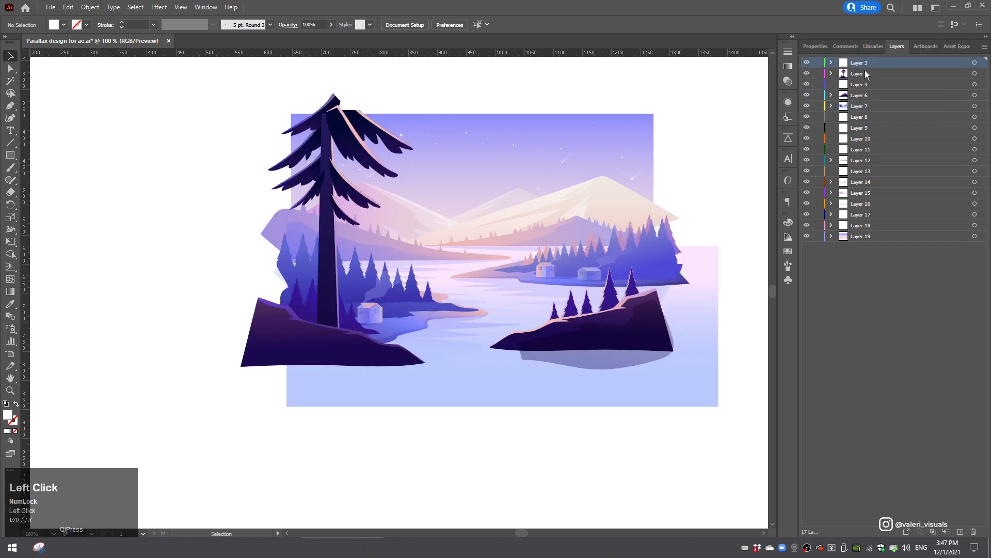
left_click(861, 86, "ctrl")
left_click(858, 119, "ctrl")
left_click(859, 129, "ctrl")
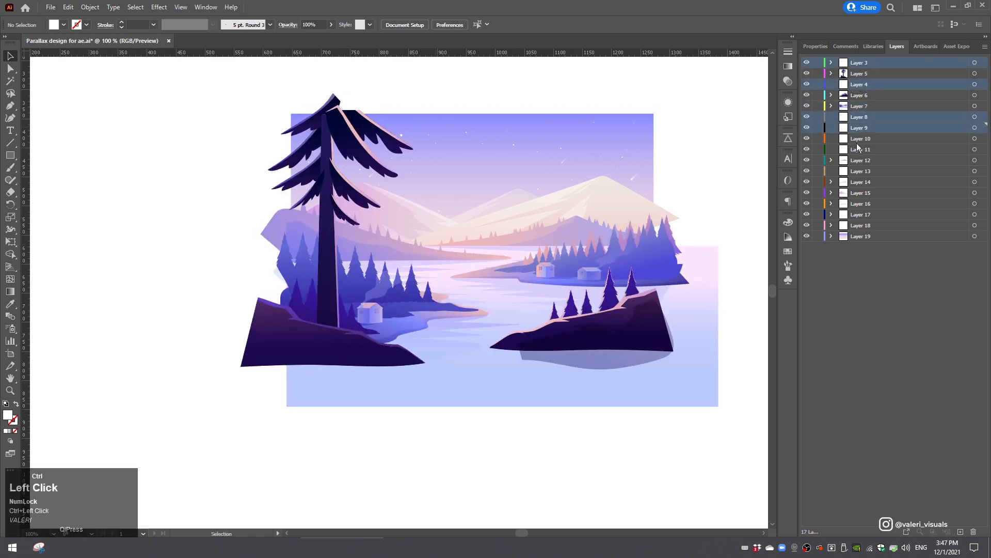
left_click(860, 138, "ctrl")
left_click(859, 150, "ctrl")
left_click(865, 173, "ctrl")
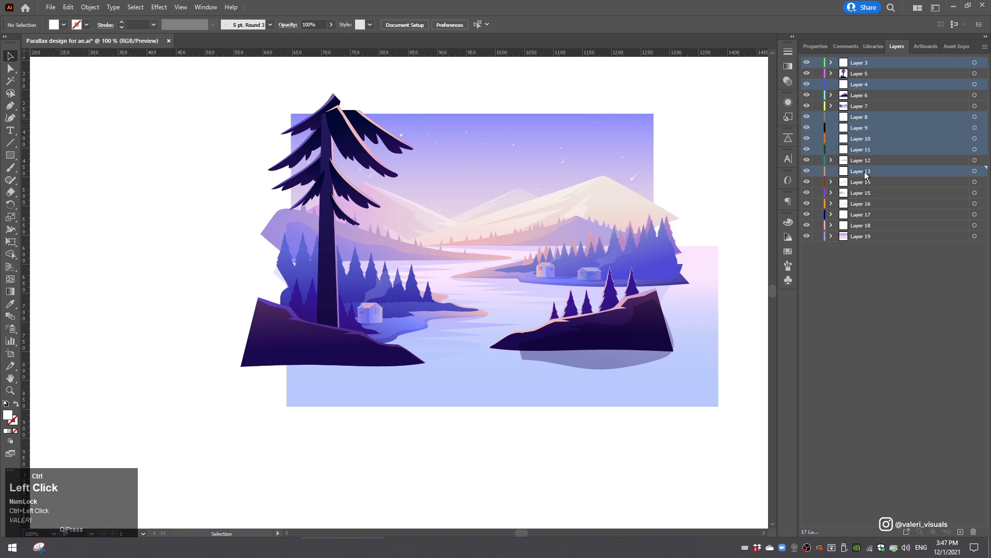
left_click(974, 531)
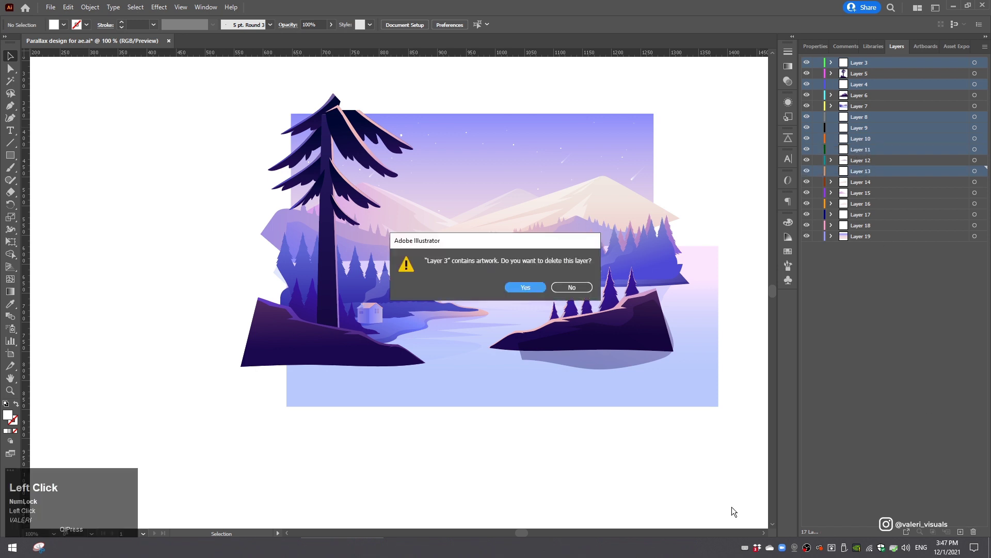
left_click(521, 289)
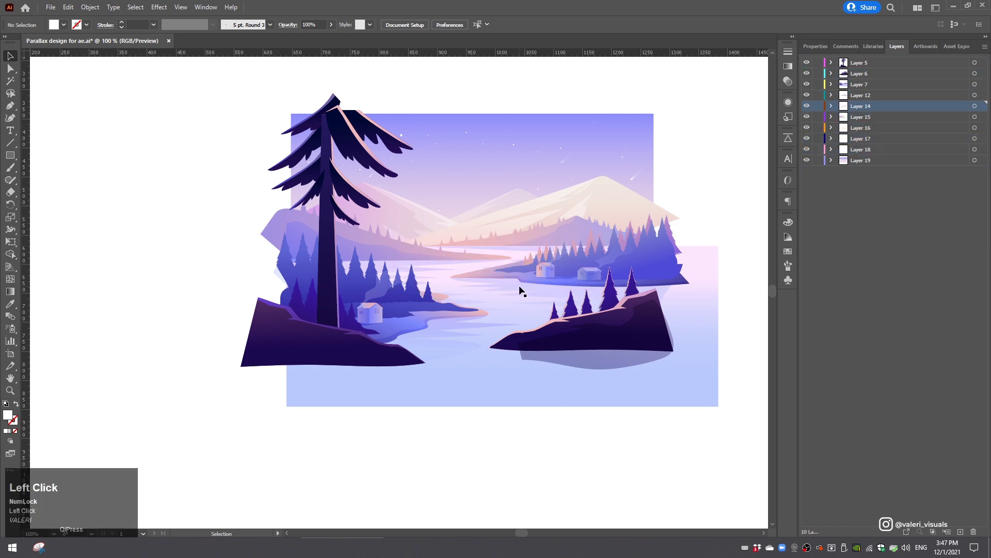
- Toggle Layer 17's visibility to check its content and delete the layer
left_click(807, 139)
left_click(857, 139)
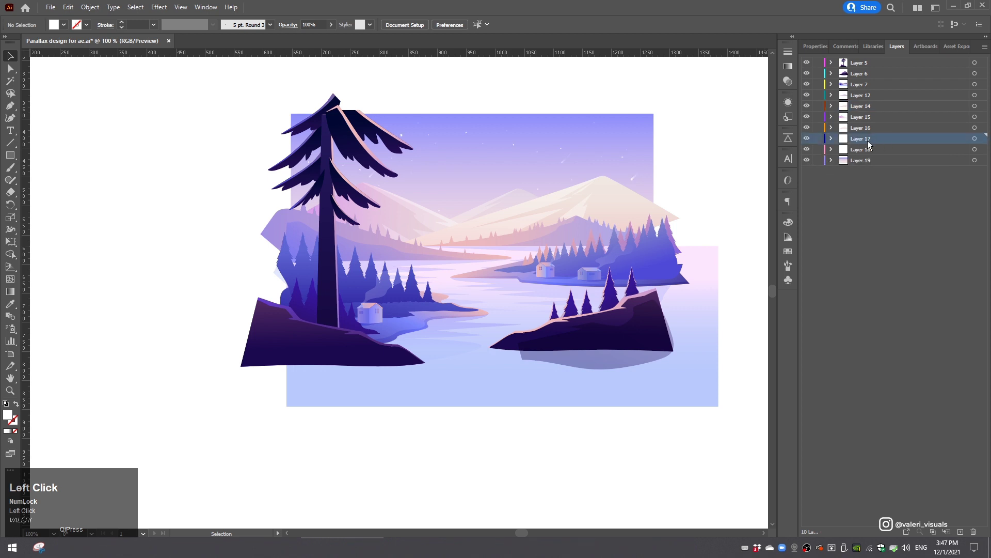
left_click(973, 532)
left_click(520, 287)
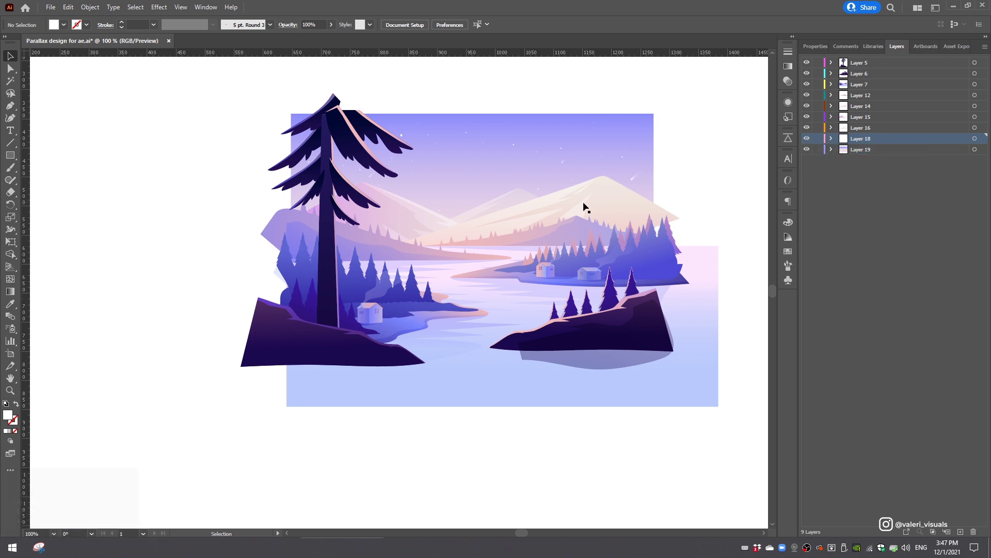
- Select the whole illustration, enlarge it to about 1624 × 1065 px and place it near the artboard's center
scroll(584, 206, "down", 3)
left_click_drag(271, 184, 630, 426)
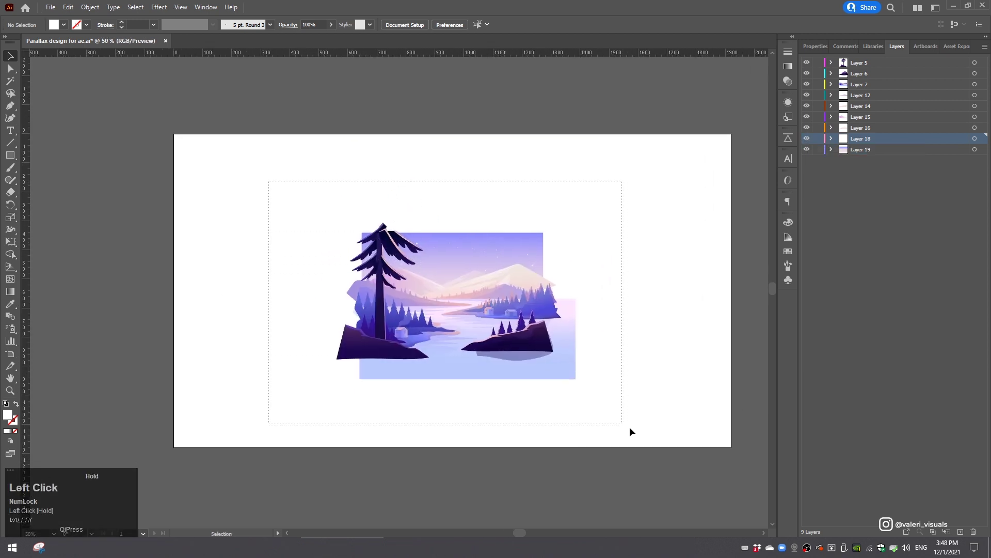
left_click_drag(336, 223, 218, 147)
left_click(441, 325, "shift")
left_click(454, 336, "shift")
left_click_drag(463, 342, 465, 333)
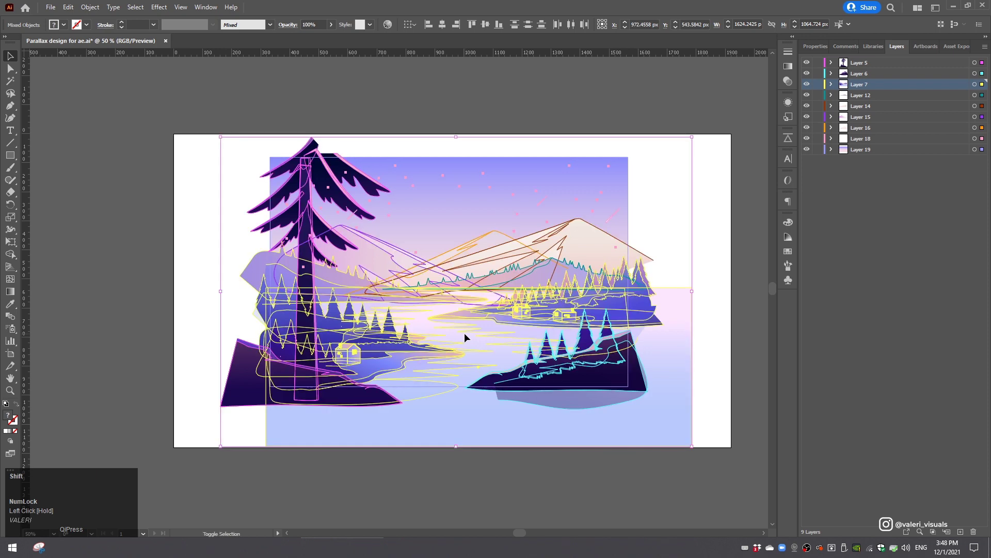
left_click(586, 475)
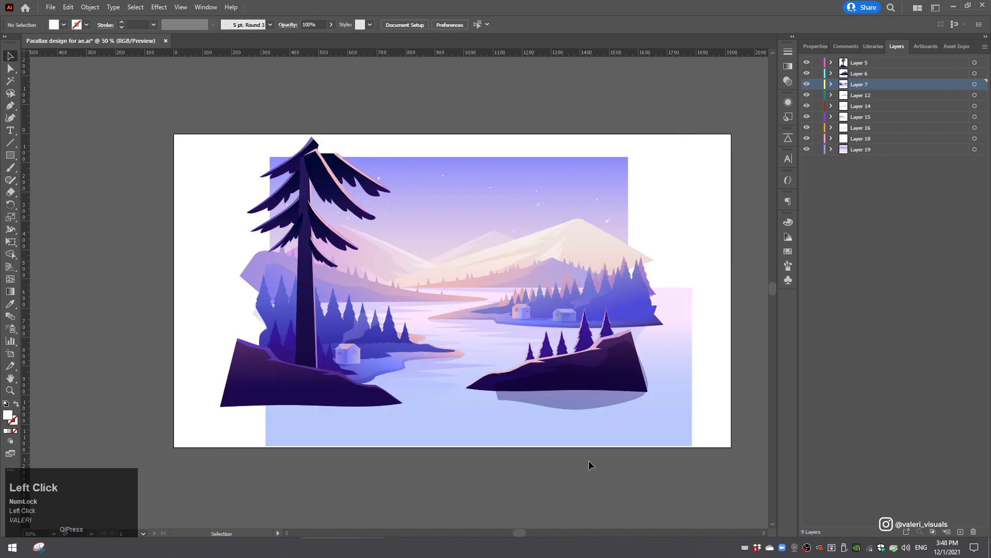
- Hide every layer except Layer 5 and move the pine tree and hill group toward the artboard's center
left_click_drag(806, 74, 809, 187)
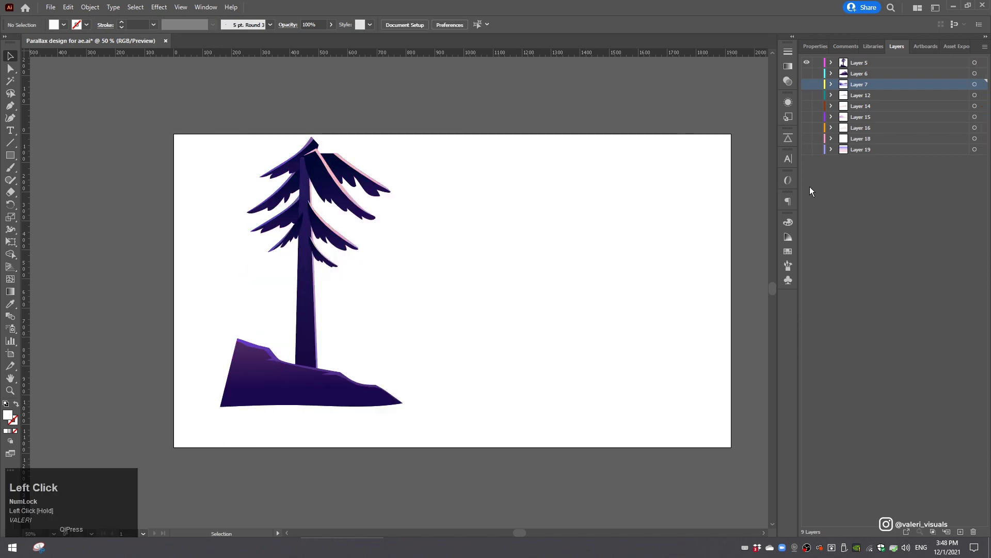
left_click(309, 218)
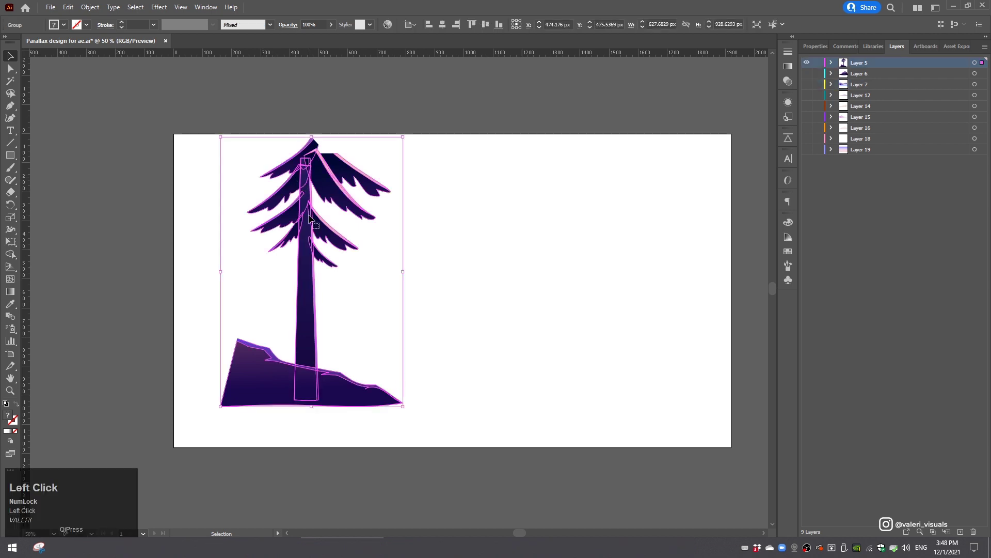
left_click_drag(328, 179, 440, 279)
- Isolate the tree's nested group, copy its large upper-right branch above the tree and reflect the copy across the vertical axis
double_click(452, 279)
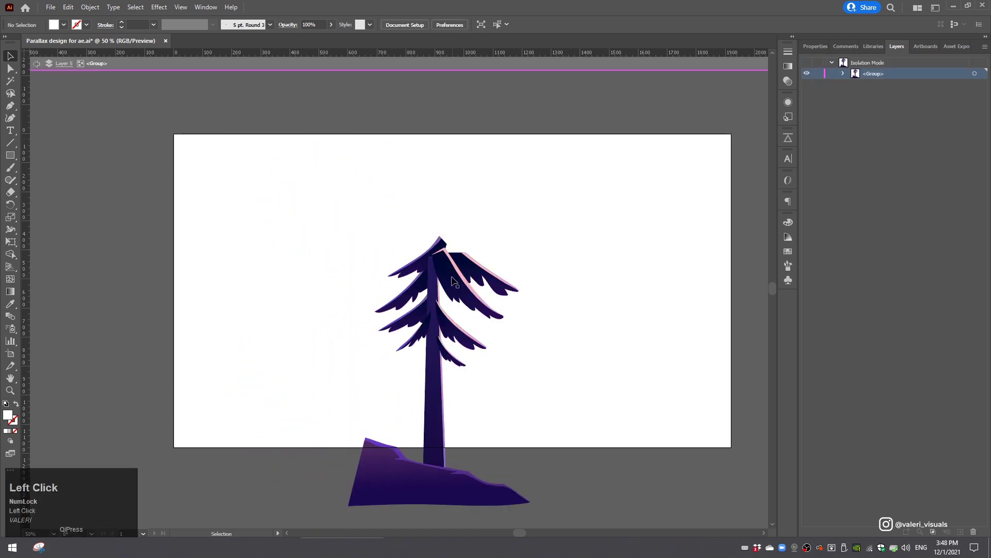
left_click(451, 276)
double_click(449, 271)
left_click(443, 259)
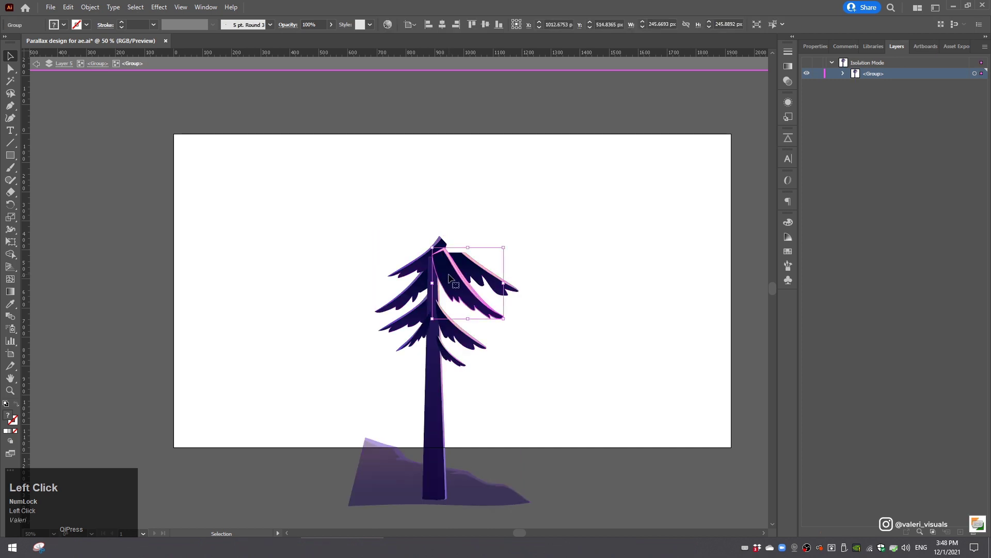
left_click_drag(449, 282, 450, 223)
right_click(450, 223)
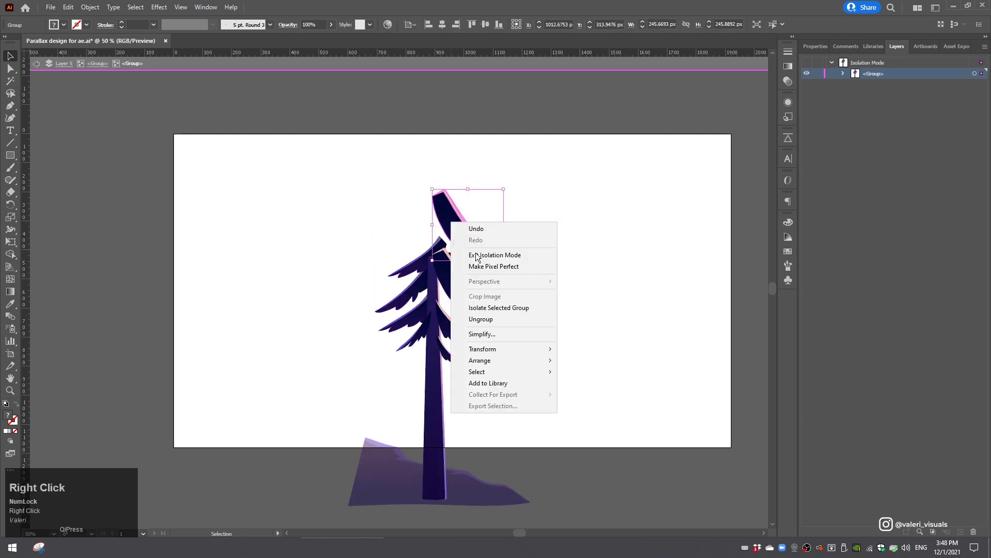
mouse_move(542, 349)
left_click(593, 385)
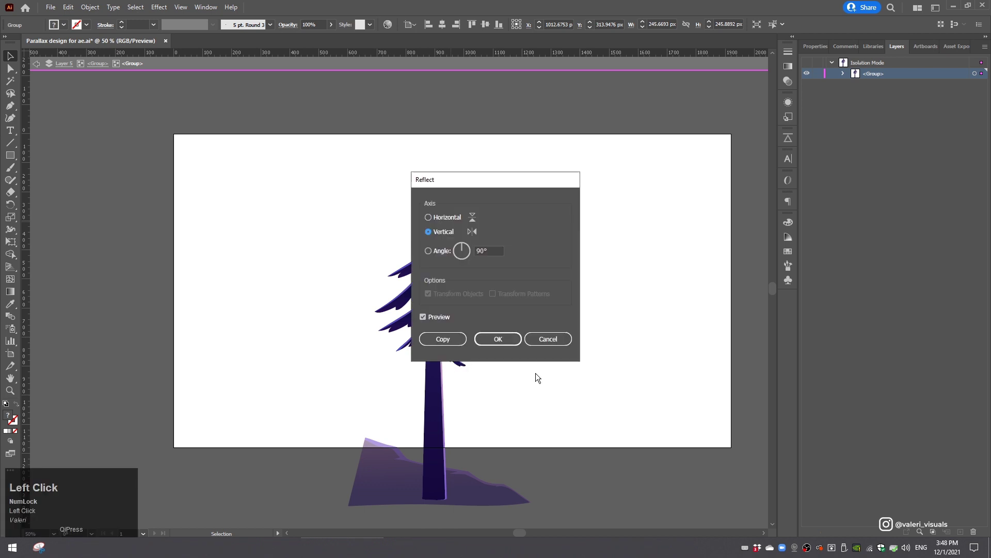
left_click_drag(448, 181, 545, 182)
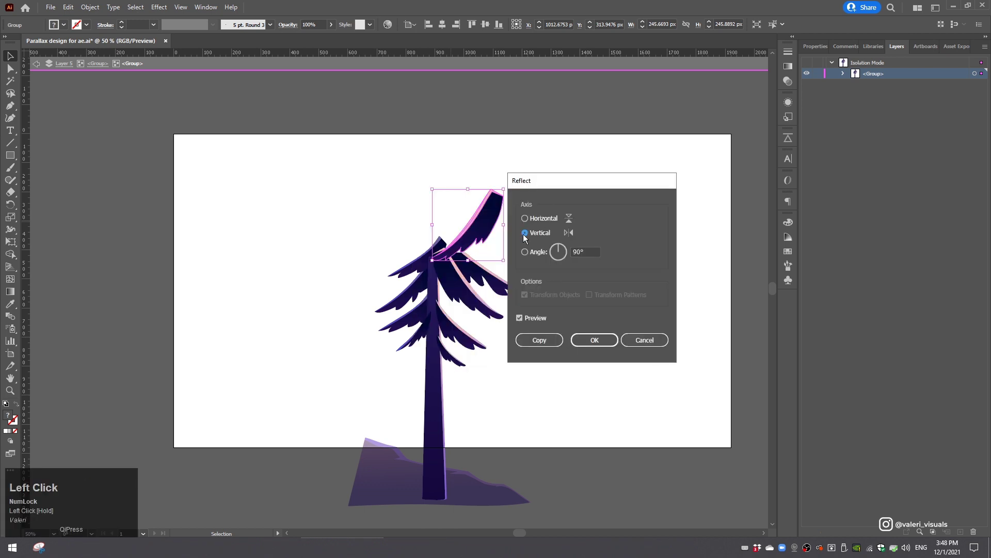
left_click(585, 340)
- Place the mirrored pink-edged branch on the treetop's left side and reflect a purple-edged branch copy to face right
left_click_drag(486, 219, 434, 201)
right_click(482, 219)
mouse_move(532, 345)
left_click(613, 384)
left_click(588, 339)
- Copy a lower left branch and the lower right pink-edged branch up to the treetop
left_click_drag(418, 344, 422, 215)
left_click(451, 328)
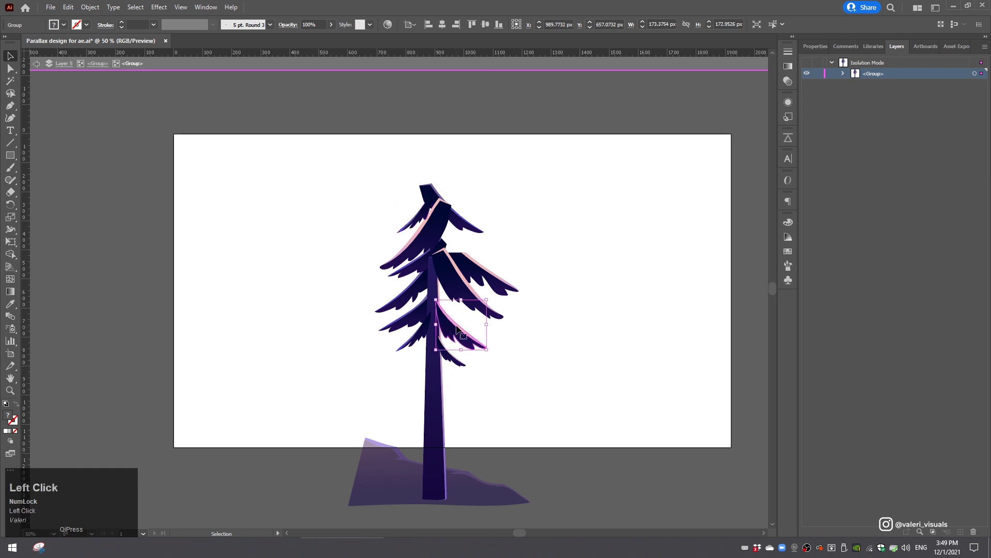
left_click_drag(451, 328, 450, 237)
- Shift the treetop's left pink-edged branch and its two right branches slightly left over the trunk
scroll(451, 243, "up", 2)
left_click(452, 178, "shift")
left_click(463, 142, "shift")
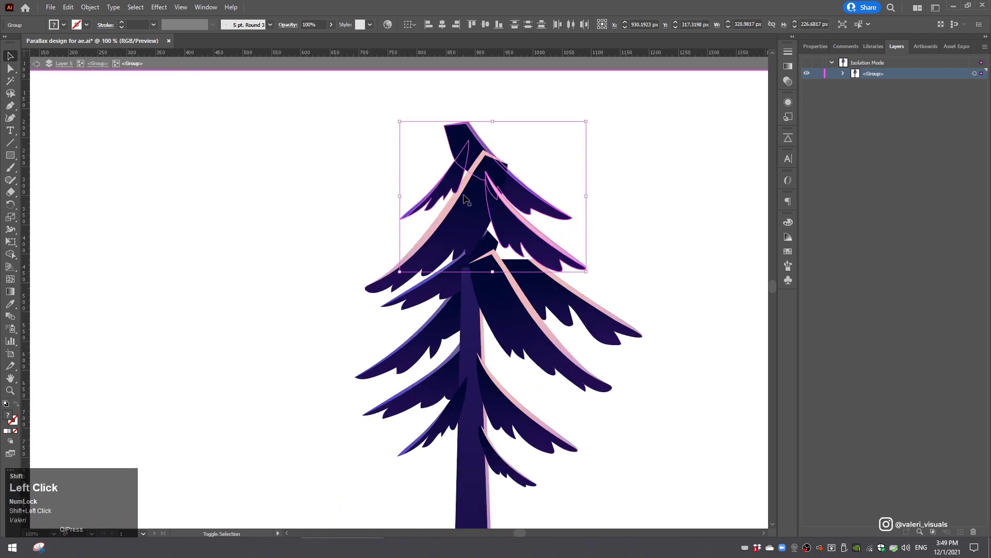
left_click_drag(466, 202, 450, 203)
left_click_drag(517, 194, 510, 193)
left_click_drag(521, 240, 508, 240)
- Reposition the tree's two original upper-right branches, and lower and rotate the copied pink-edged right branch to a flatter angle
left_click(542, 289)
left_click_drag(522, 338, 517, 352)
left_click_drag(549, 297, 532, 293)
left_click_drag(497, 232, 506, 244)
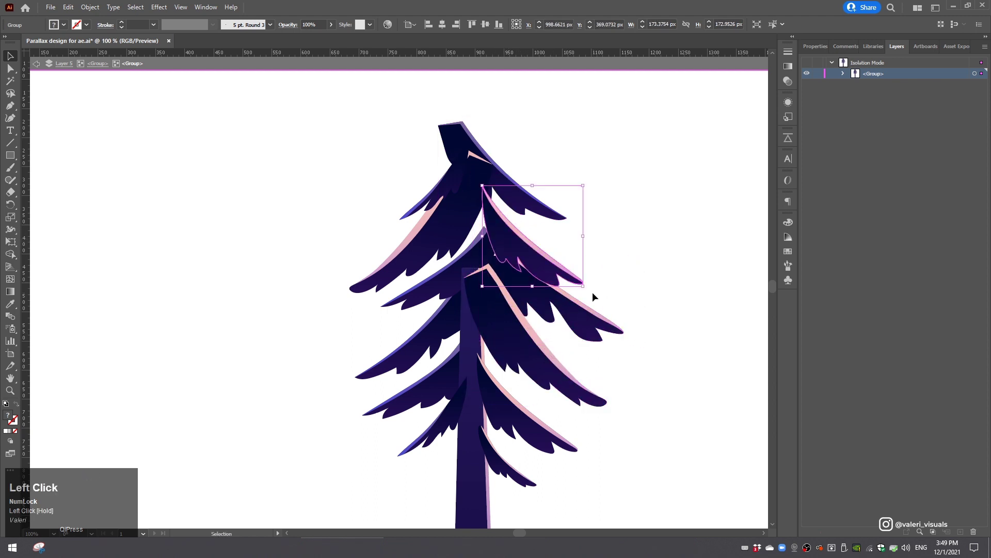
left_click_drag(594, 295, 610, 283)
- Move the treetop's left pink-edged branch toward the trunk and rotate it slightly clockwise
left_click(450, 203)
left_click_drag(450, 202, 462, 207)
left_click_drag(505, 153, 515, 165)
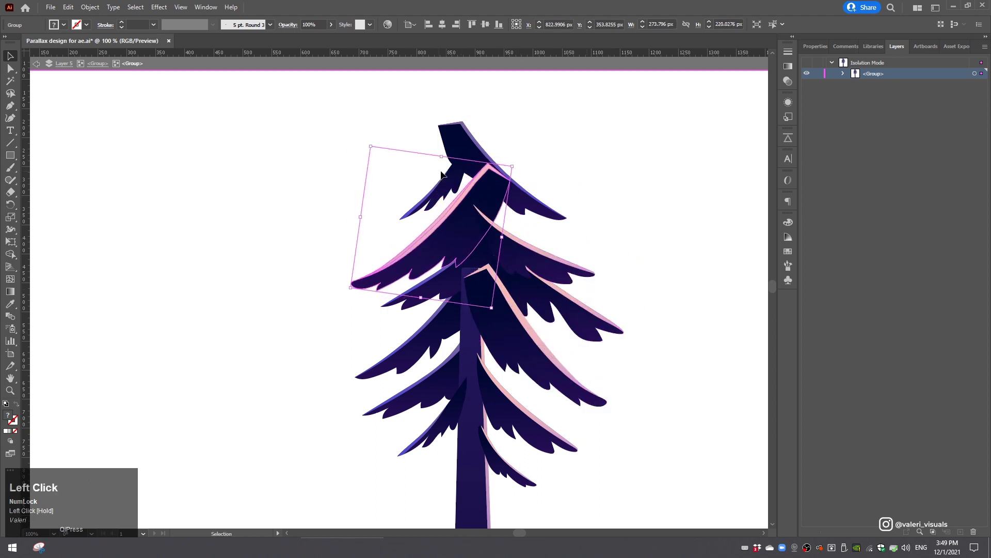
left_click_drag(472, 206, 467, 206)
- Lower the purple-edged top-right branch, rotate it to a flatter angle and fit it against the left branch
left_click_drag(463, 146, 487, 189)
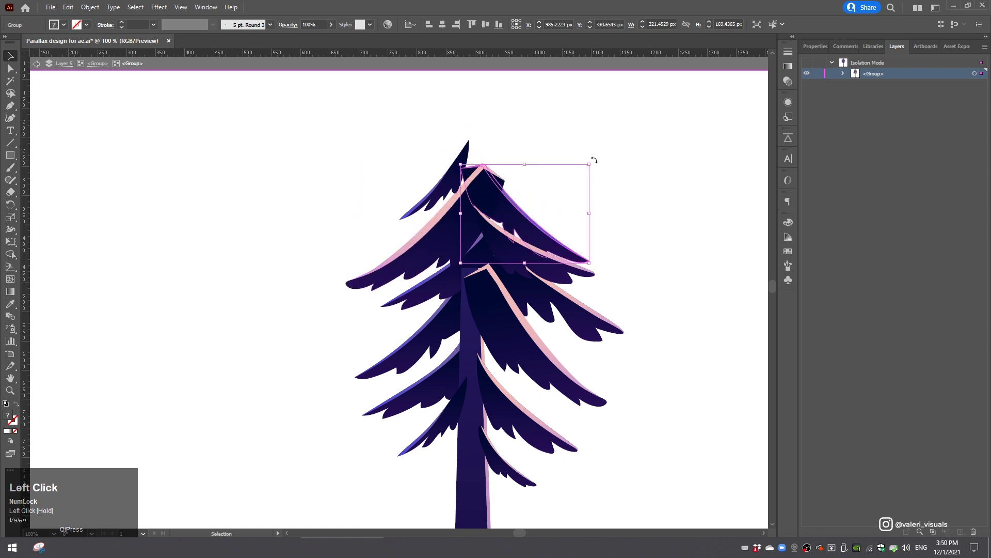
left_click_drag(593, 161, 571, 140)
left_click_drag(602, 250, 573, 236)
left_click_drag(516, 217, 526, 221)
- Move the small purple-edged left branch across the treetop, reflect it to face right and fit it at the peak
left_click_drag(447, 179, 496, 178)
right_click(530, 157)
mouse_move(573, 283)
left_click(660, 322)
left_click(585, 331)
left_click_drag(547, 144, 530, 134)
left_click_drag(481, 186, 486, 187)
- Select the overlapping treetop branches, trim the protruding pieces at the peak with Shape Builder and exit isolation mode
scroll(486, 184, "up", 2)
left_click_drag(486, 184, 500, 250)
left_click_drag(335, 153, 660, 347)
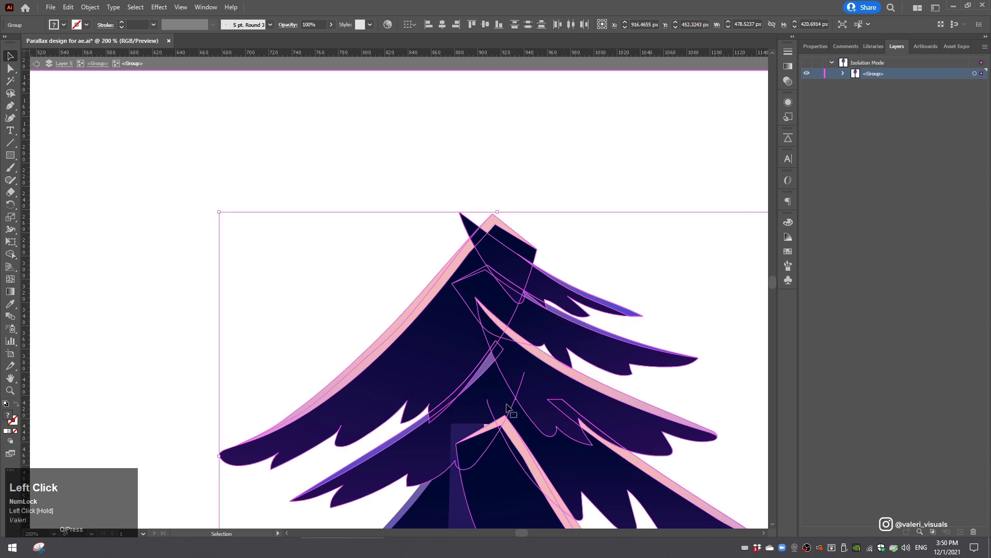
left_click(10, 254)
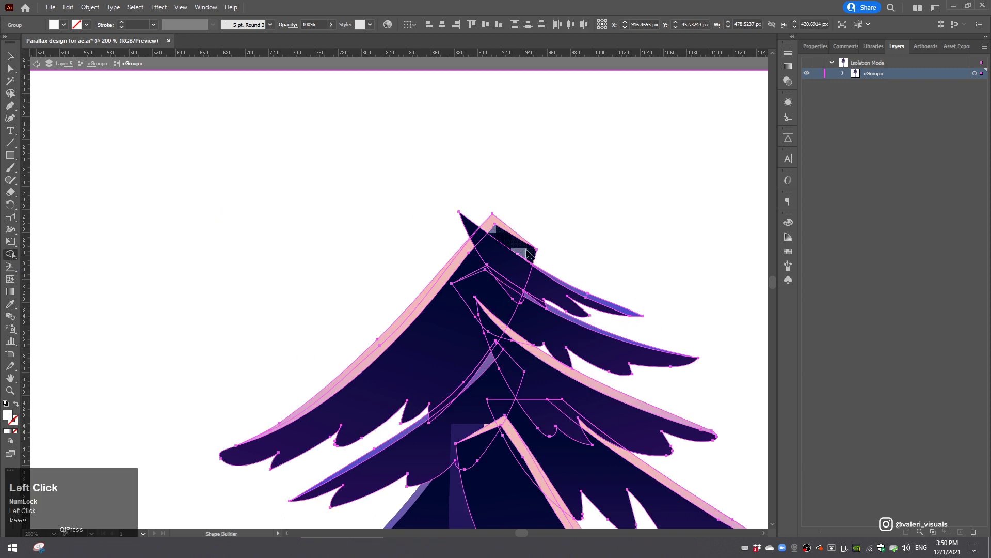
key("alt")
mouse_move(549, 260)
left_mouse_down()
mouse_move(505, 242)
mouse_move(472, 222)
left_mouse_up()
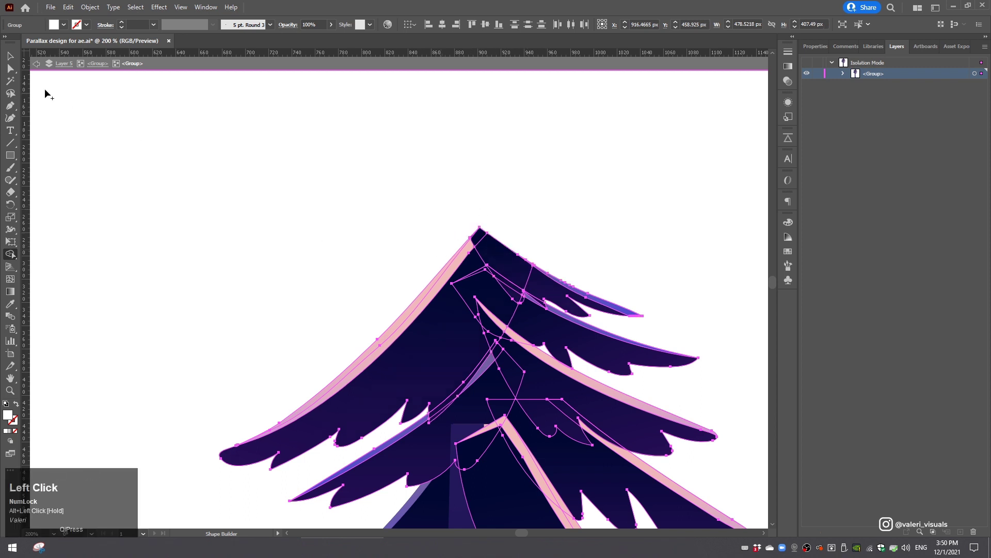
left_click(11, 56)
double_click(353, 163)
scroll(431, 266, "down", 3)
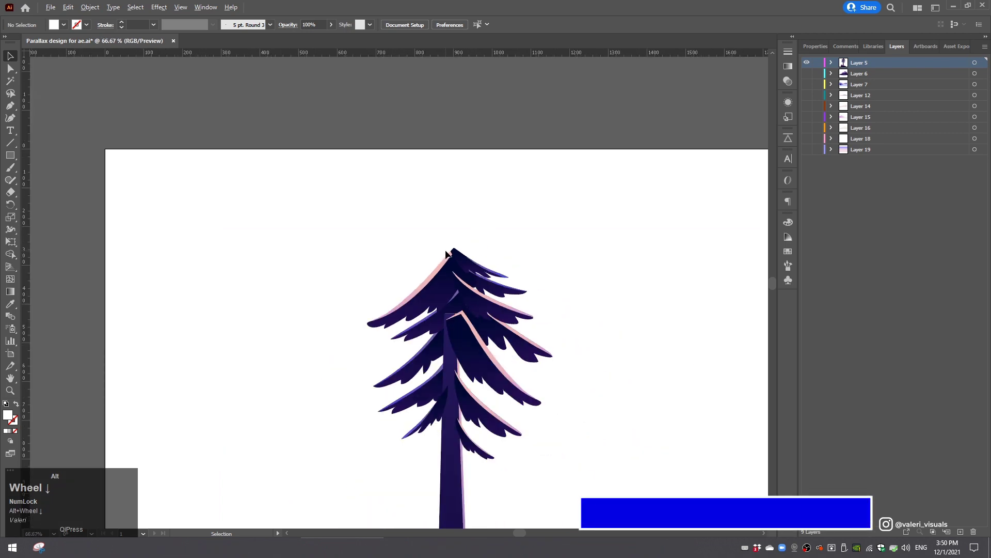
- Shift the large pink-edged right branch slightly up and left to cover the top of the trunk, and exit isolation mode
scroll(445, 250, "up", 4)
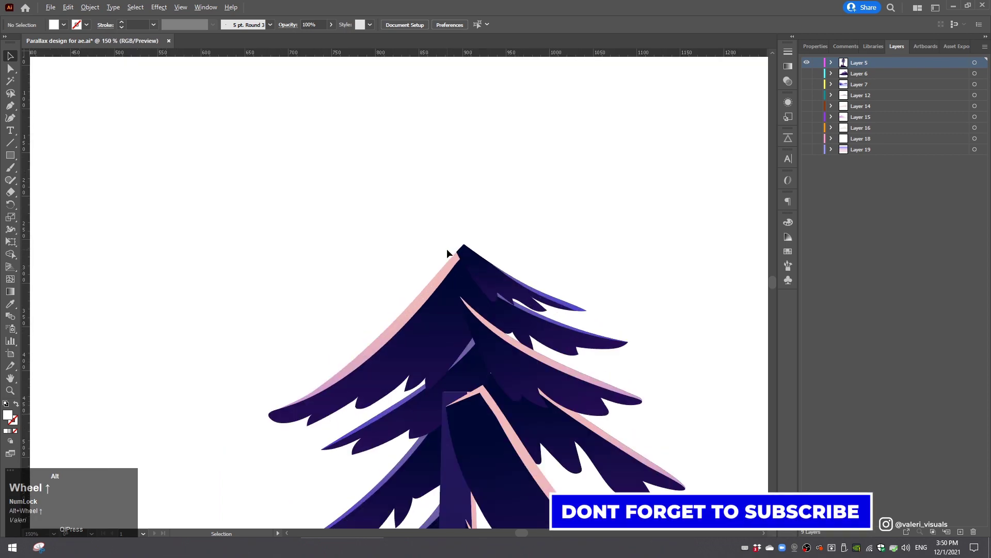
scroll(447, 249, "down", 2)
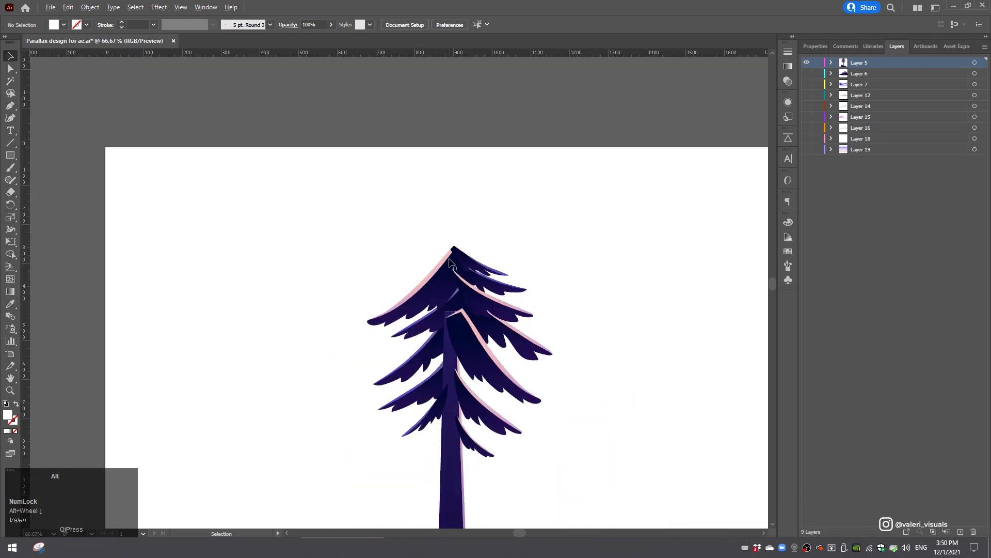
left_click_drag(451, 264, 431, 134)
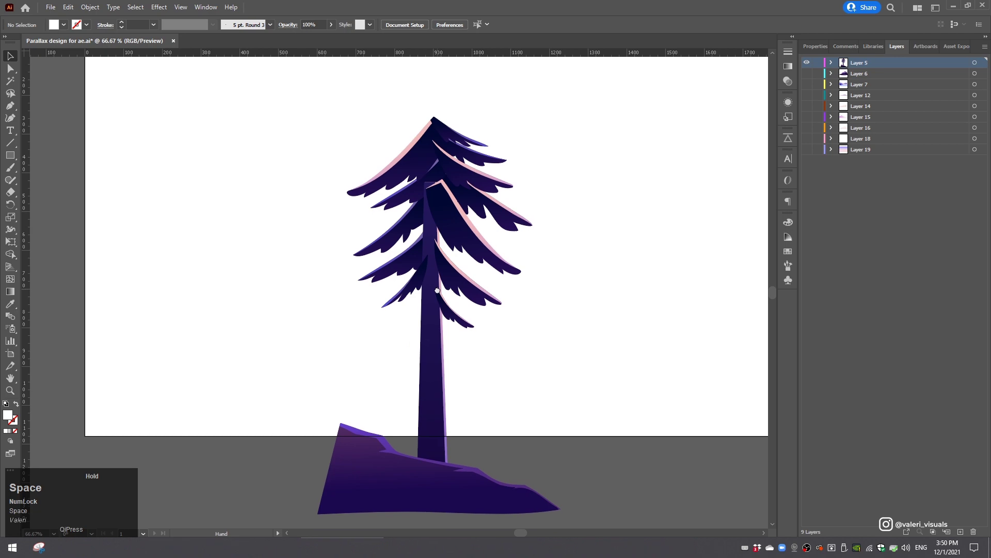
left_click(434, 199)
double_click(448, 216)
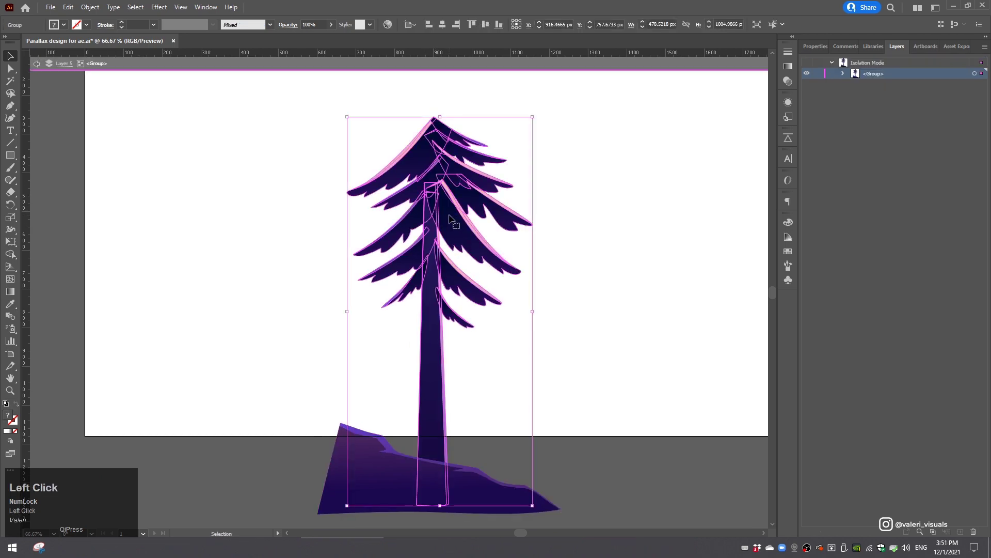
double_click(454, 229)
left_click(453, 227)
scroll(443, 207, "up", 2)
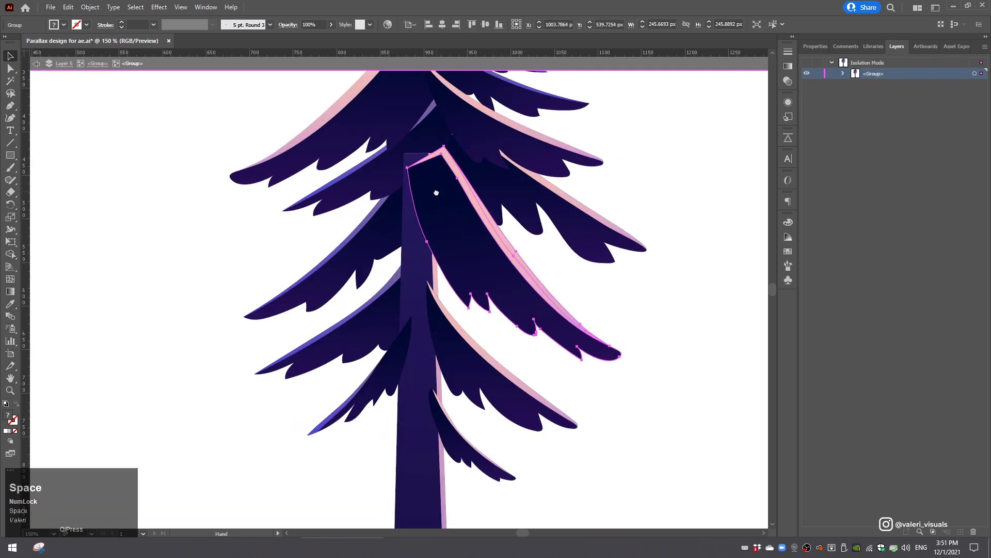
left_click_drag(440, 202, 478, 209)
scroll(485, 221, "down", 3)
double_click(343, 223)
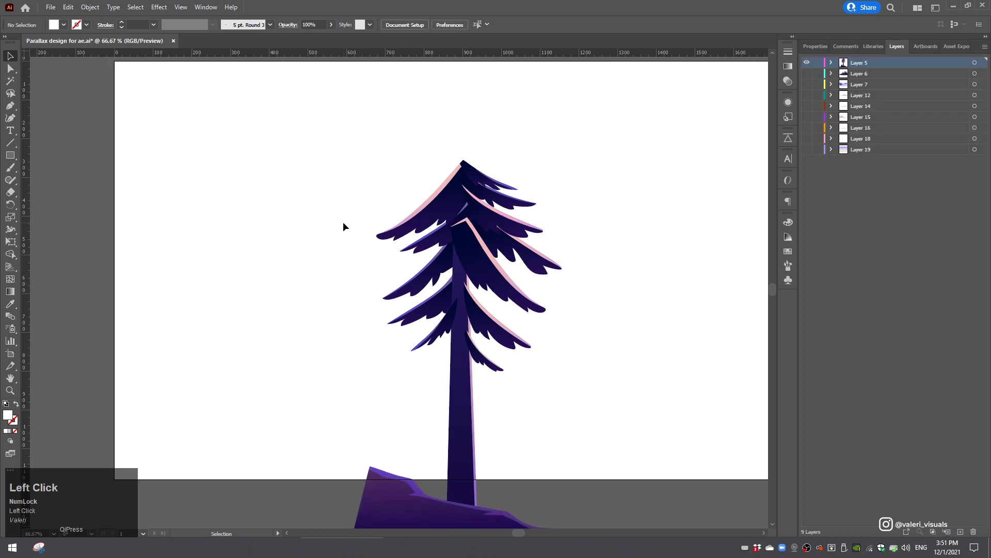
- Select the tree with its hill, move both up onto the artboard and scale them down proportionally to about 279 px wide
scroll(343, 223, "down", 2)
left_click_drag(289, 143, 567, 495)
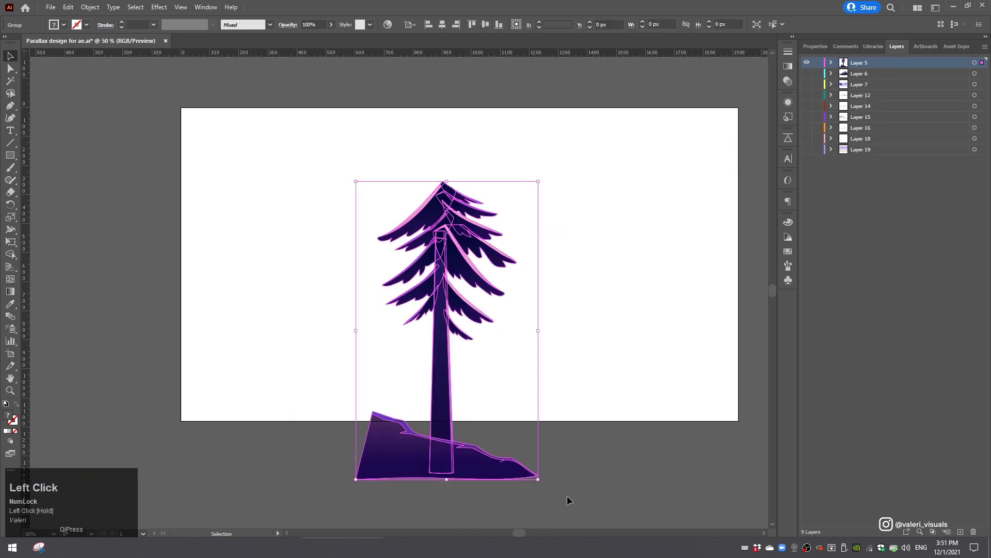
left_click_drag(441, 466, 440, 401)
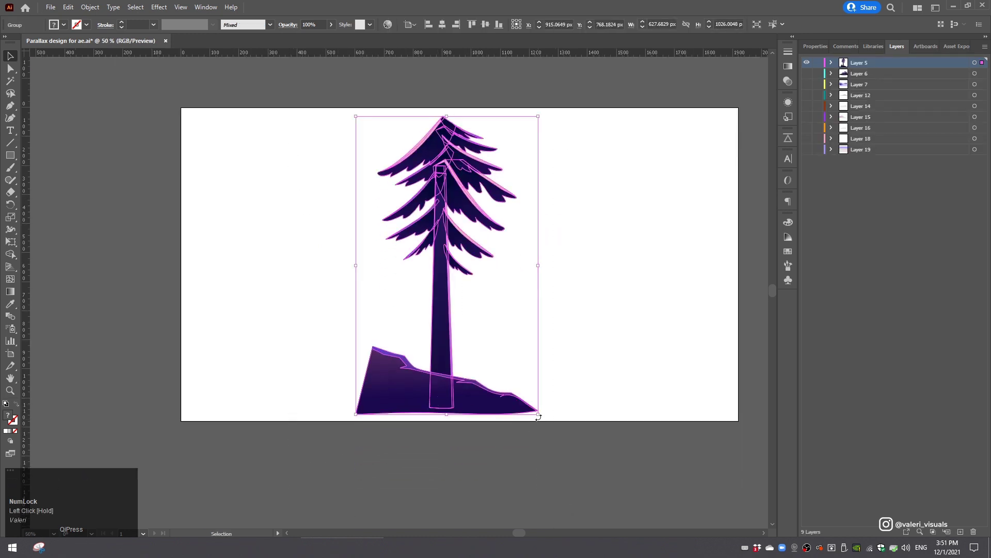
left_click_drag(540, 414, 454, 250)
- Place the scaled tree and hill in the upper part of the artboard, left of its center
left_click_drag(336, 158, 225, 155)
key("space")
left_click_drag(289, 214, 317, 219)
left_click(273, 215, "shift")
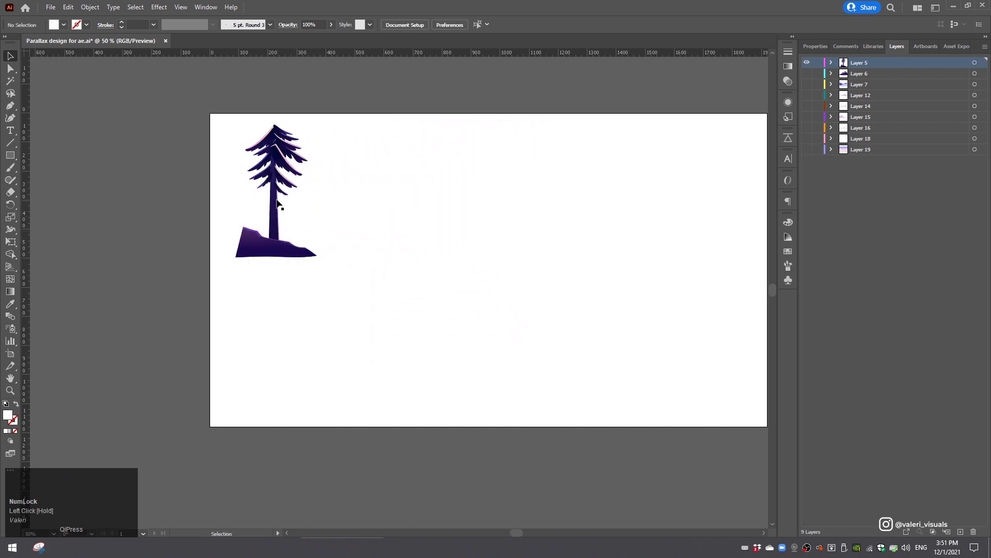
left_click_drag(208, 121, 337, 275)
left_click_drag(280, 192, 411, 190)
- Pull the hill's bottom anchor points down and its lower-right corner outward, making the hill about 368 px wide and 195 px high
left_click(10, 68)
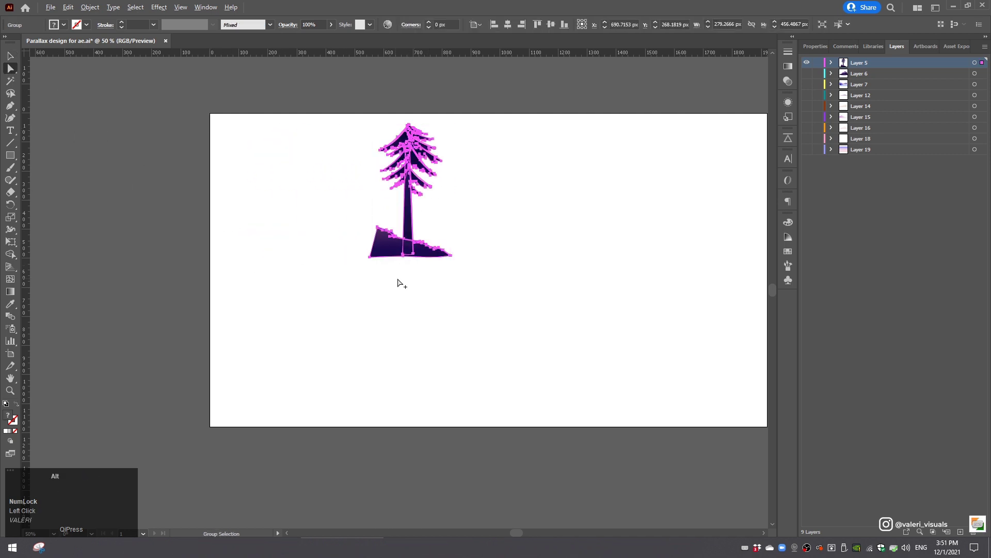
scroll(397, 280, "up", 1, "alt")
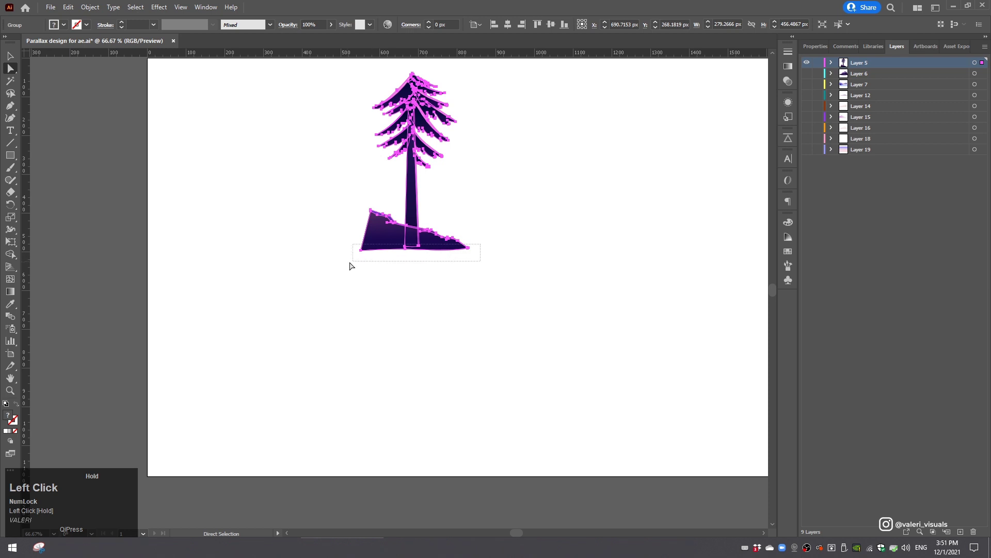
left_click_drag(349, 266, 500, 249)
scroll(388, 265, "up", 1, "alt")
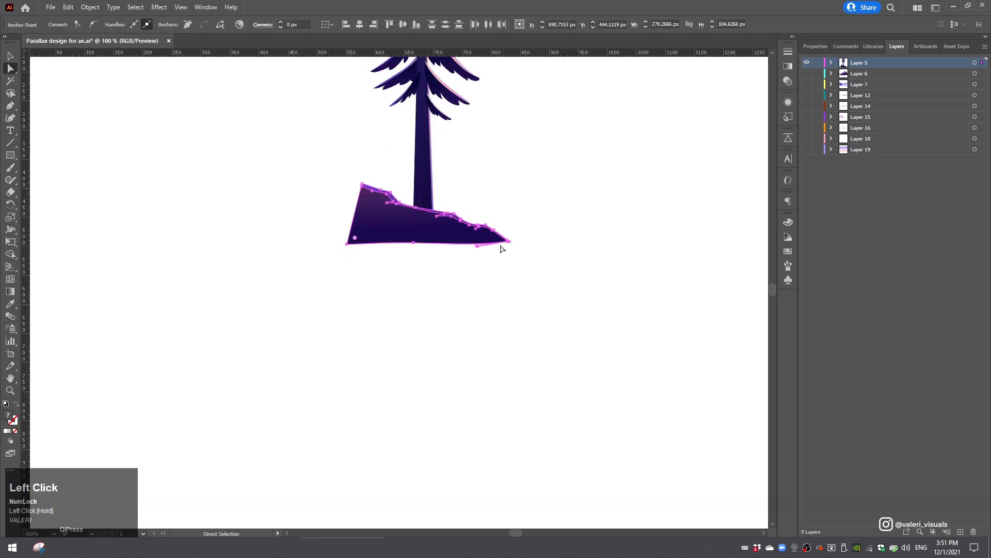
left_click_drag(347, 248, 347, 296)
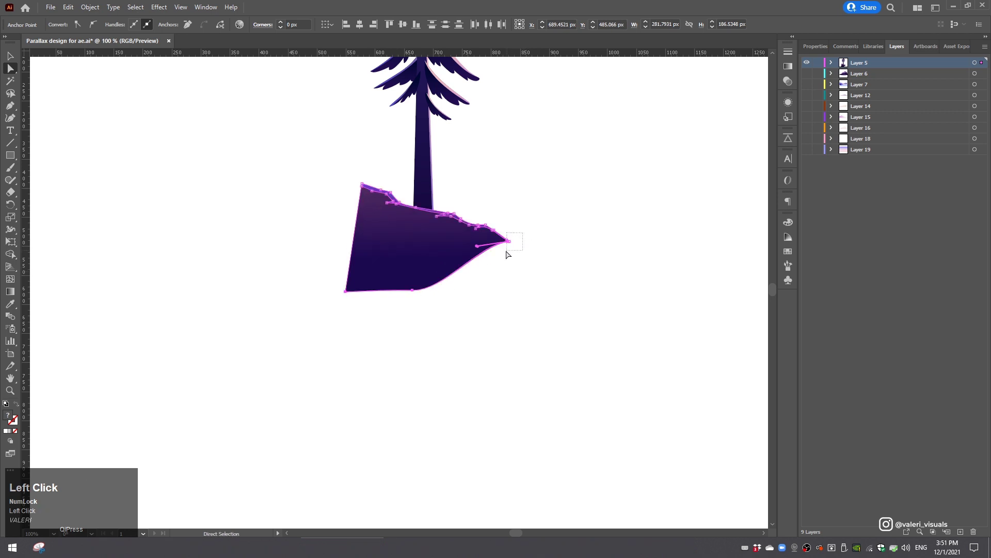
left_click_drag(509, 241, 289, 347)
scroll(457, 321, "down", 2, "alt")
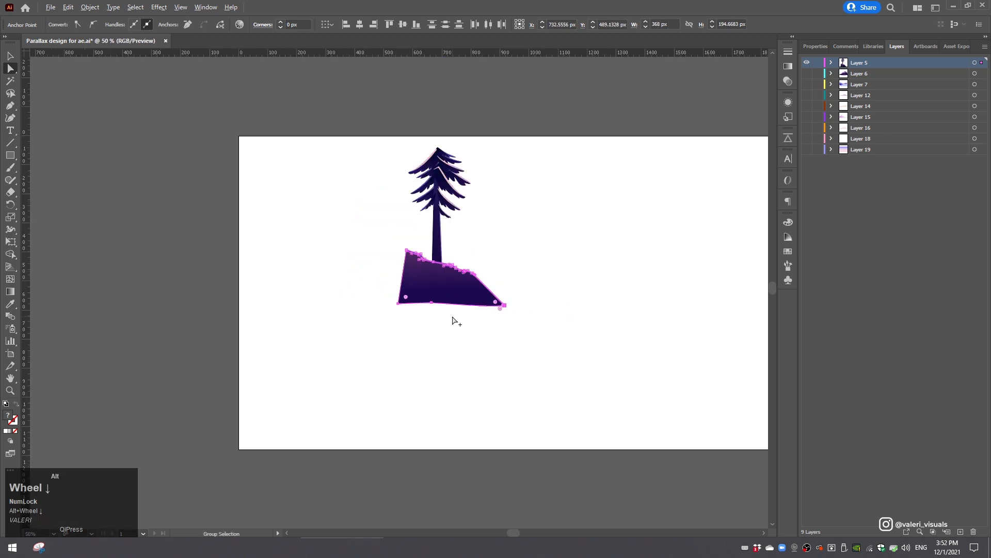
- Extend the hill's base down near the artboard's bottom edge and its lower-right corner outward to a width of about 1046 px
left_click_drag(430, 304, 317, 426)
left_click_drag(406, 251, 394, 247)
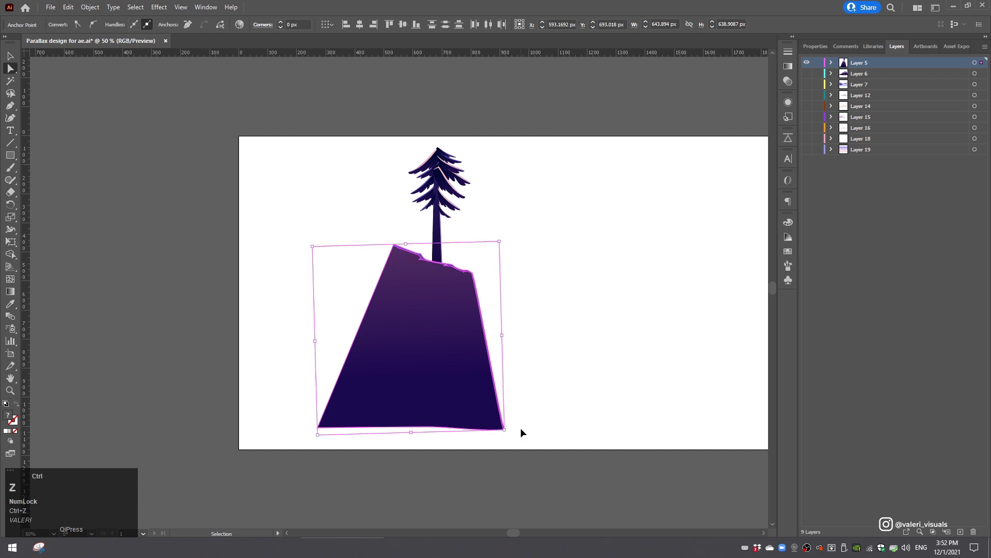
scroll(507, 434, "up", 2, "alt")
left_click_drag(504, 434, 732, 419)
scroll(707, 413, "down", 2, "alt")
left_click_drag(622, 398, 456, 405)
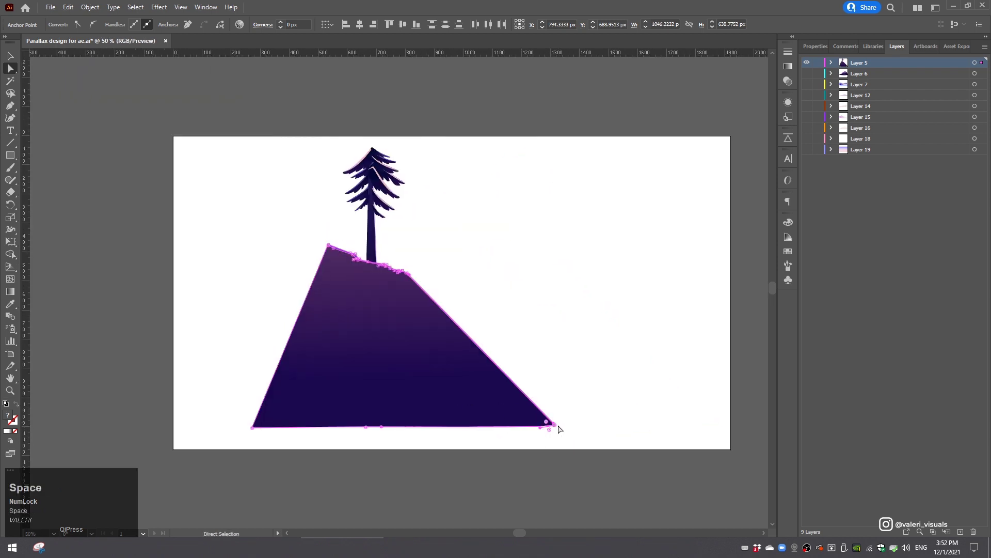
- Pull the hill's lower-right corner and the break point of its right slope farther out, widening it to about 1394 px
scroll(561, 429, "up", 2, "alt")
left_click(564, 425)
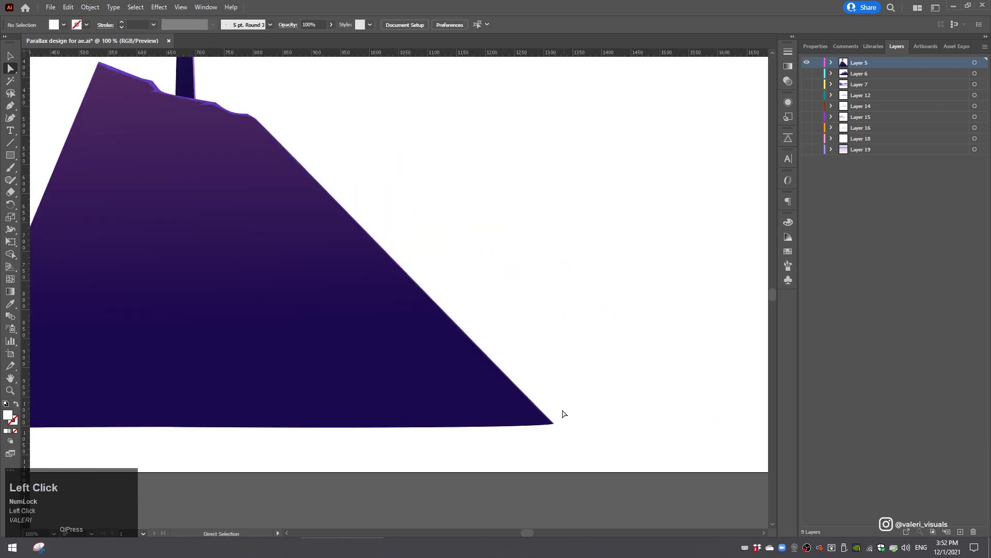
left_click(554, 424)
left_click_drag(555, 425, 756, 438)
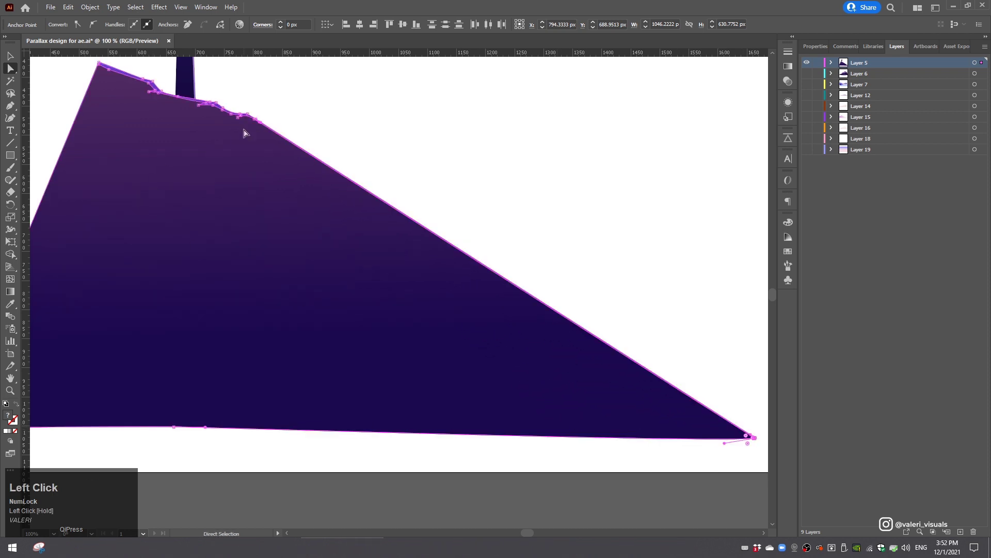
left_click_drag(267, 111, 314, 144)
scroll(307, 149, "down", 2)
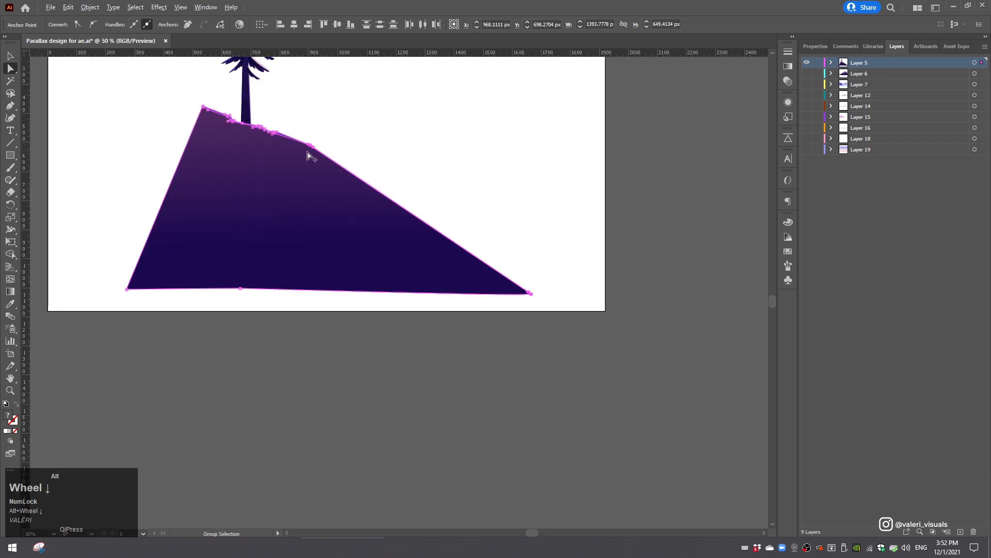
- Lower the hill's base points to the artboard's bottom edge and move the tree and hill to the artboard's left side
left_click_drag(189, 203, 239, 289)
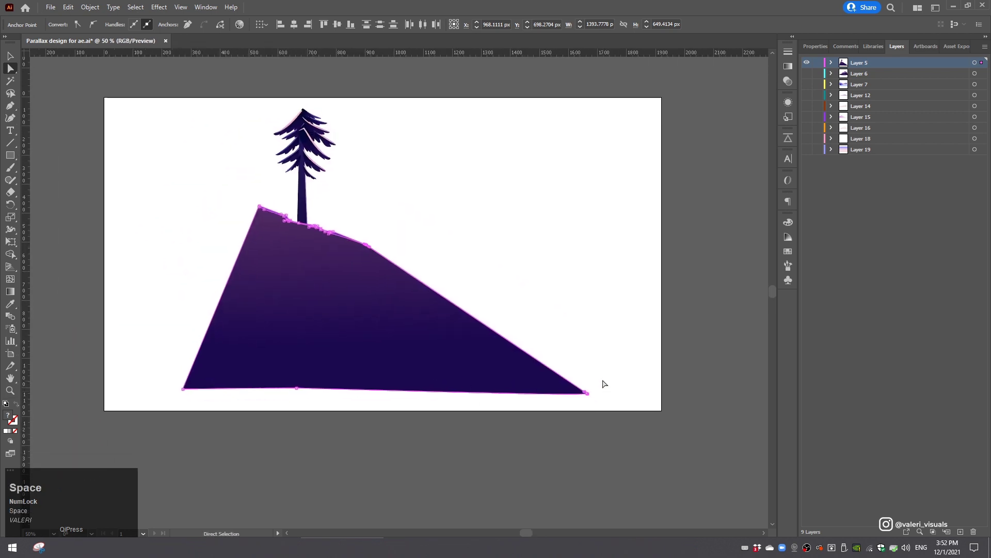
left_click_drag(604, 383, 183, 408)
left_click(11, 56)
left_click(192, 111)
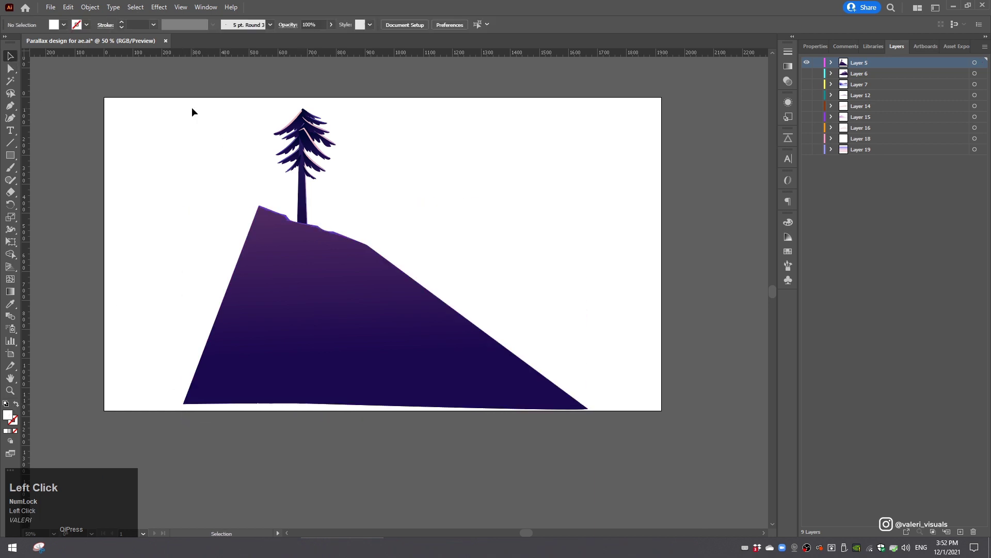
left_click(339, 344)
left_click_drag(339, 344, 239, 357)
- Show Layer 6 instead of Layer 5 and raise the protruding bottom points of the ridge's shading to its base line
left_click(806, 62)
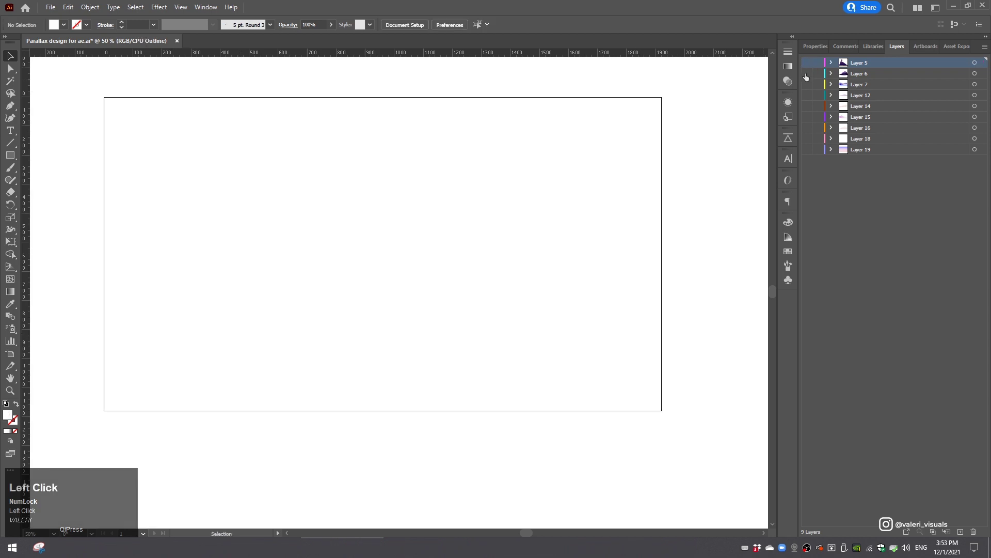
left_click(806, 73)
left_click(527, 371)
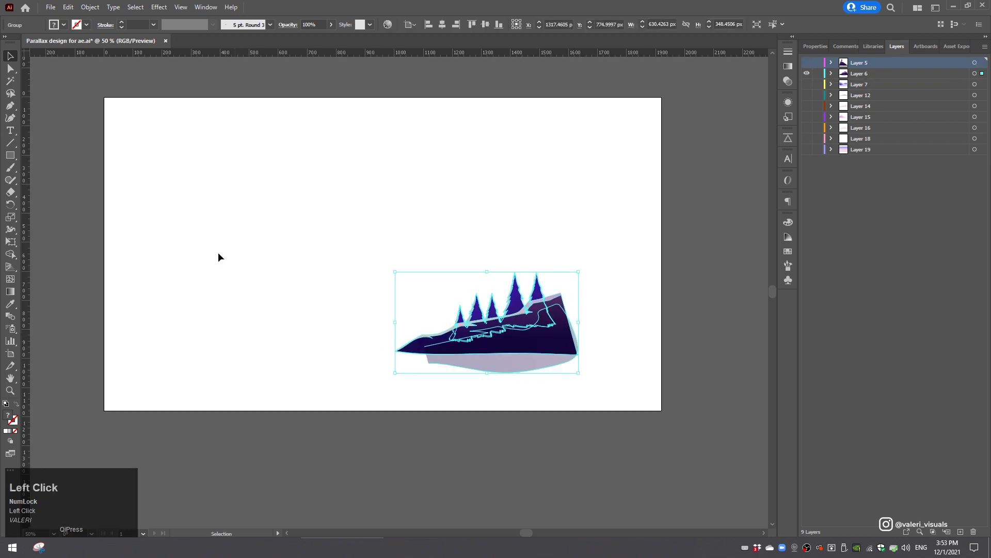
left_click(11, 68)
left_click_drag(501, 372, 418, 360)
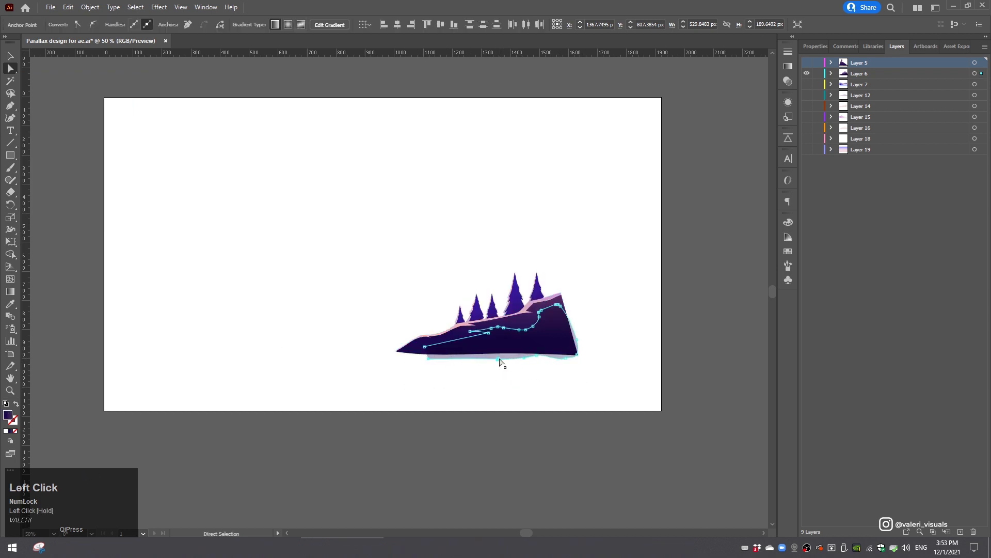
left_click_drag(499, 359, 498, 355)
mouse_move(565, 358)
left_mouse_down()
mouse_move(524, 355)
mouse_move(556, 356)
left_mouse_up()
left_click(565, 355)
- Pull the ridge's bottom points down and left, and move the whole ridge with its trees to the artboard's upper area
left_click_drag(606, 348, 324, 392)
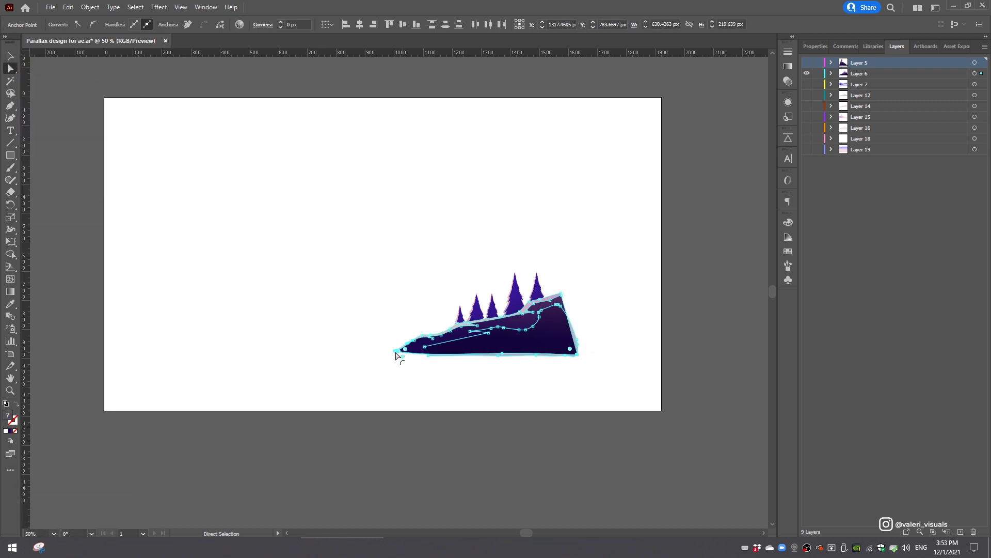
left_click_drag(396, 355, 353, 405)
left_click(10, 56)
left_click_drag(219, 186, 497, 350)
left_click_drag(495, 348, 436, 203)
- Stretch the lower-right corner points of the ridge down and right, close to the artboard's bottom-right corner
key("a")
left_click(469, 238)
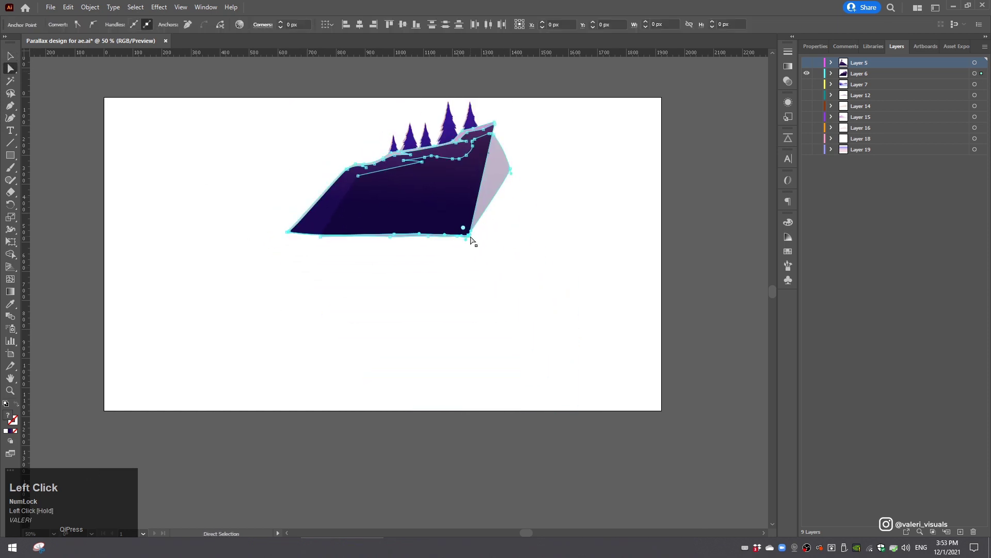
left_click_drag(471, 239, 621, 406)
key("ctrl+z")
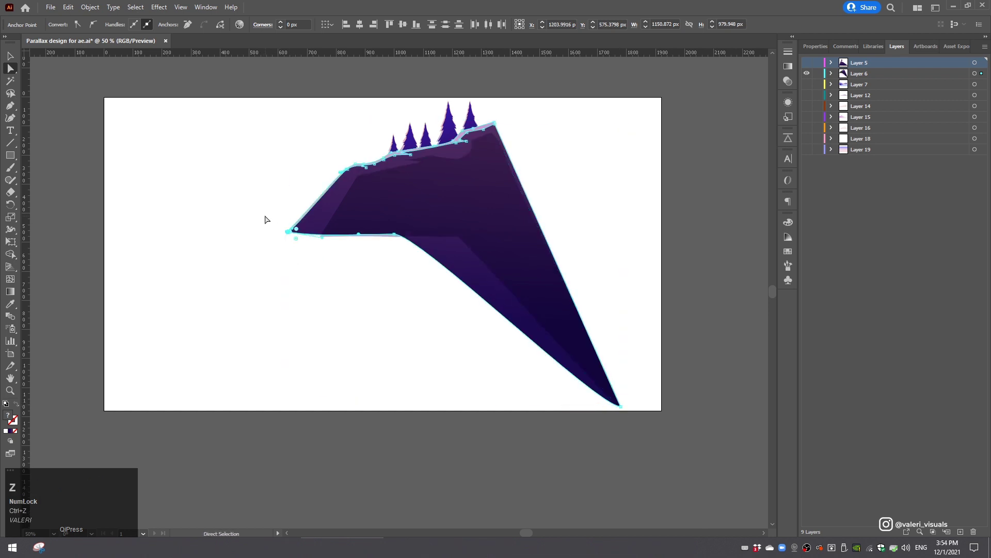
- Stretch the ridge's lower-left corner to near the artboard's bottom-left corner and adjust the break points of its left slope
left_click_drag(257, 203, 346, 255)
left_click_drag(285, 236, 116, 403)
left_click_drag(329, 155, 346, 176)
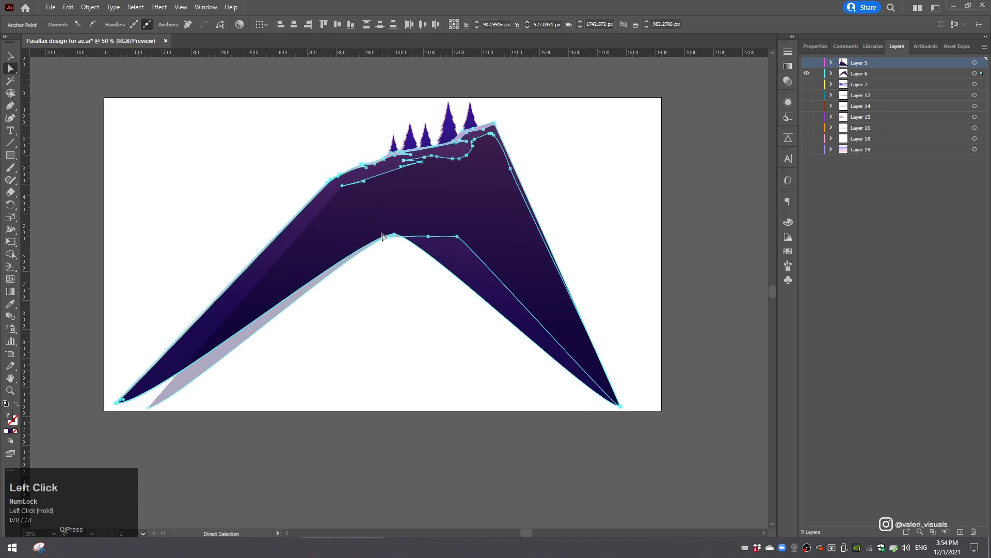
- Pull the middle base points of the ridge and its shading down to the artboard's bottom edge, and deselect the artwork
left_click_drag(394, 235, 375, 400)
left_click_drag(433, 253, 472, 338)
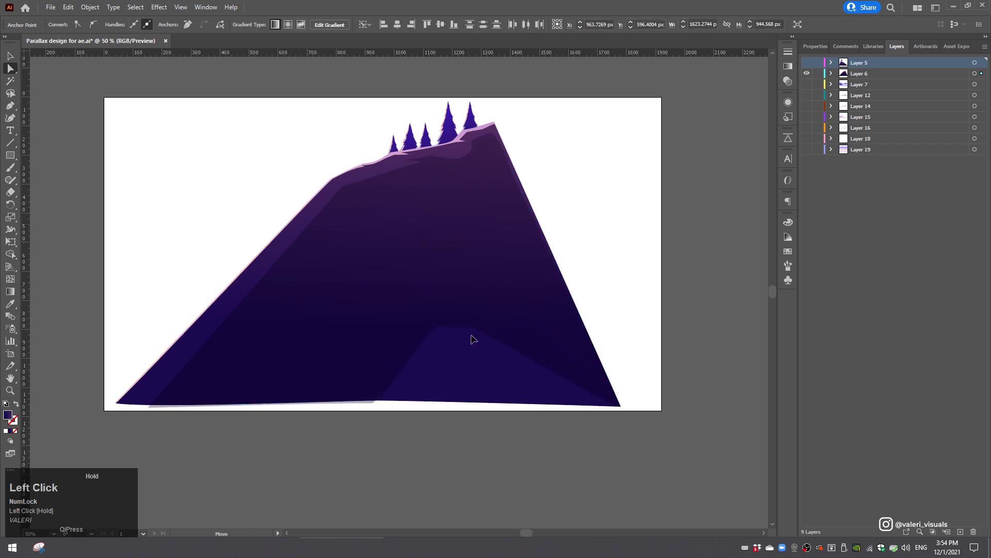
left_click_drag(497, 404, 498, 404)
left_click(10, 56)
left_click(57, 142)
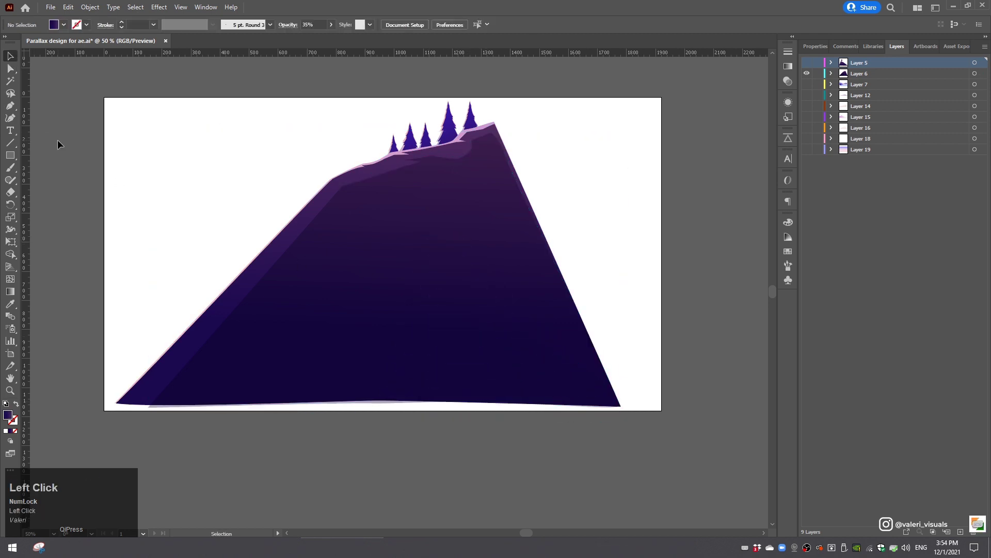
- Check the extended ridge on Layer 6 alone and together with the tree hill on Layer 5
left_click(806, 73)
left_click(806, 73)
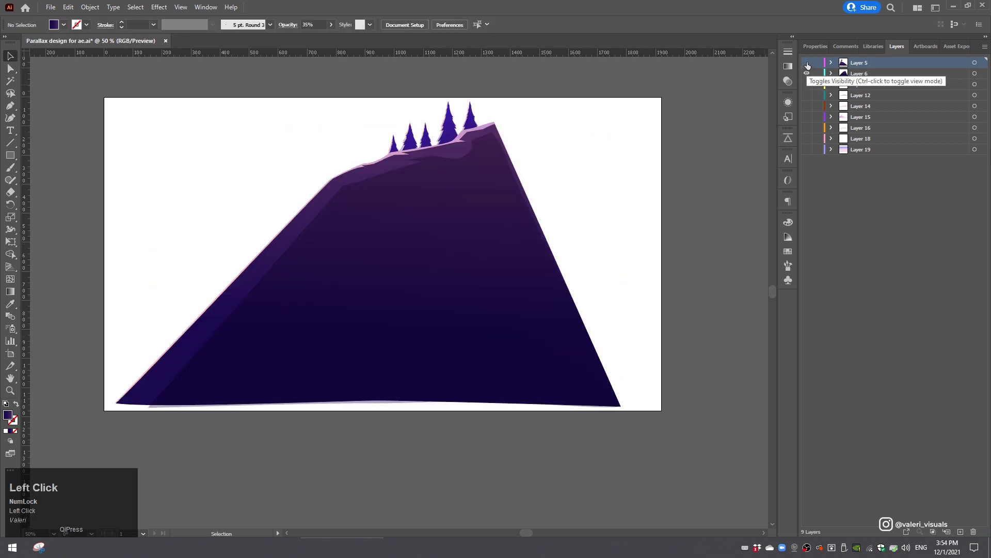
left_click(806, 62)
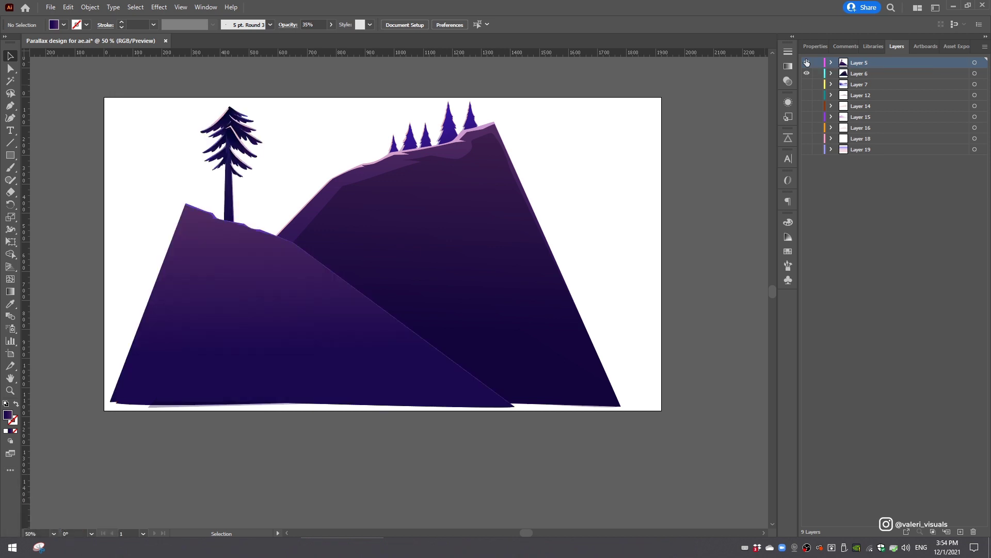
left_click(807, 62)
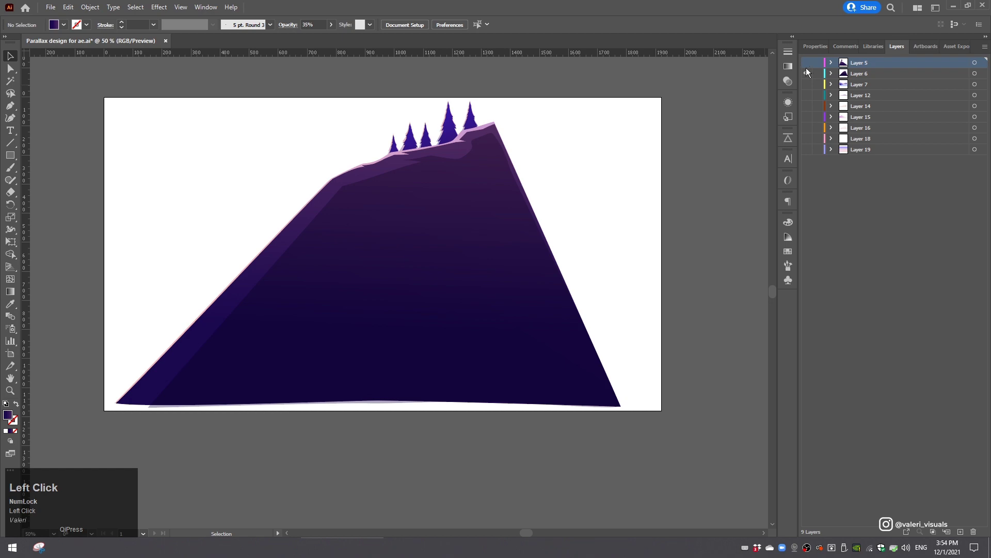
- Show Layer 7 instead of Layer 6 and enlarge its lake and shore group proportionally to nearly fill the artboard's width
left_click(806, 73)
left_click(805, 85)
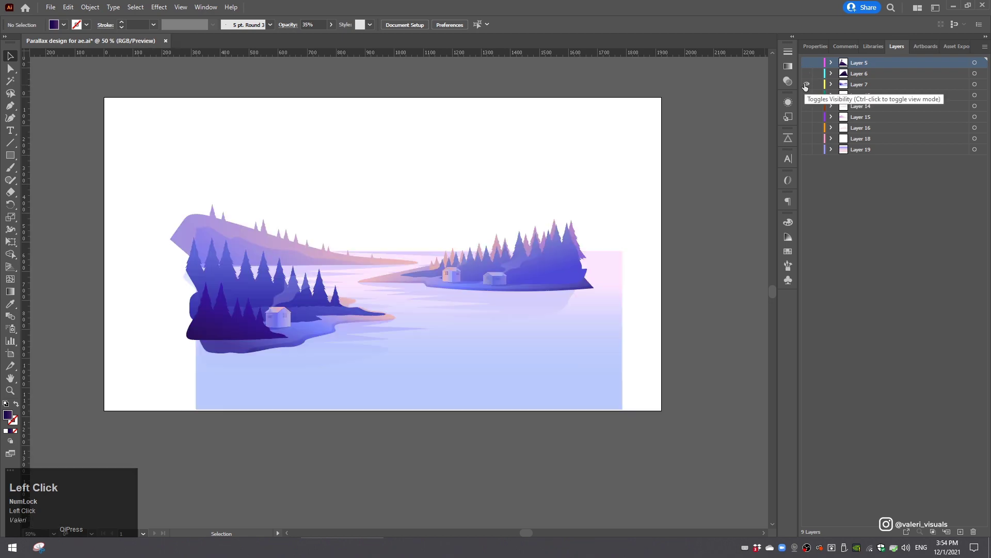
left_click(370, 344)
left_click_drag(170, 206, 142, 192)
mouse_move(417, 384)
left_mouse_down()
mouse_move(402, 349)
mouse_move(424, 365)
left_mouse_up()
left_click_drag(149, 172, 127, 160)
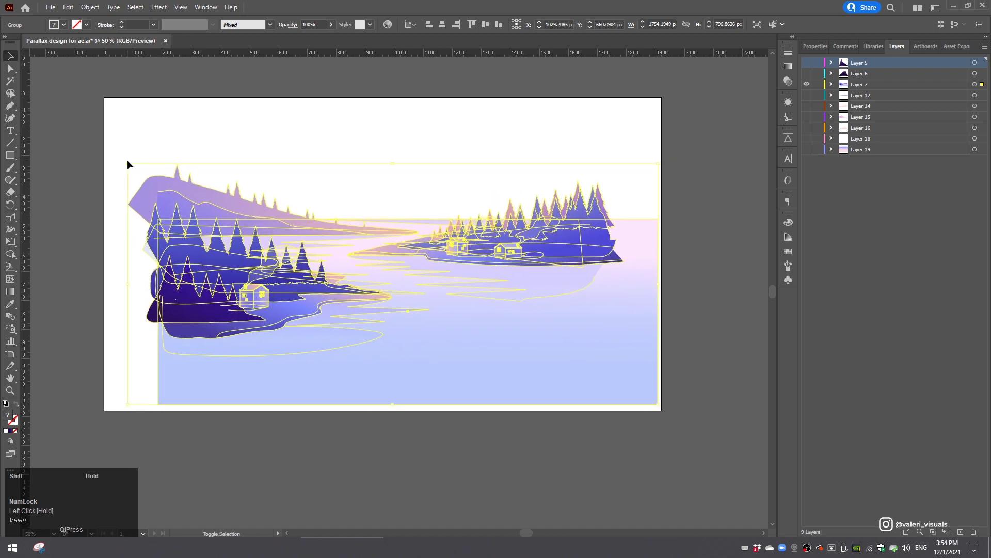
- Enlarge the lake group to about 1825 px wide and pull the distant purple hill's lower-left corner out toward the artboard's left edge
left_click(89, 136)
left_click(143, 196)
key("a")
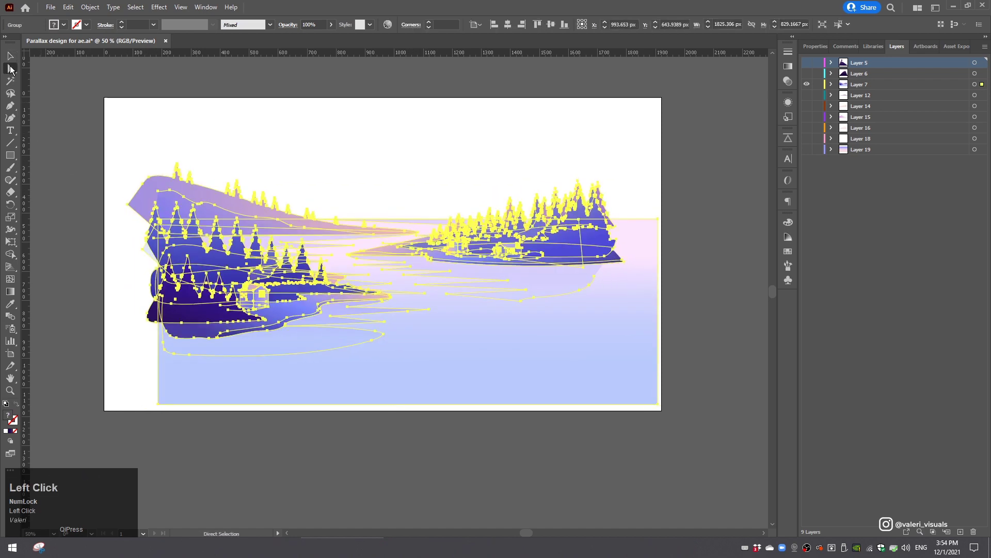
scroll(145, 238, "up", 3)
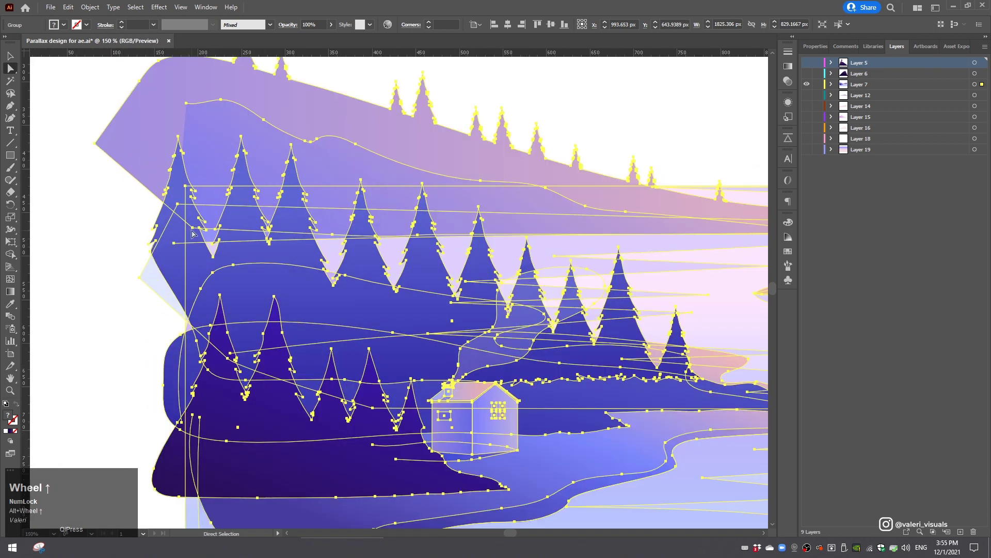
left_click_drag(192, 230, 37, 228)
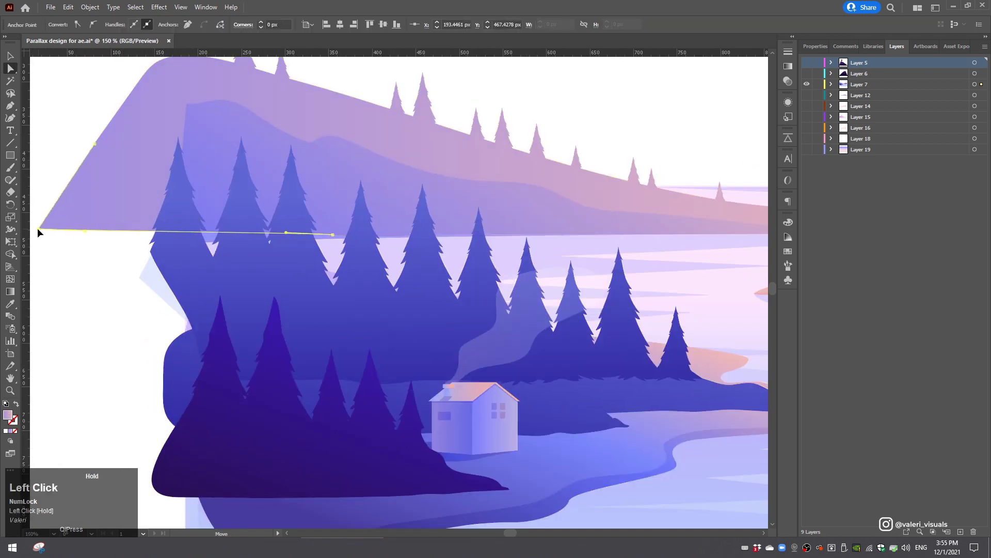
- Stretch the lower-left point of the blue tree hill outward and smooth the curve of its left slope
left_click(197, 340)
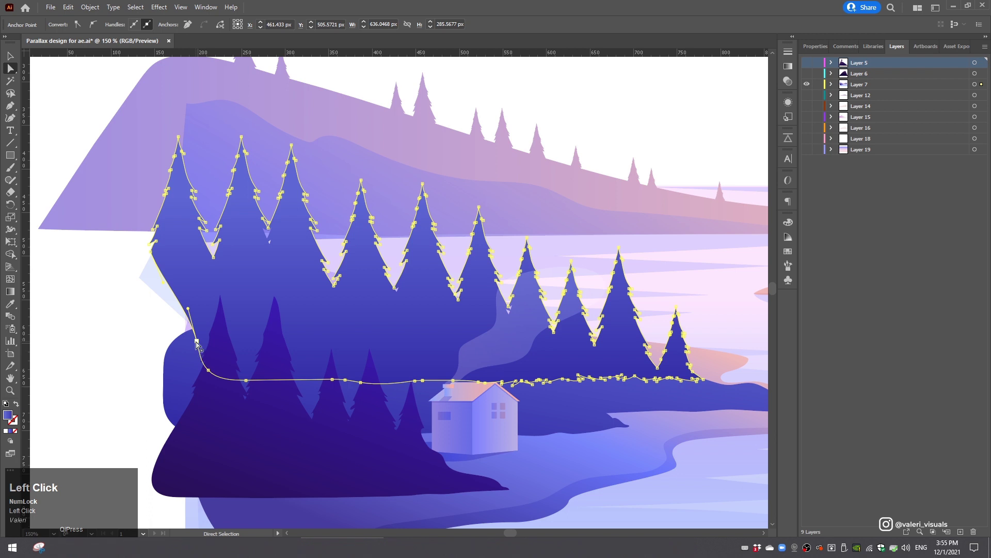
left_click_drag(197, 341, 119, 359)
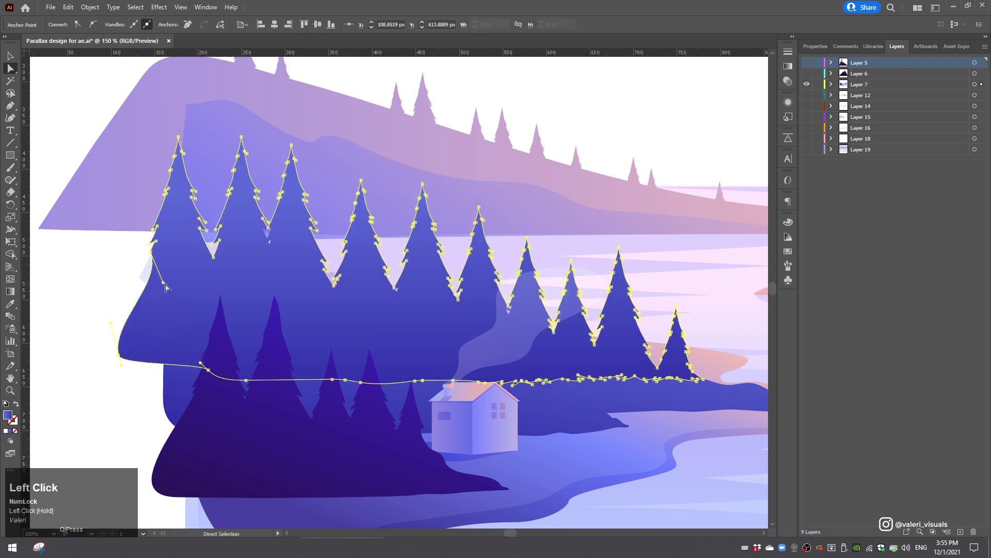
left_click_drag(165, 283, 133, 288)
left_click_drag(191, 357, 107, 304)
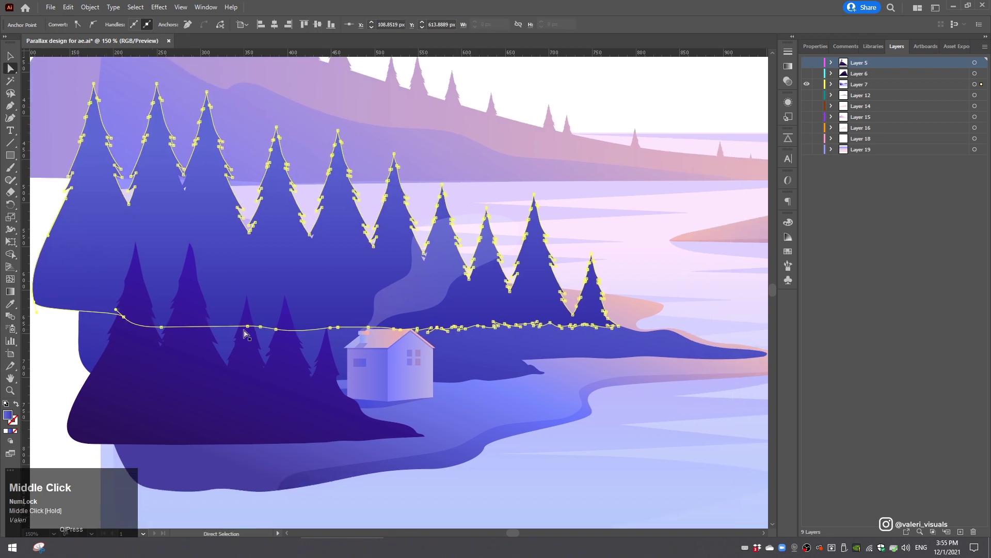
- Extend the left side of the water rectangle to near the artboard's left edge and deselect it
scroll(258, 330, "down", 1)
scroll(310, 309, "down", 2, "alt")
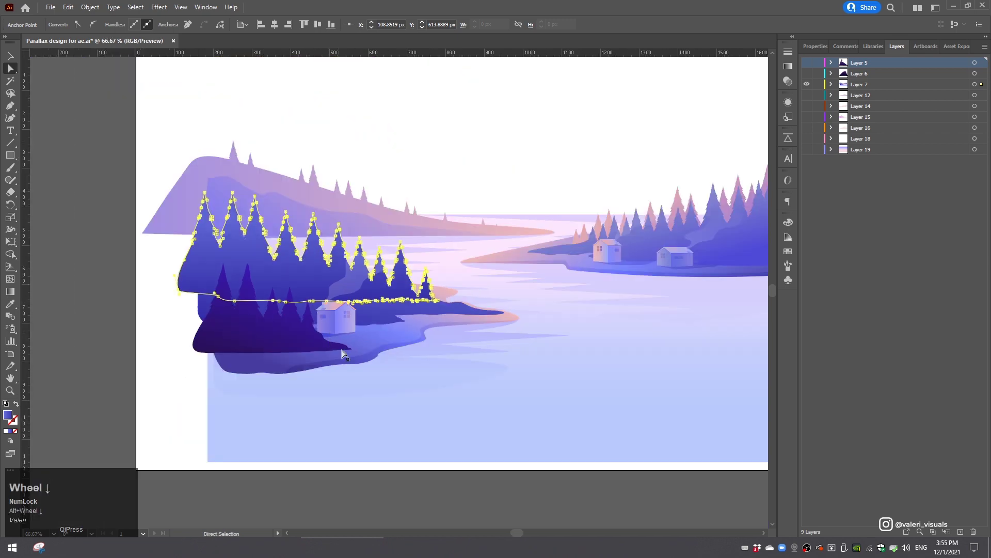
scroll(388, 334, "down", 1, "alt")
left_click(312, 404)
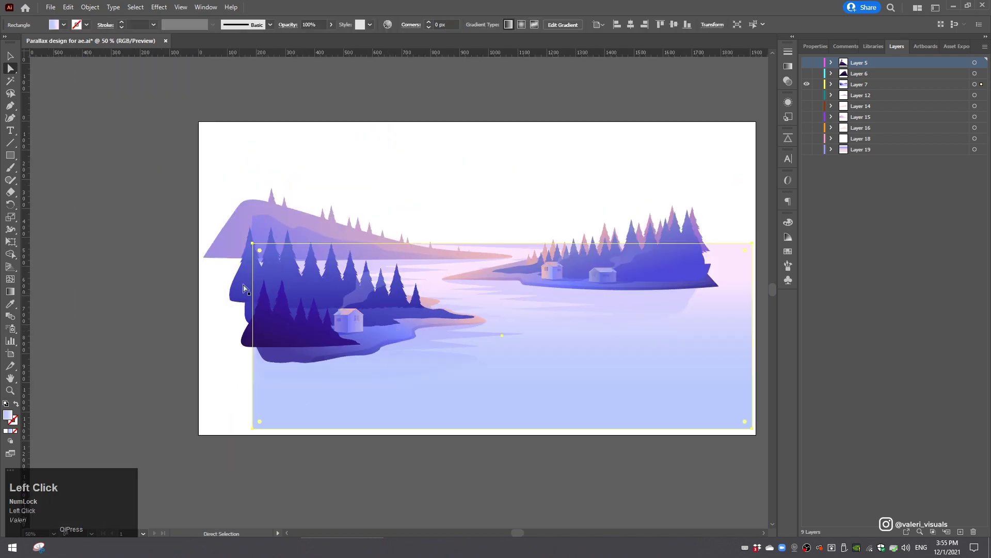
left_click(252, 243)
left_click(253, 428, "shift")
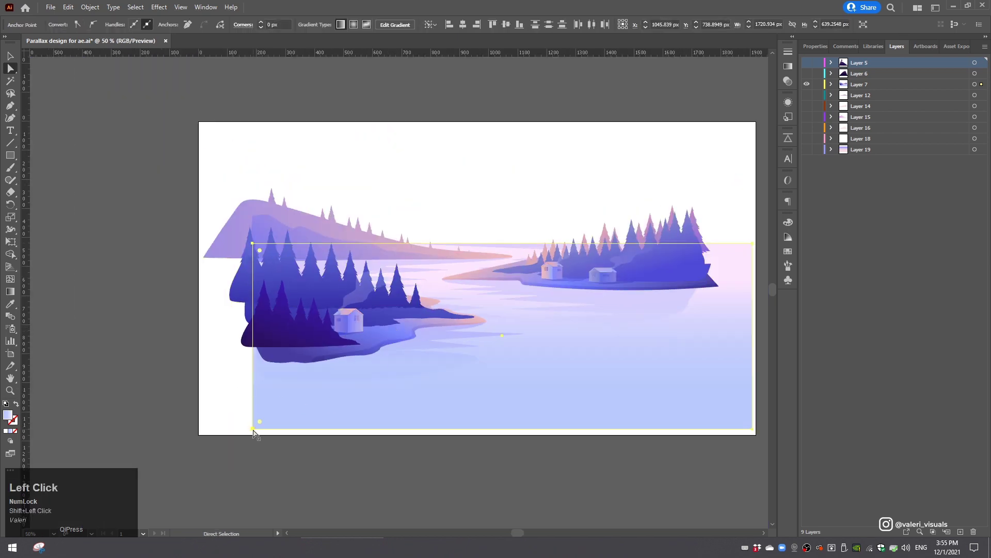
left_click_drag(255, 427, 205, 428)
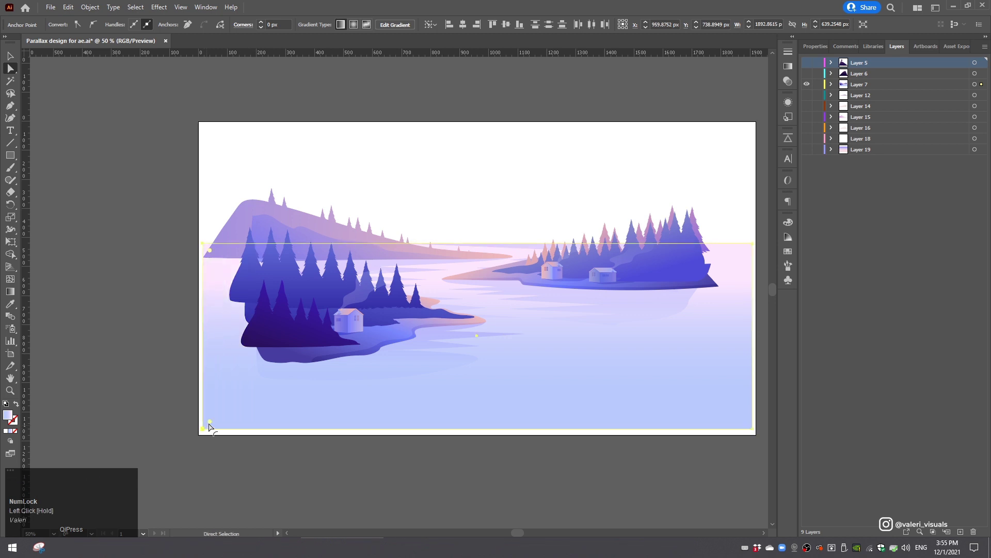
left_click(10, 56)
left_click(87, 161)
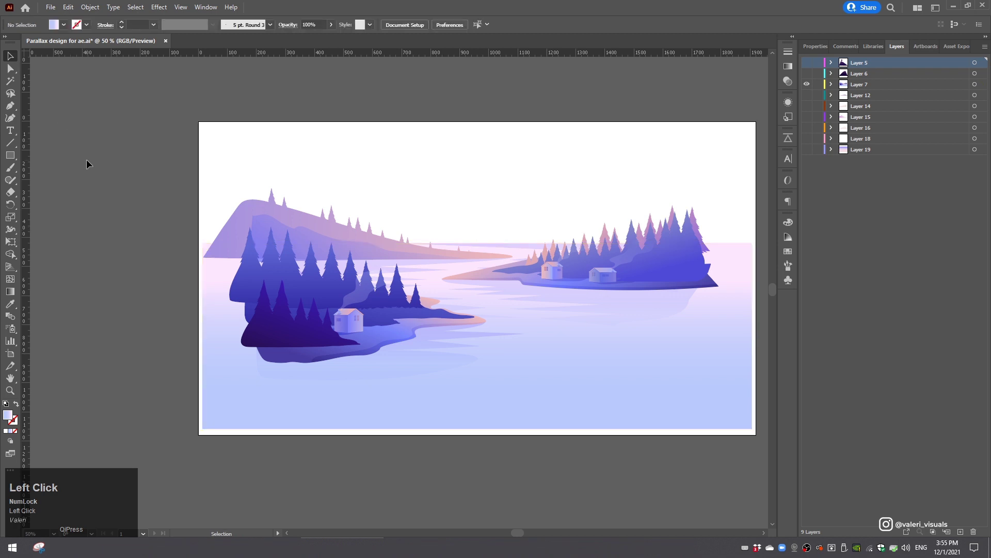
- Hide Layer 7 and show only Layer 14 with its pale pink mountain group selected
key("space")
left_click_drag(414, 256, 365, 263)
left_click(807, 84)
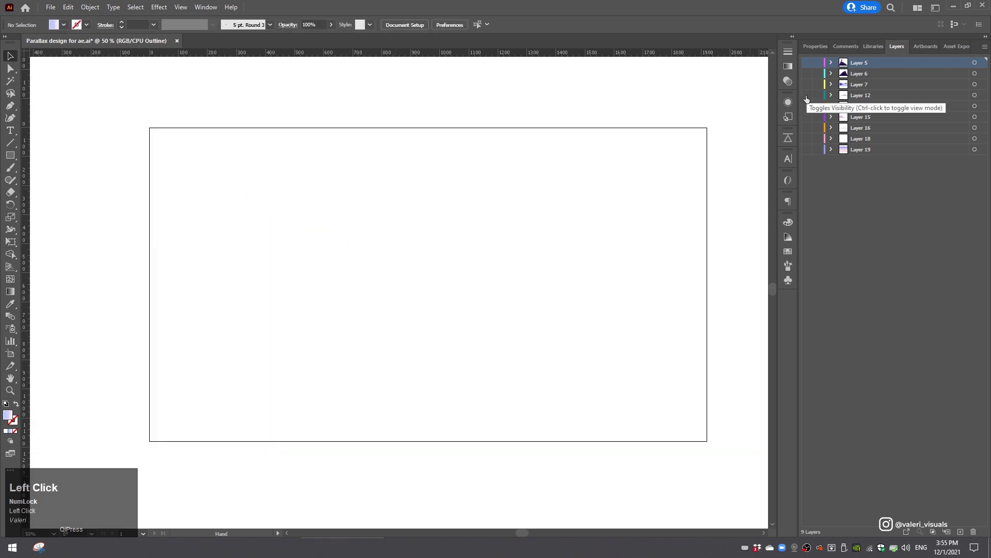
left_click(806, 96)
left_click(807, 105)
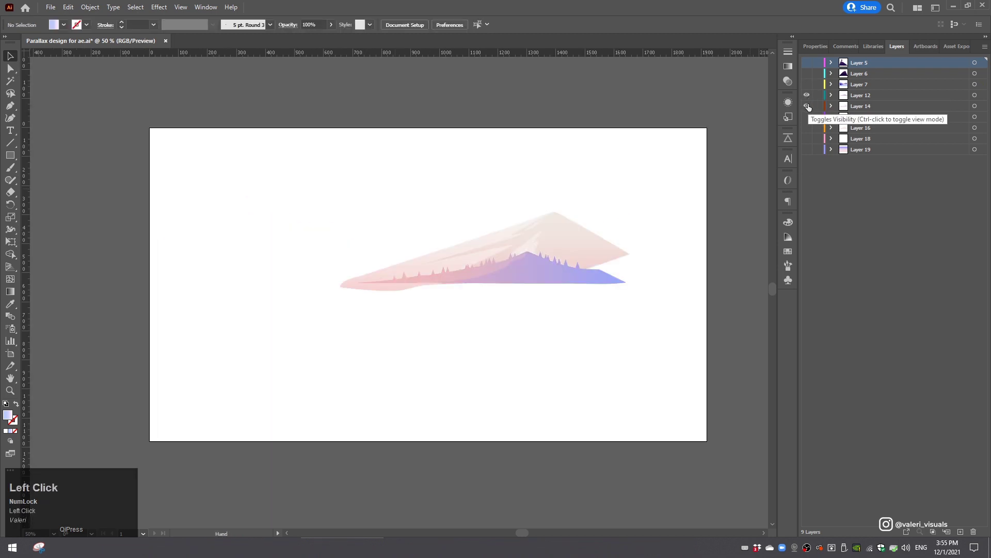
left_click(594, 250)
left_click(10, 69)
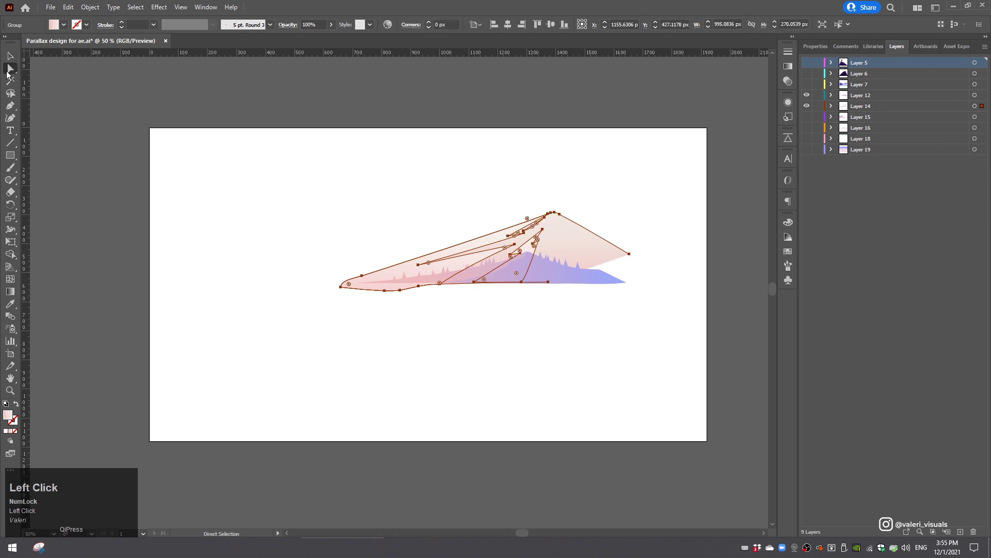
left_click(807, 95)
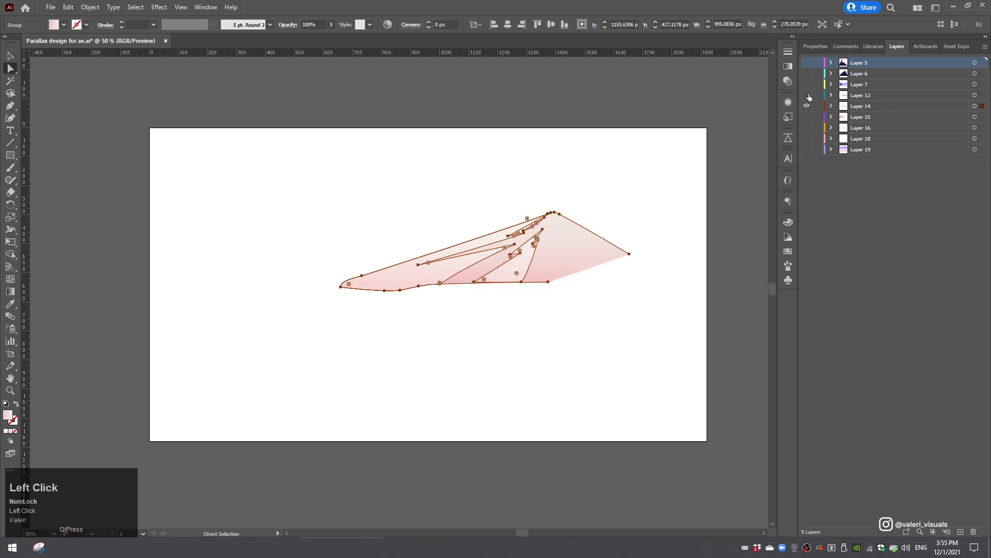
- Join the two open end points on the right side of the pink mountain's outline
left_click(549, 282)
left_click(629, 254)
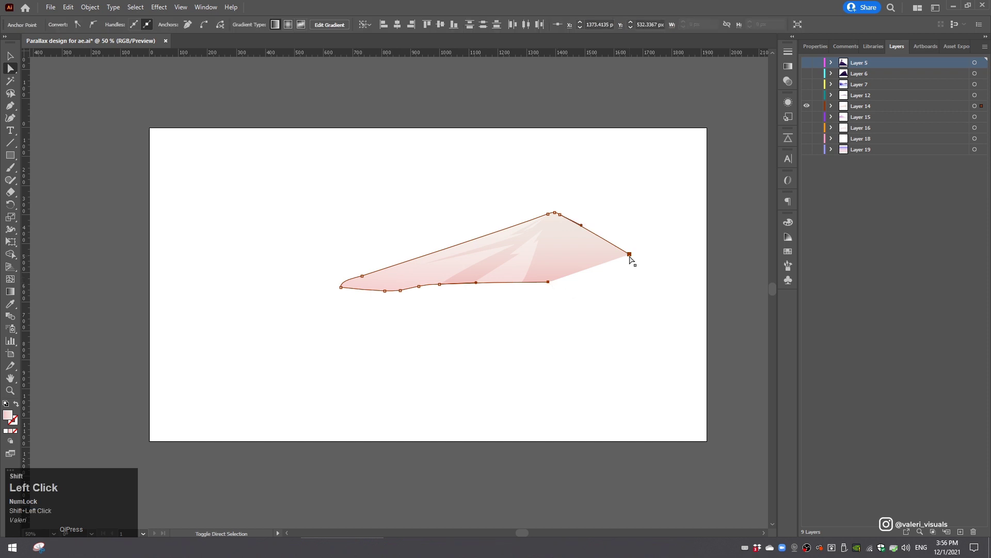
right_click(630, 255)
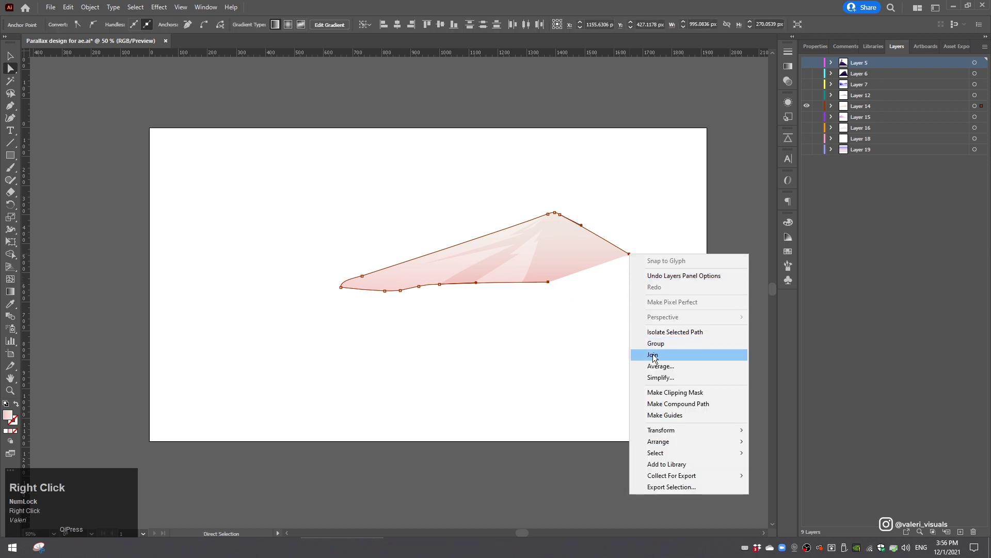
left_click(644, 354)
- Pull the mountain's lower-right corner out to near the artboard's right edge and flatten the base points along its left part
left_click(548, 282)
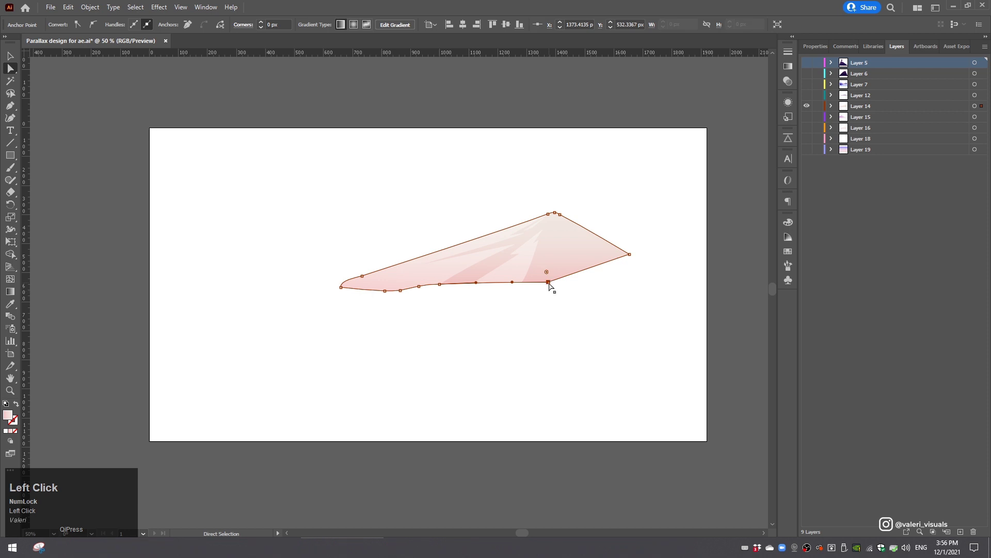
left_click_drag(549, 285, 621, 288)
left_click_drag(683, 285, 698, 287)
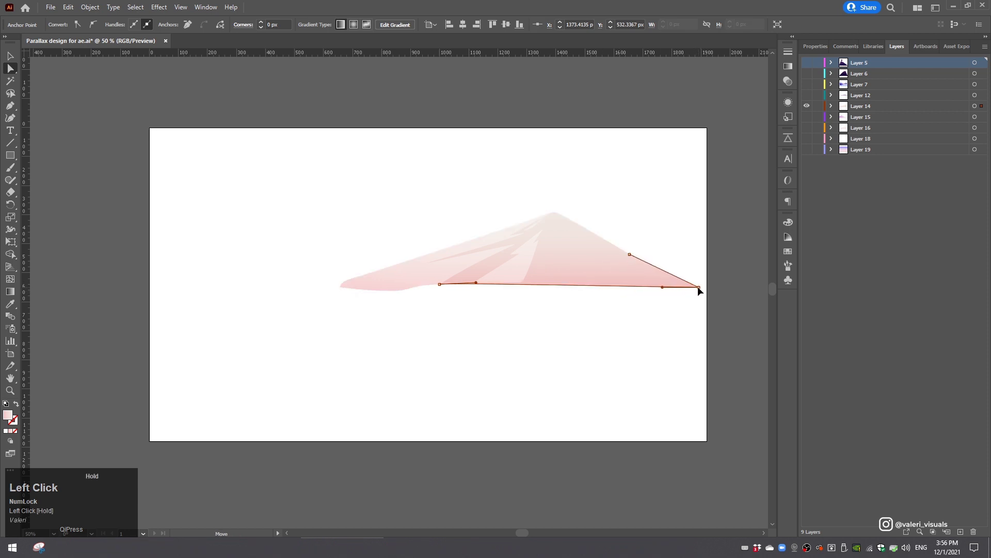
left_click_drag(440, 284, 362, 294)
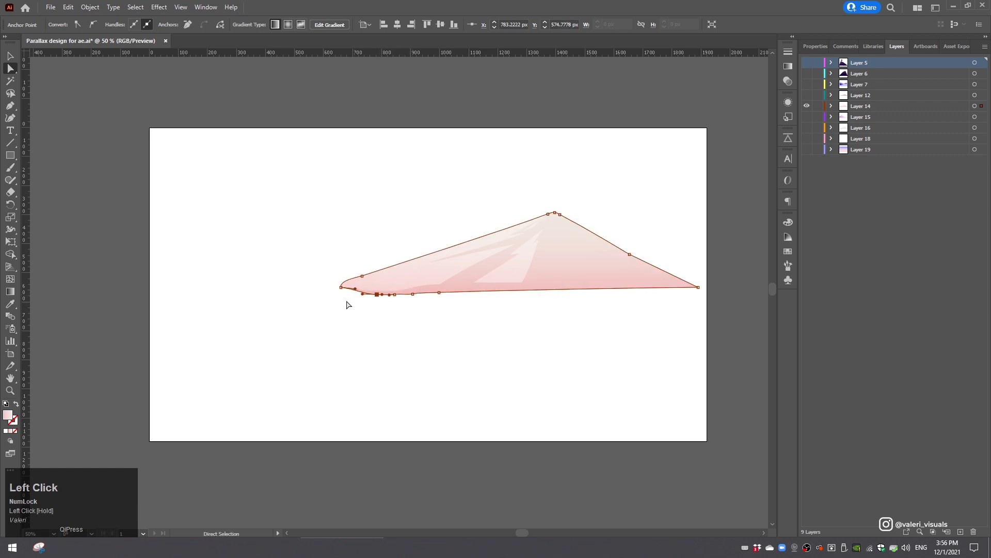
- Move the pink mountain group left toward the artboard's centre and pull its base points down
left_click(14, 57)
left_click_drag(514, 258, 468, 252)
left_click(9, 68)
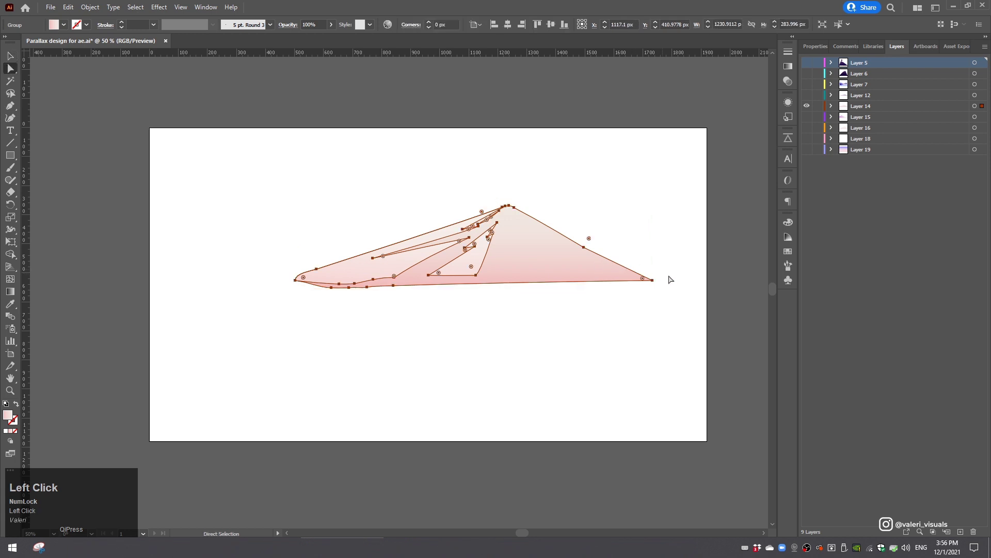
left_click(391, 295)
left_click(390, 293)
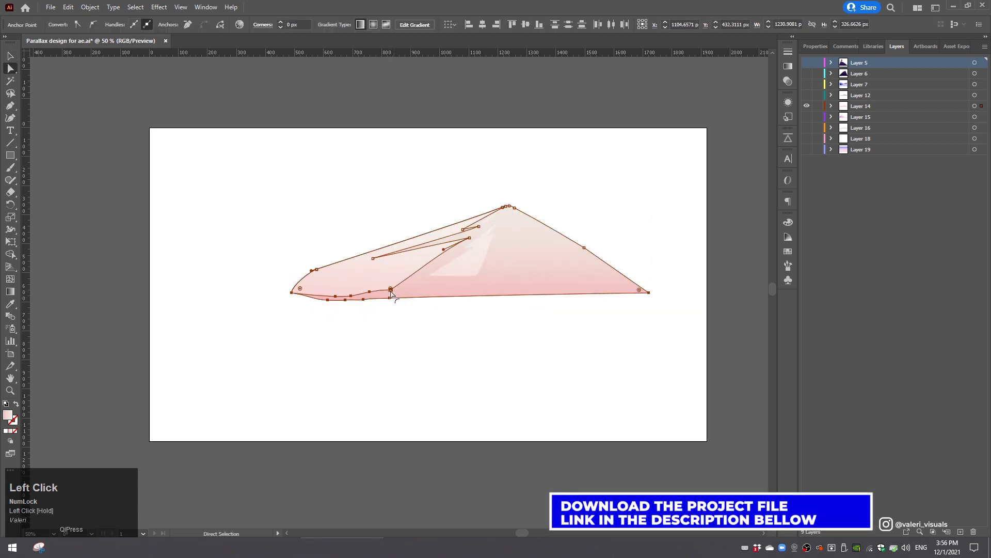
- Reshape the lower edge of the light face on the mountain's left slope by raising its base points
scroll(391, 291, "up", 2)
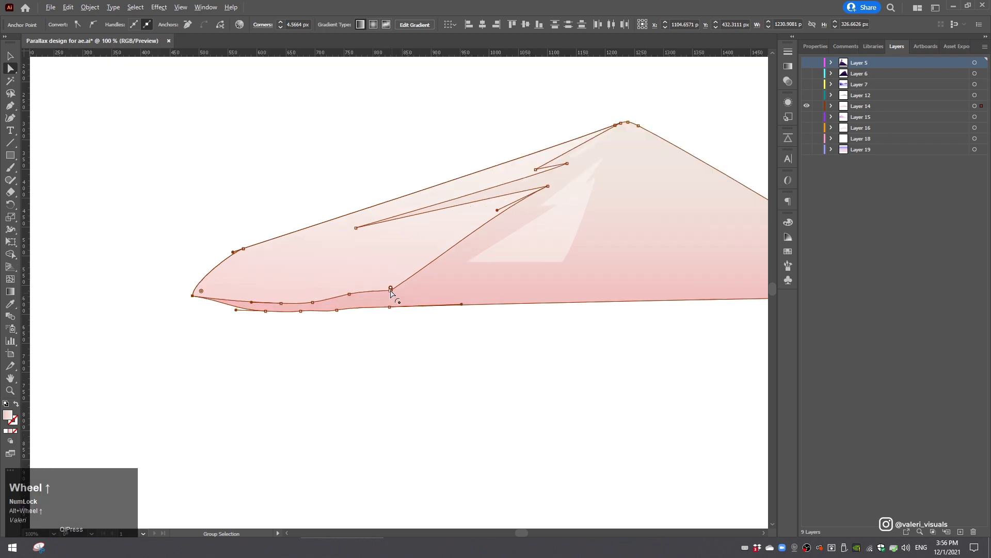
left_click(391, 293)
left_click(392, 293)
left_click_drag(349, 294, 386, 277)
- Stretch the pink mountain's lower-right and lower-left tips outward to widen its base, and deselect the artwork
scroll(390, 285, "down", 1)
scroll(428, 279, "down", 1)
left_click_drag(511, 292, 456, 308)
left_click(683, 298)
left_click_drag(684, 298, 714, 312)
left_click_drag(335, 312, 153, 314)
scroll(331, 263, "down", 1)
scroll(337, 264, "down", 1)
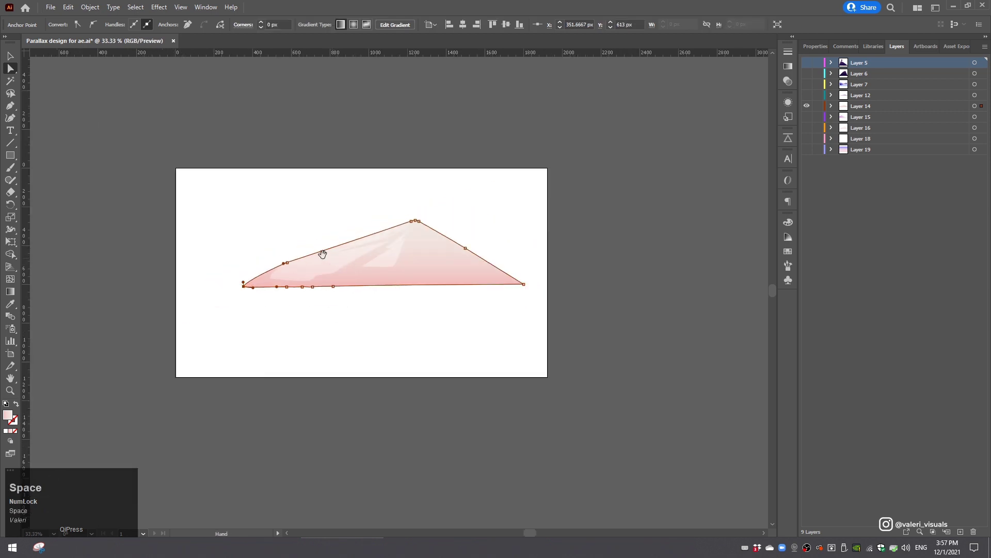
left_click_drag(321, 254, 340, 261)
left_click(10, 55)
left_click(76, 131)
- Show Layer 15 instead of Layer 14 and select its violet mountain group
left_click(806, 117)
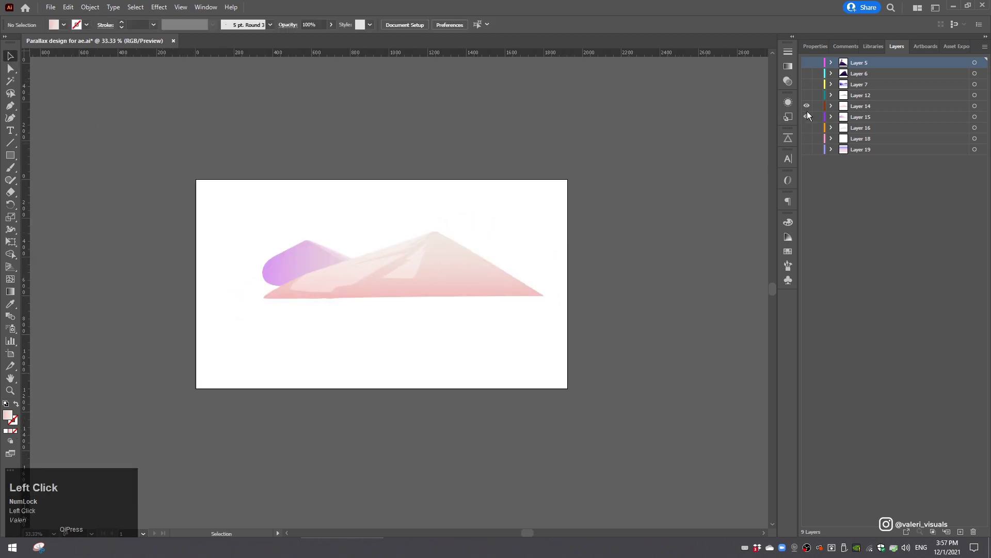
left_click(807, 106)
left_click(290, 269)
scroll(290, 269, "up", 2)
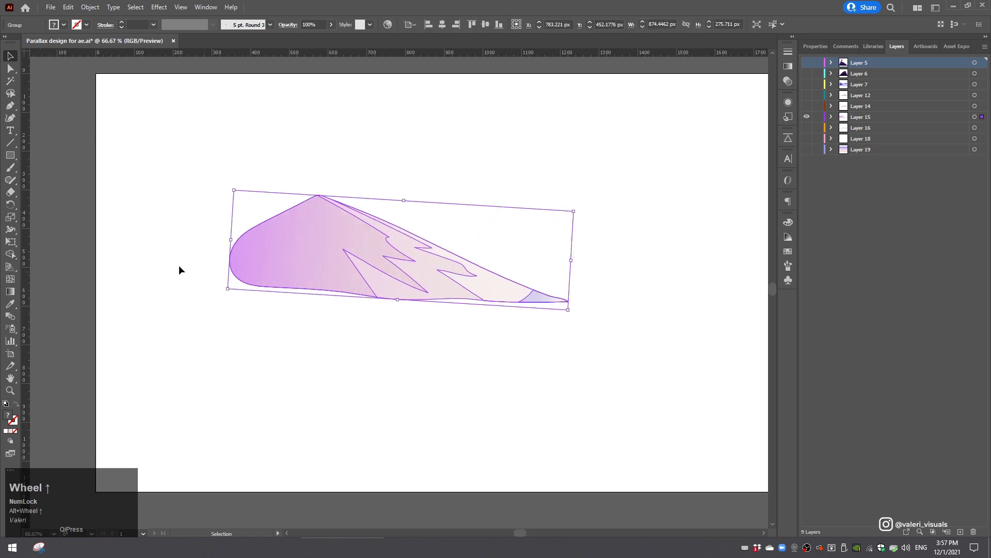
- Stretch the left end of the violet shading shape outward into a tip and smooth its upper-left slope
left_click(11, 68)
left_click(234, 284)
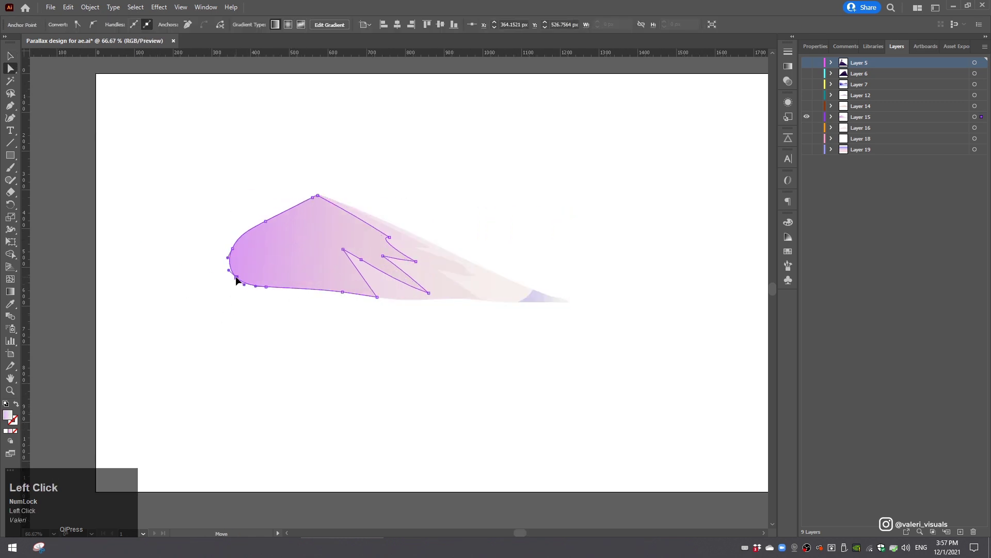
left_click_drag(234, 284, 154, 288)
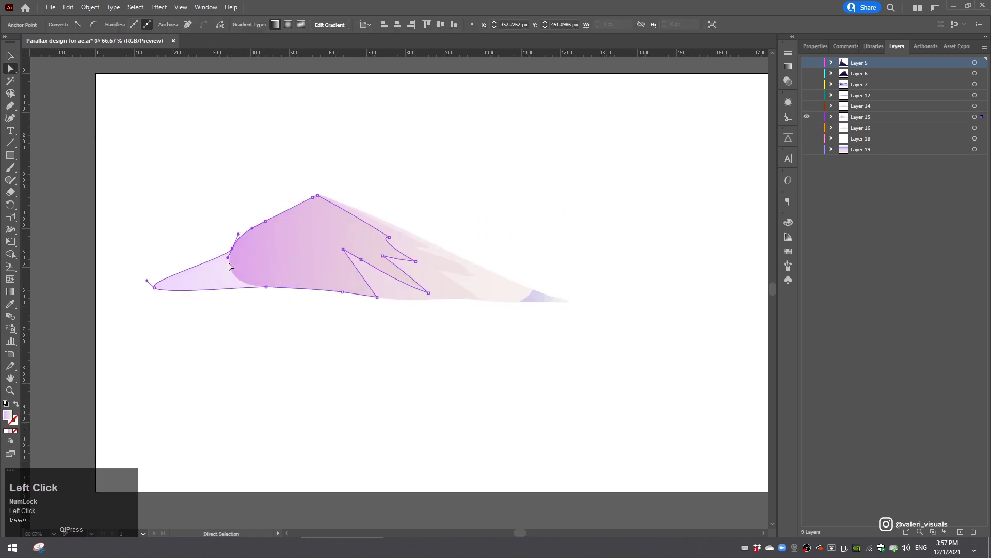
left_click_drag(227, 257, 221, 244)
left_click(244, 271)
- Extend the mountain's base shape to match the shading's left tip and align its left slope point
left_click(388, 294)
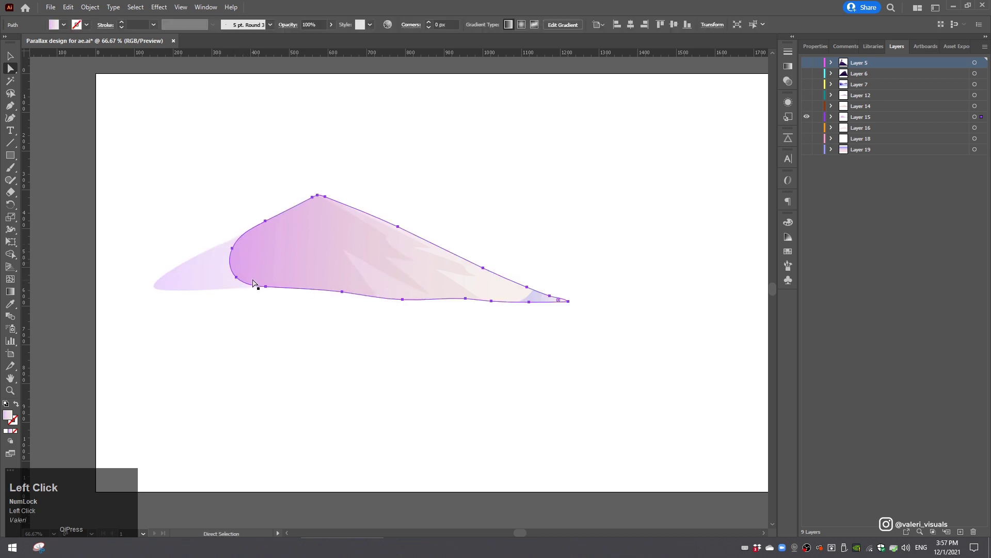
left_click(237, 278)
left_click_drag(162, 289, 156, 290)
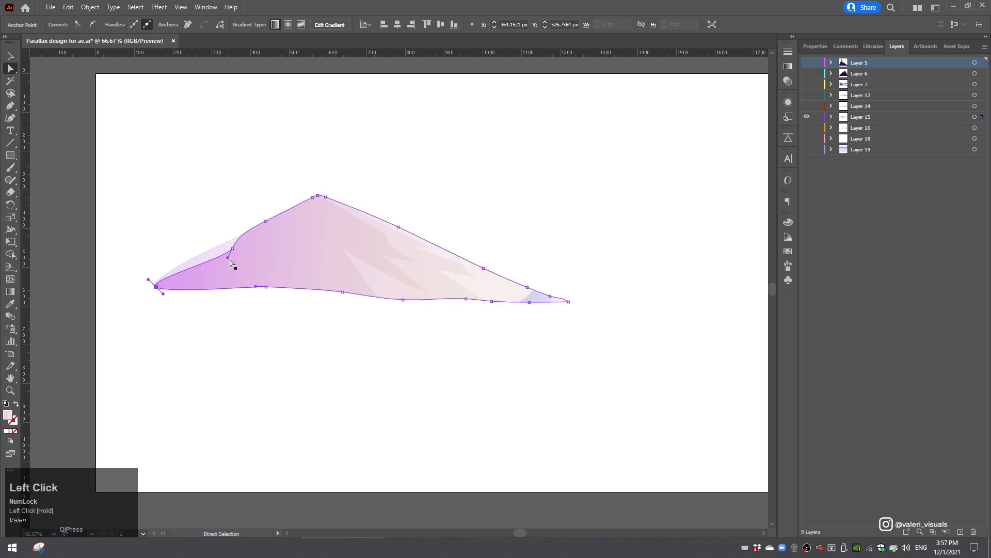
left_click(233, 251)
left_click_drag(233, 248, 222, 245)
left_click(236, 268)
- Lower the violet mountain's base points, pull its left and right tips outward and down, and deselect the artwork
left_click(264, 286)
left_click_drag(265, 289, 343, 298)
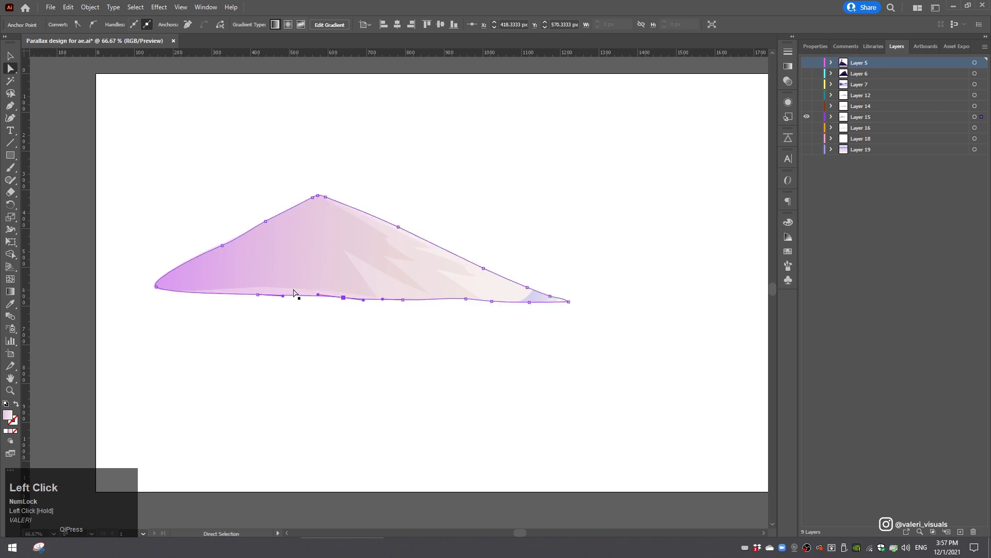
left_click_drag(603, 298, 133, 319)
left_click_drag(403, 301, 435, 312)
left_click_drag(125, 272, 304, 312)
left_click(10, 56)
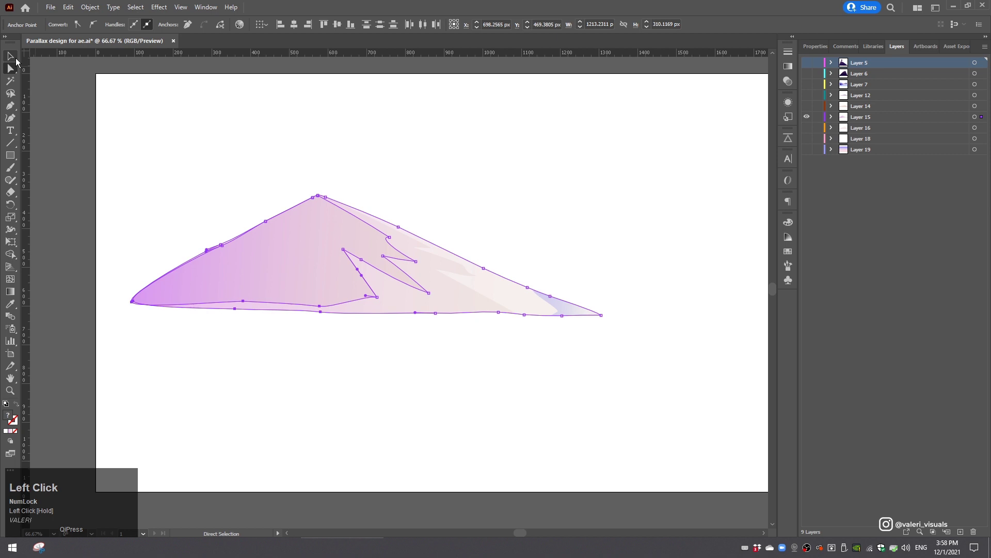
left_click(148, 141)
- Show Layer 16 instead of Layer 15 and select its pale pink mountain
left_click(807, 117)
left_click(806, 128)
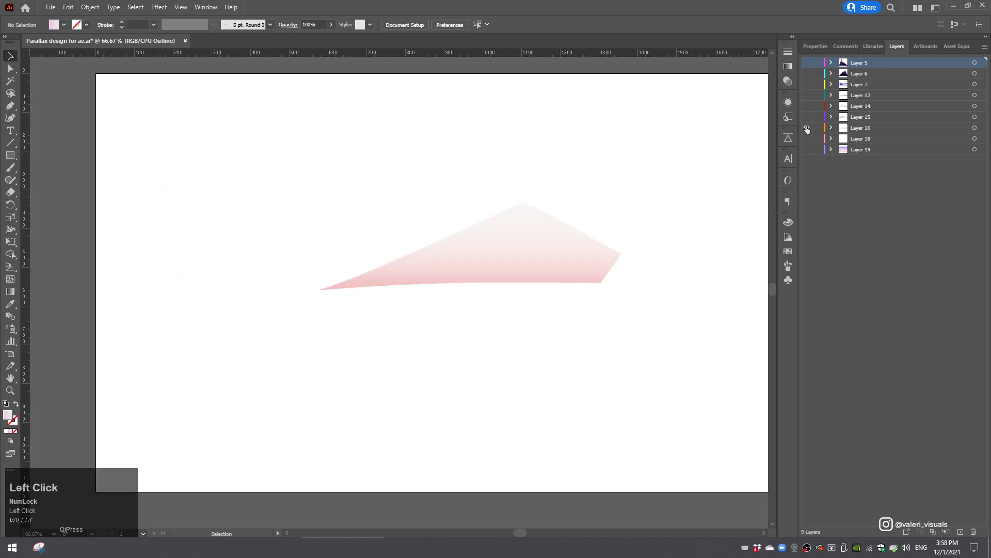
left_click(570, 260)
- Join the two open end points on the right side of the pale pink mountain's outline to close the path
left_click(10, 68)
left_click(622, 258)
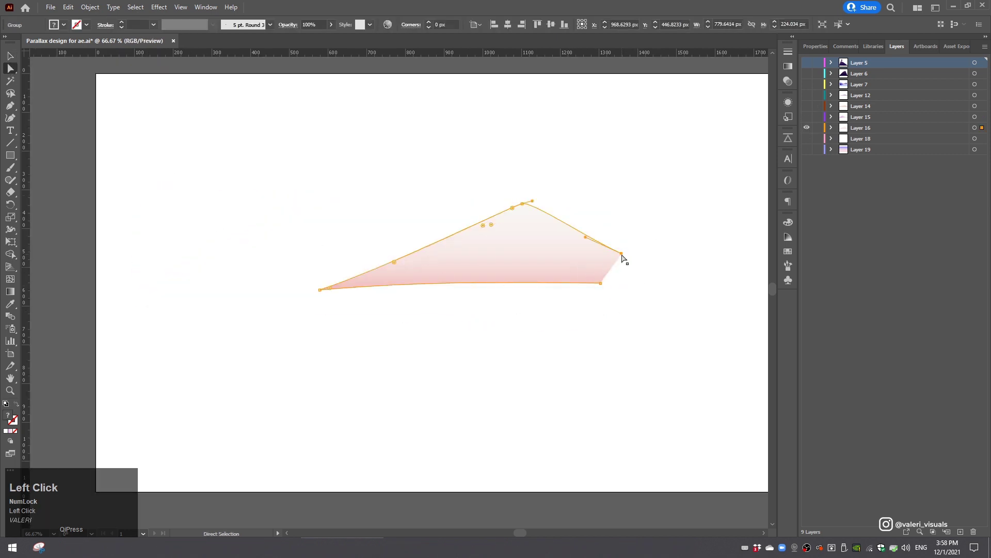
left_click(601, 283, "shift")
right_click(601, 285)
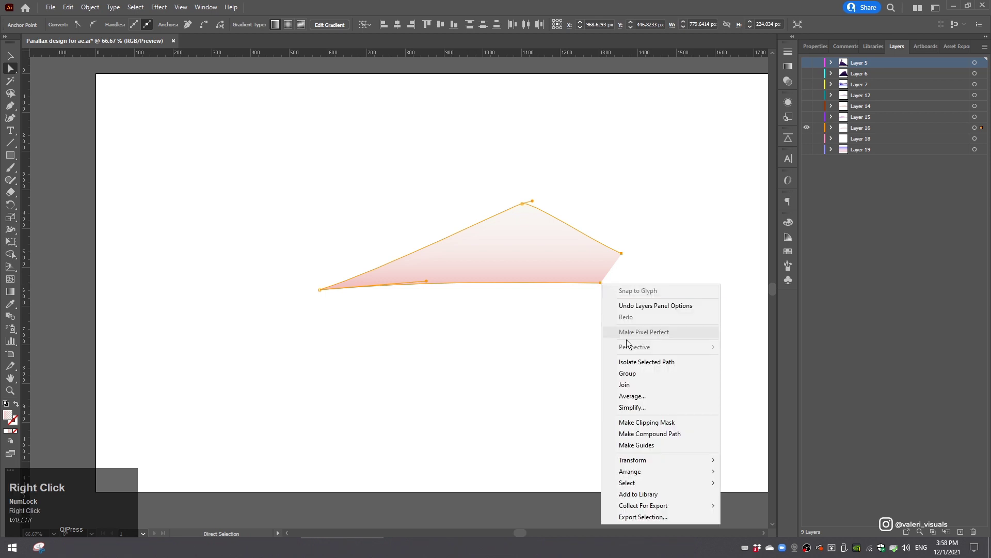
left_click(624, 385)
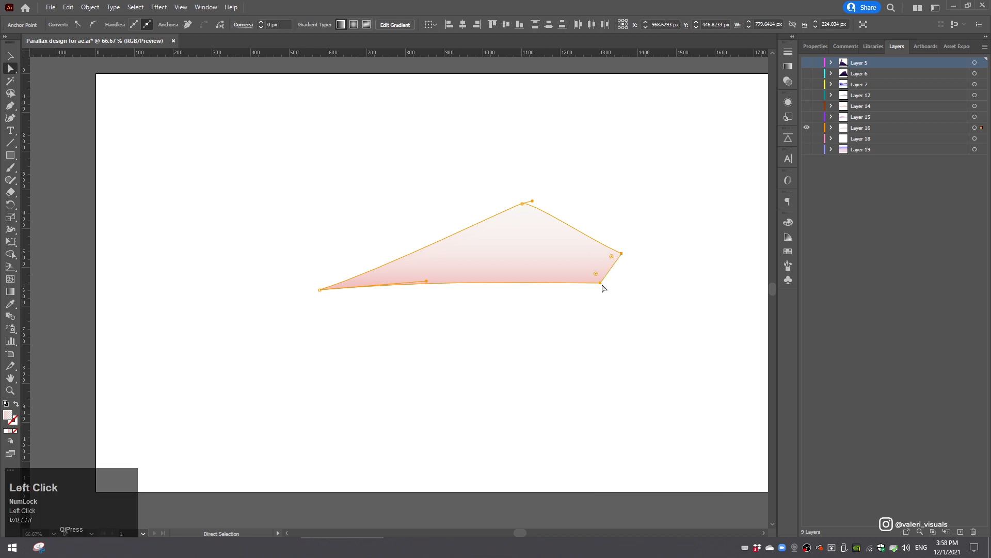
left_click(630, 287)
left_click(630, 289, "ctrl")
- Pull the pale pink mountain's lower right corner outward into a tip, flatten its base curve, and extend both base tips outward and down
left_click(602, 283)
left_click_drag(603, 283, 688, 294)
left_click_drag(427, 281, 429, 294)
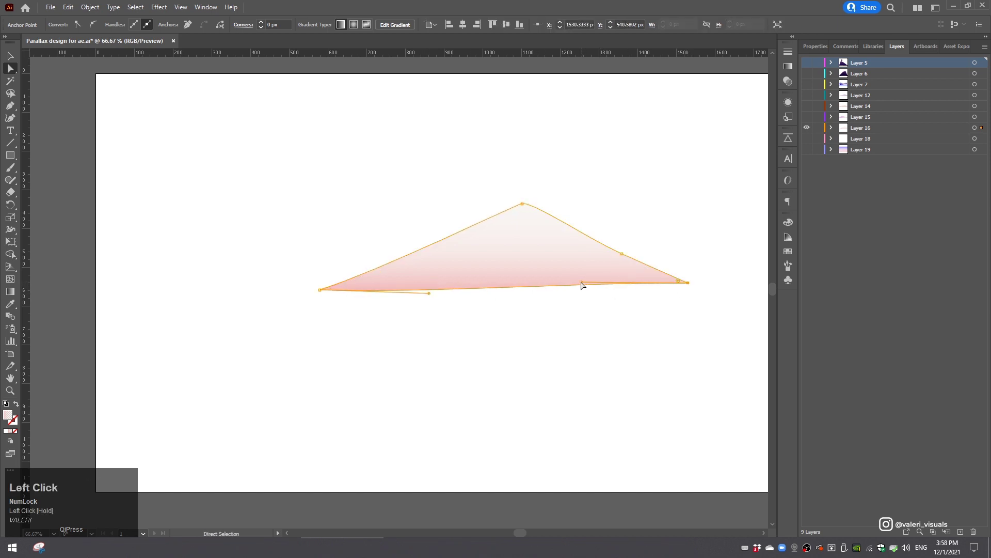
left_click_drag(582, 285, 600, 290)
left_click_drag(688, 283, 711, 298)
left_click_drag(625, 303, 613, 293)
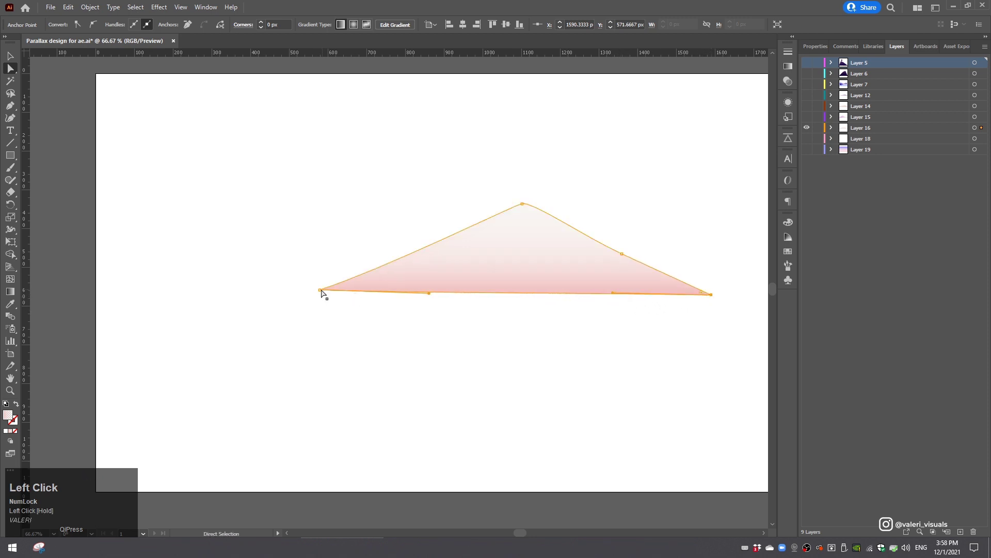
left_click_drag(322, 293, 302, 300)
left_click_drag(711, 294, 727, 305)
- Try to reshape the left end of the highlight on the mountain's left slope, and undo the changes
left_click(404, 268)
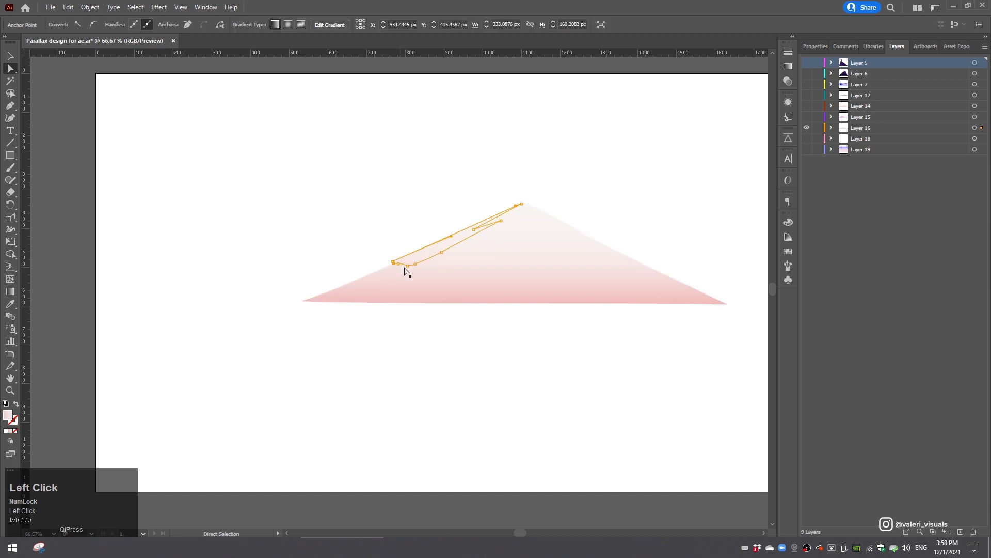
scroll(405, 269, "up", 3, "alt")
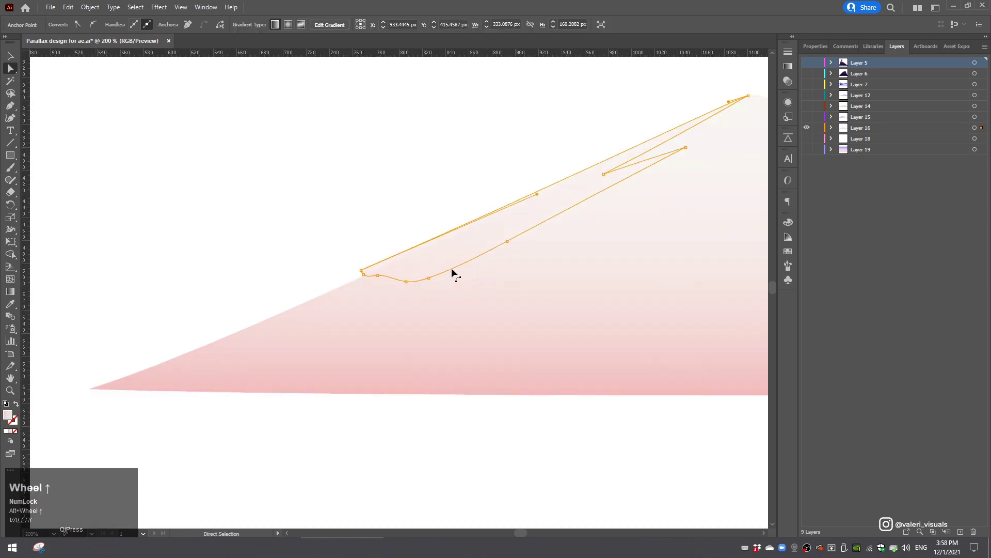
left_click(377, 275)
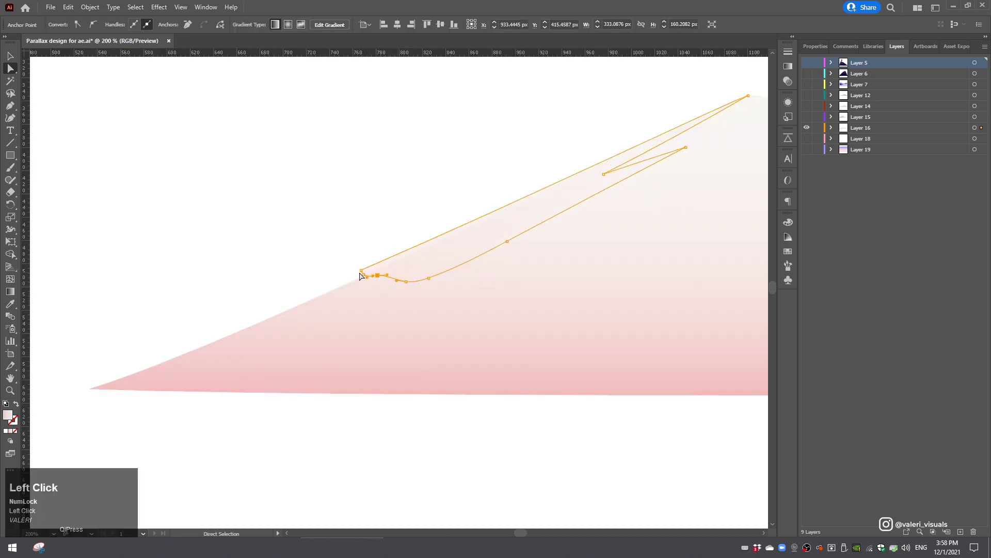
mouse_move(361, 270)
left_mouse_down()
mouse_move(356, 278)
mouse_move(360, 265)
mouse_move(367, 275)
left_mouse_up()
left_click(364, 284)
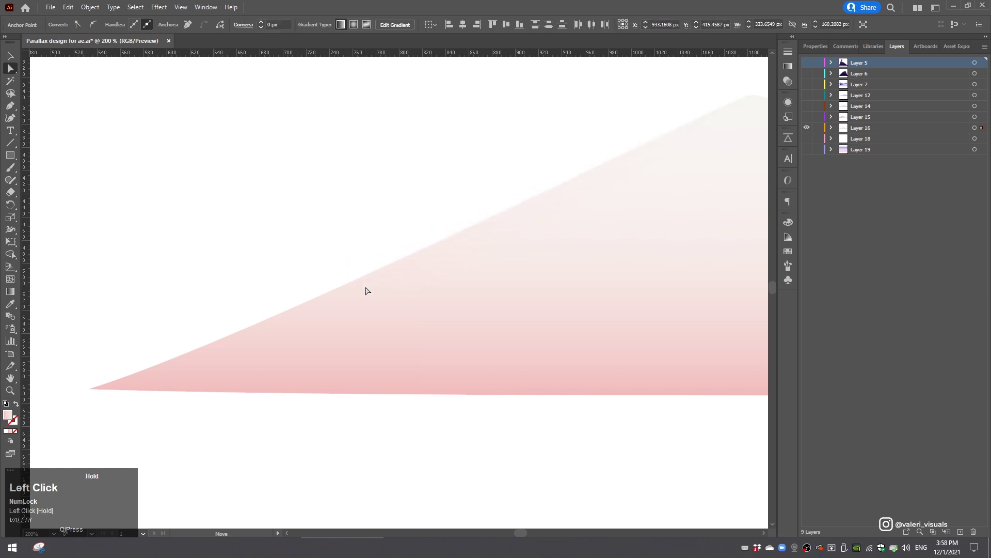
key("ctrl+z")
key("ctrl+z")
key("ctrl+z")
- Examine the reshaped pale pink mountain on its own and together with the violet mountain on Layer 15
left_click_drag(624, 222, 442, 301)
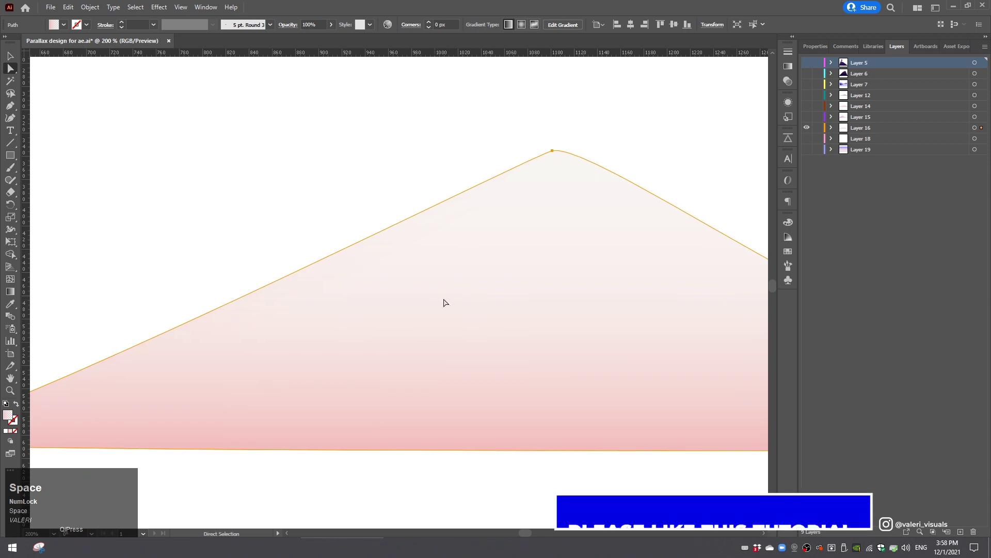
scroll(463, 301, "down", 3)
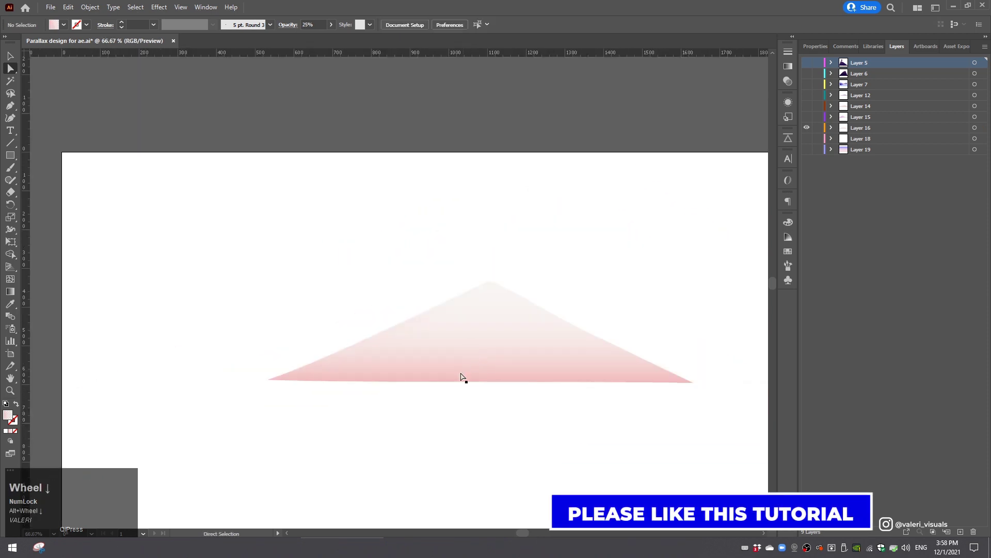
left_click_drag(462, 373, 441, 332)
scroll(442, 351, "down", 1)
key("v")
left_click(486, 296)
left_click(569, 268)
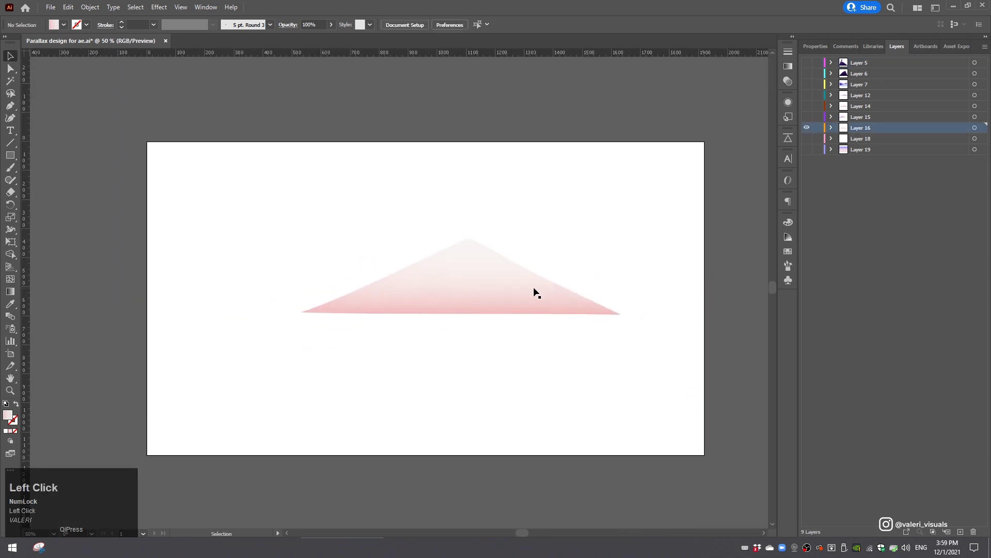
left_click(807, 117)
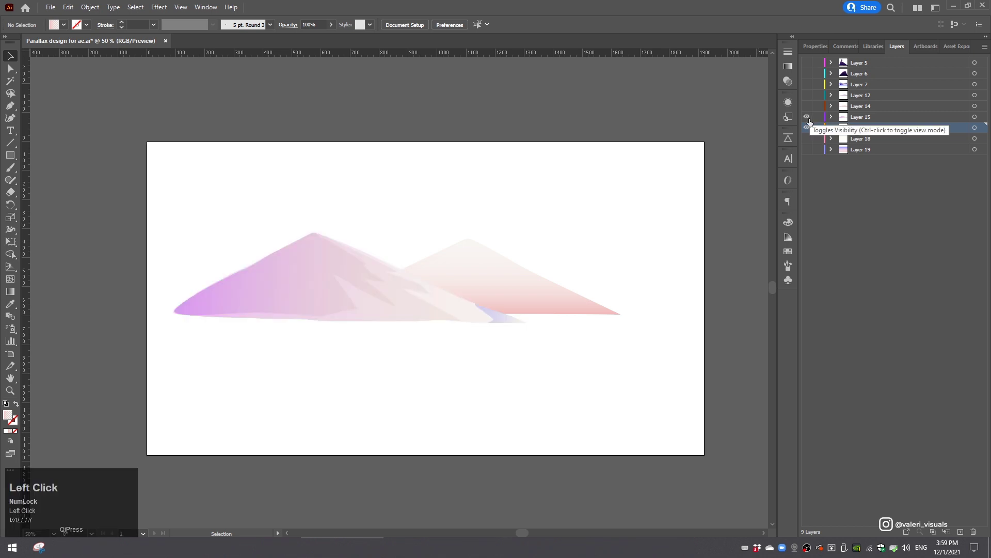
left_click(807, 117)
- Show Layer 19 instead of Layer 16 and enlarge its gradient sky rectangle to about 1908 x 1065 px across the artboard
left_click(807, 127)
left_click(807, 149)
left_click(842, 149)
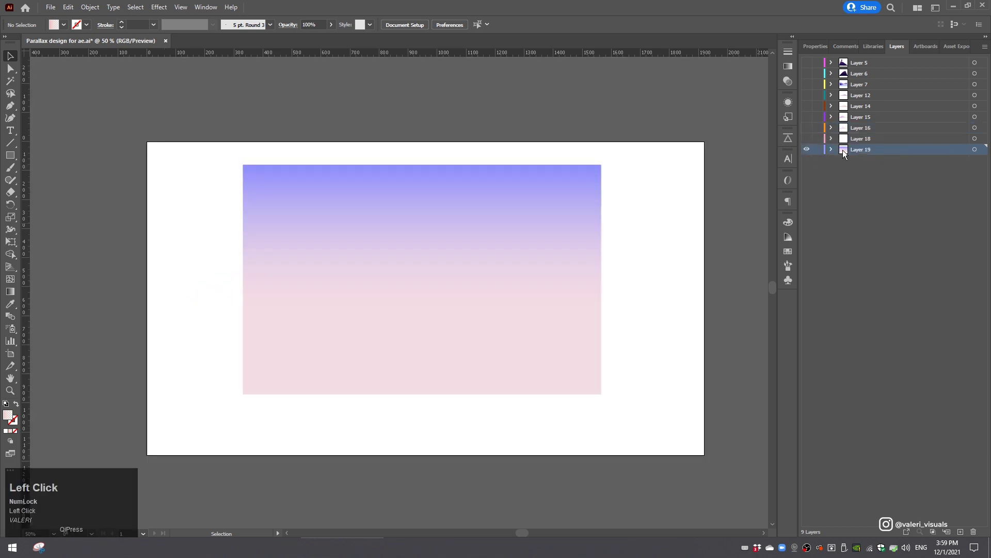
left_click(537, 286)
left_click_drag(603, 396, 703, 453)
left_click_drag(243, 165, 148, 143)
- Show Layer 18, enlarge its stars group to about 1889 x 578 px, and place it across the upper sky
left_click(829, 203)
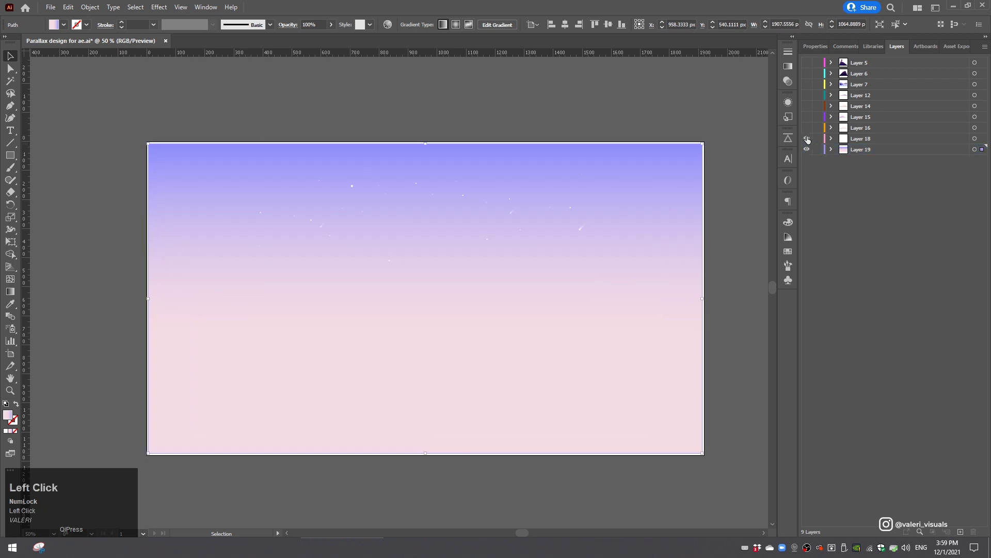
left_click(580, 230)
left_click_drag(590, 170, 702, 143)
left_click_drag(682, 231, 681, 249)
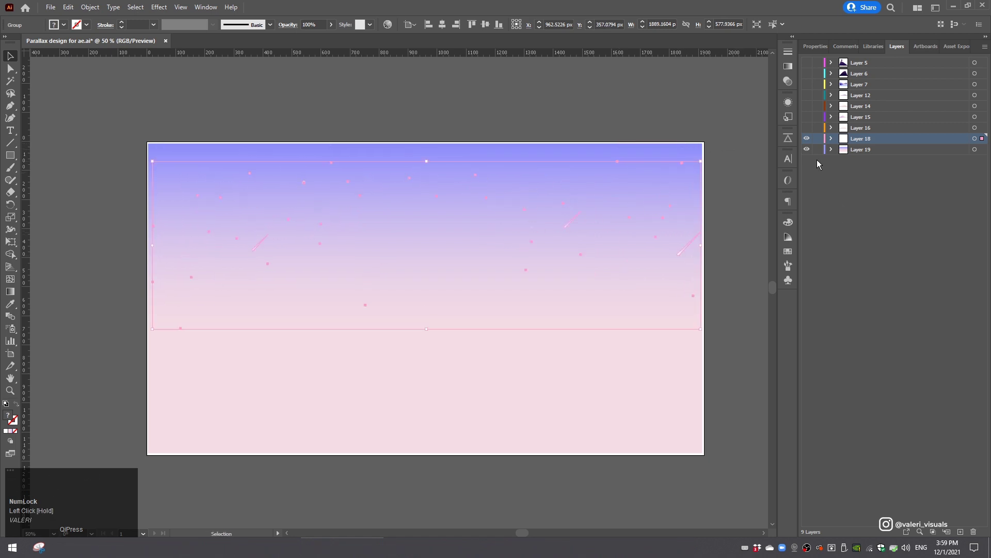
- Hide Layer 18 and rename Layer 19 as sky
left_click(807, 139)
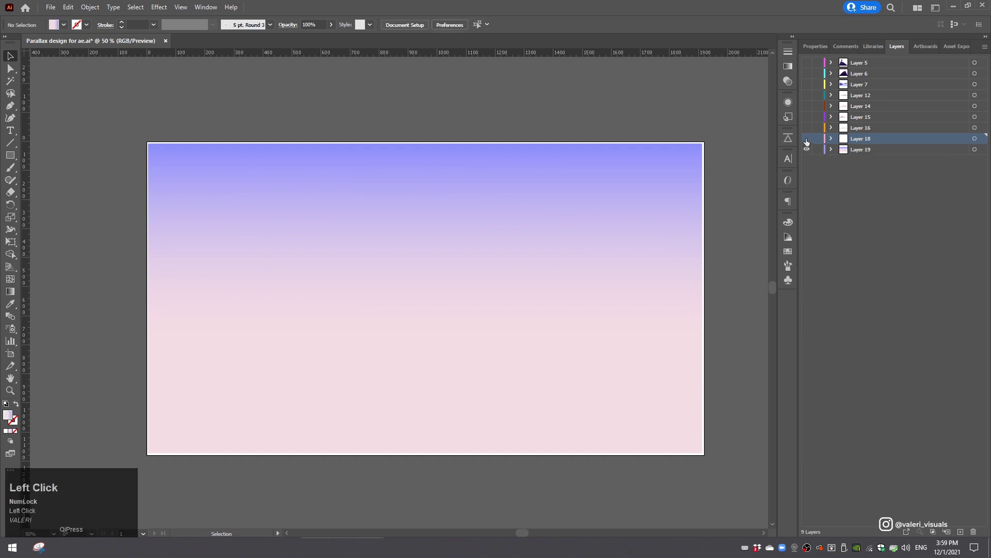
double_click(868, 150)
type("sky")
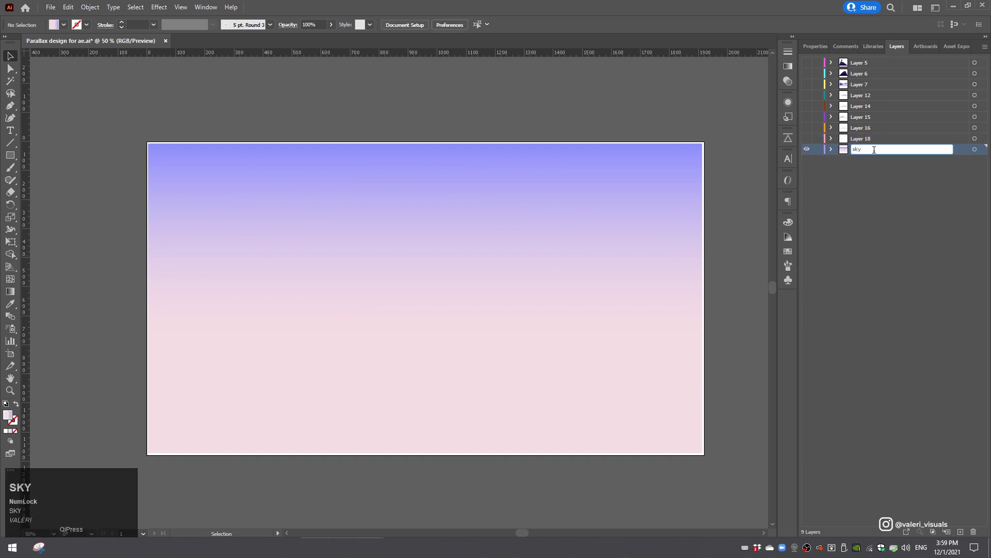
key("Return")
- Show Layer 18 and rename it as stars
left_click(807, 138)
double_click(861, 138)
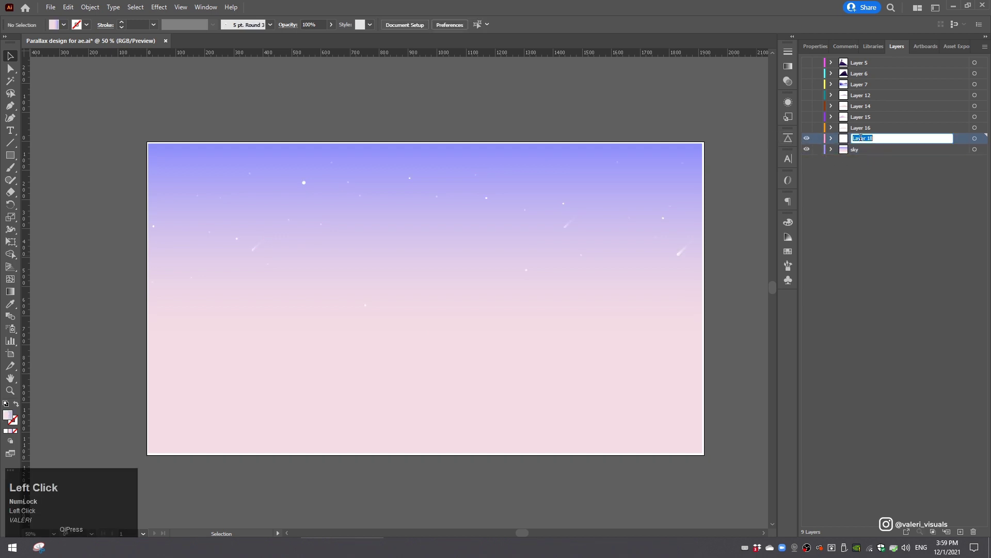
type("stars")
key("Return")
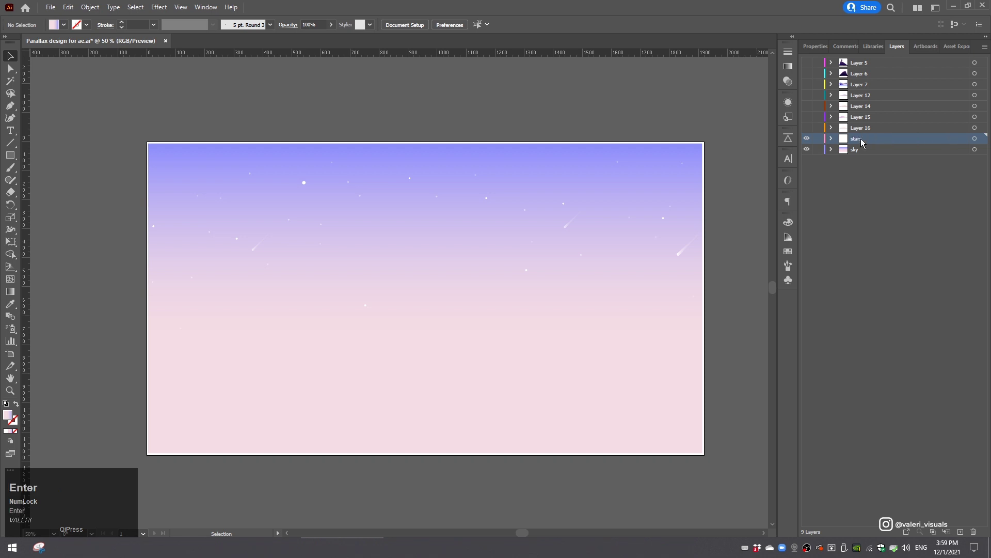
- Show Layer 16 and rename it as mountain 1
left_click(806, 128)
double_click(857, 127)
type("mp")
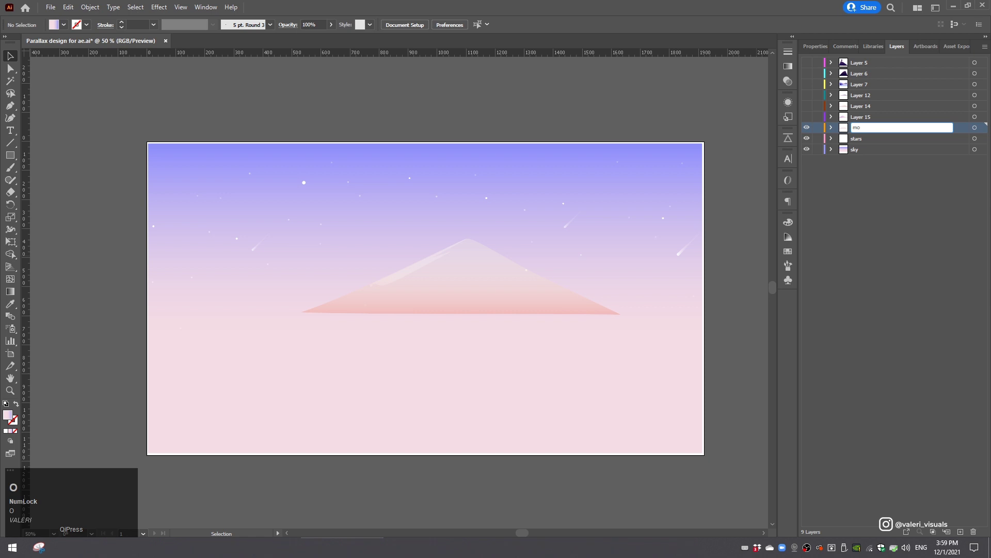
type("untain 1")
key("Return")
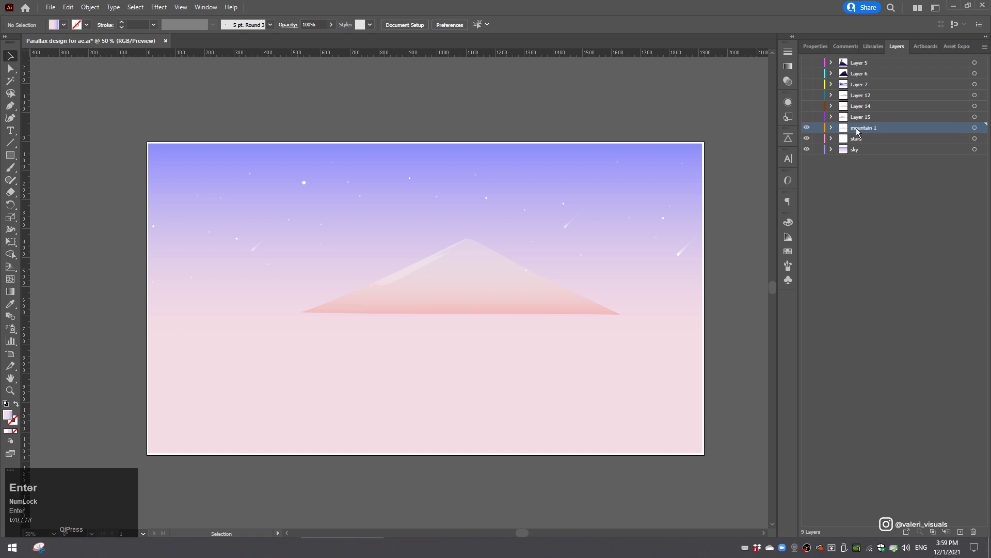
- Show Layer 15 and rename it as mountain 2
left_click(807, 116)
double_click(861, 116)
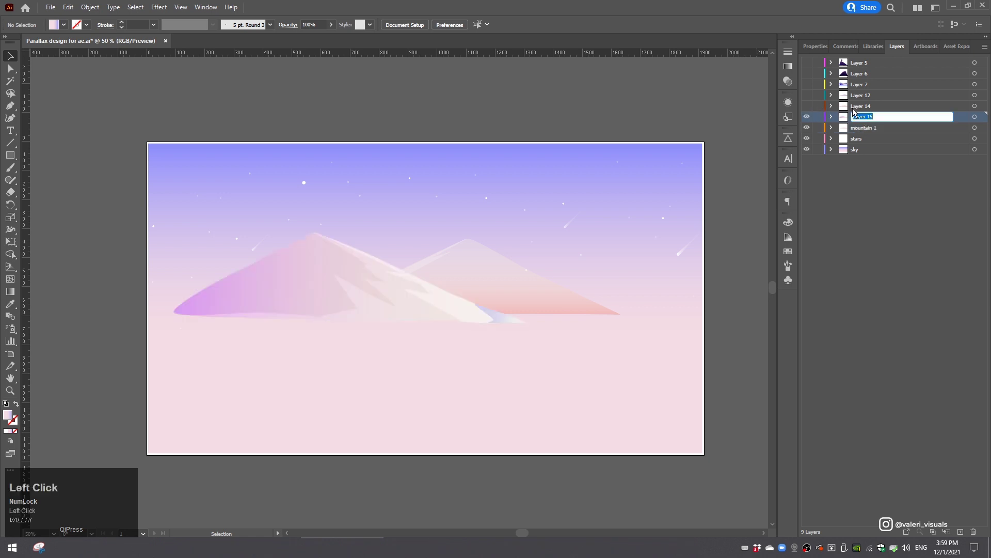
type("mountain")
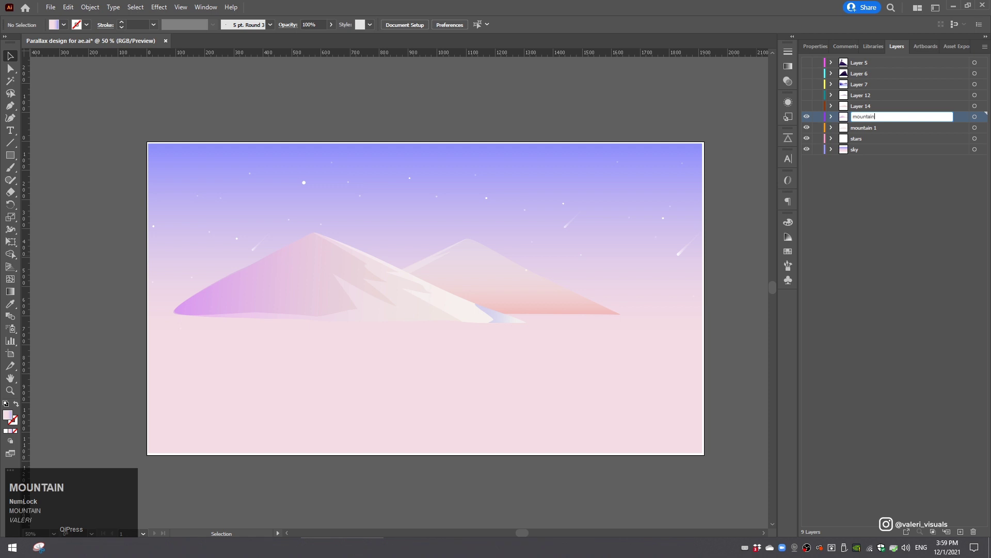
type(" 2")
key("Return")
- Show Layer 14, move its mountain to the right and slightly down, and rename the layer as mountain 3
left_click(806, 107)
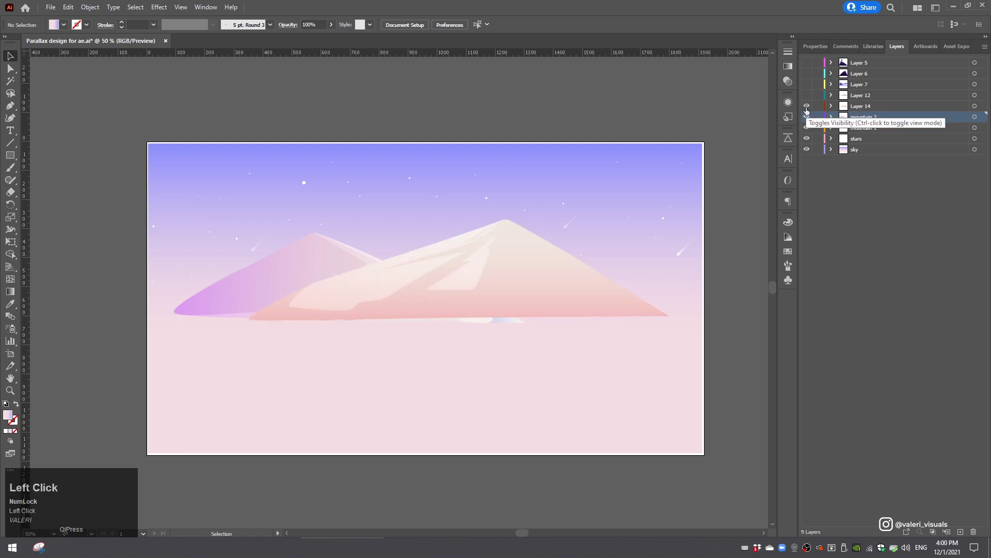
left_click_drag(478, 290, 494, 290)
double_click(854, 106)
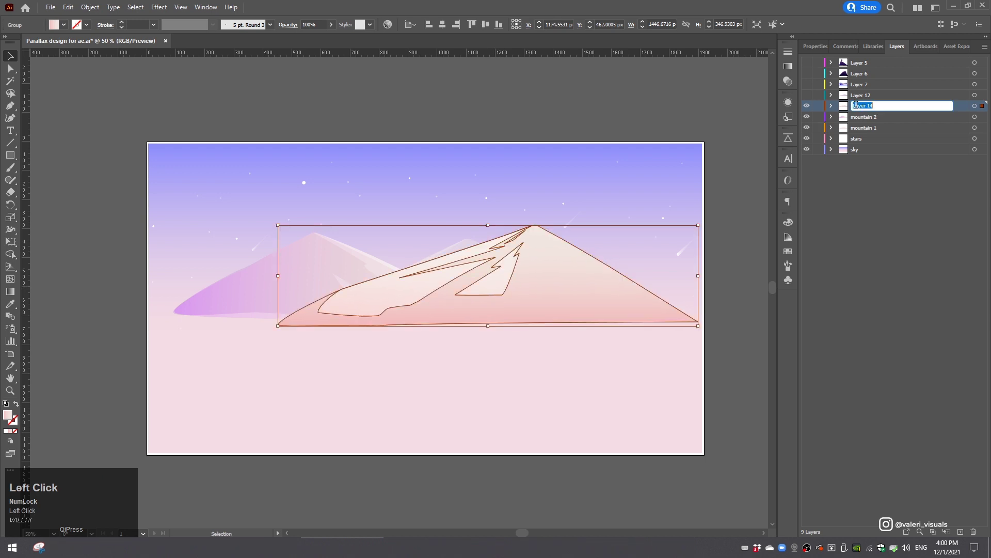
type("mountain 3")
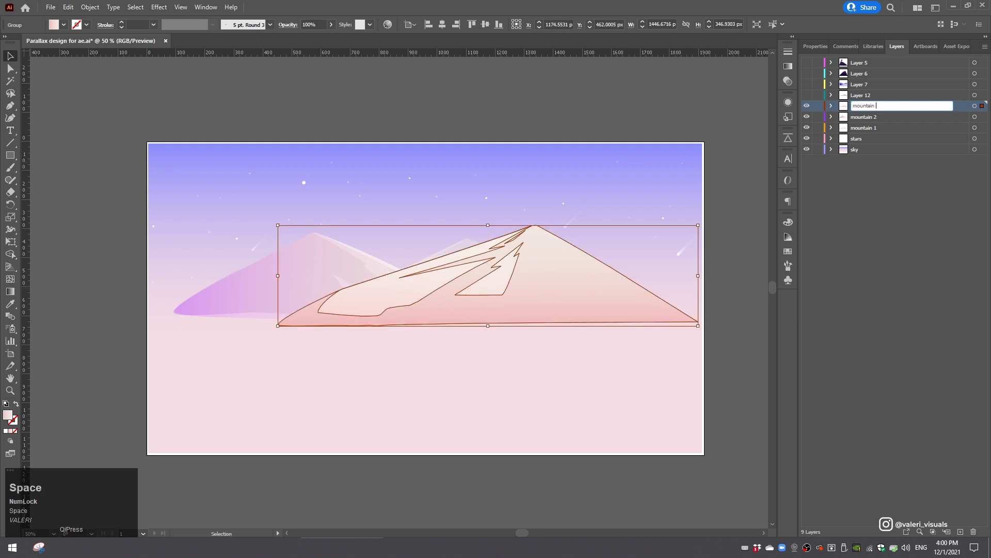
key("Return")
- Show Layer 12 and rename it as mountain 4
left_click(807, 95)
left_click(864, 97)
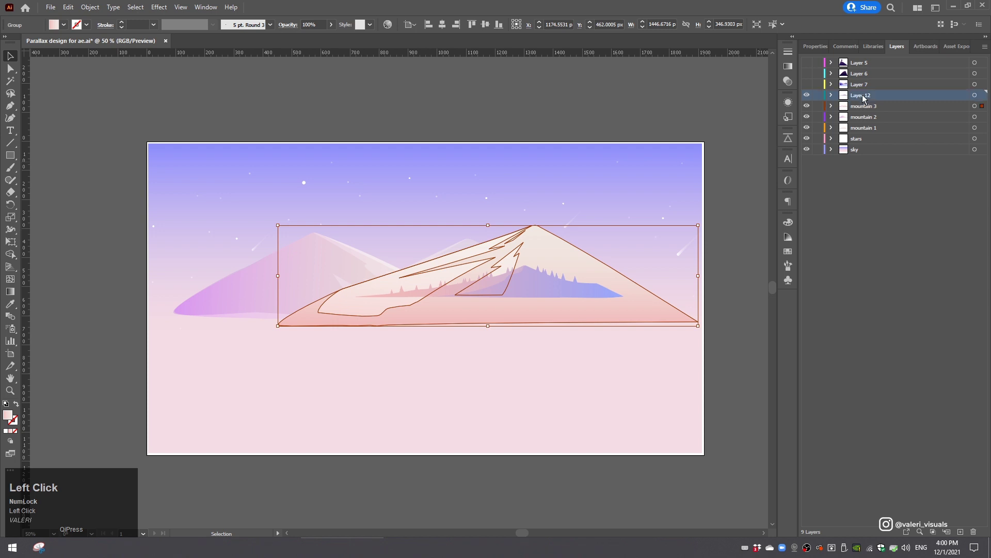
double_click(864, 98)
type("moun")
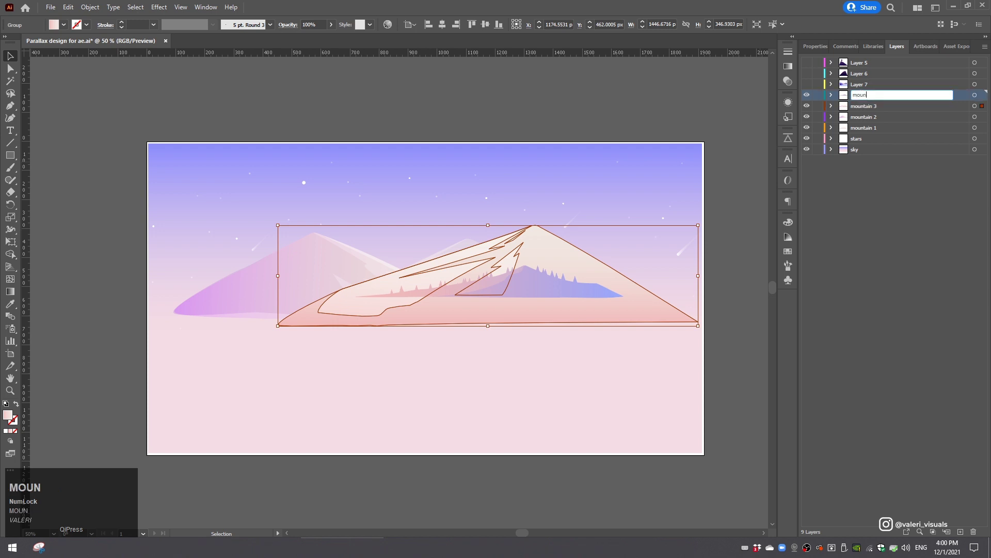
type("tain 4")
key("Return")
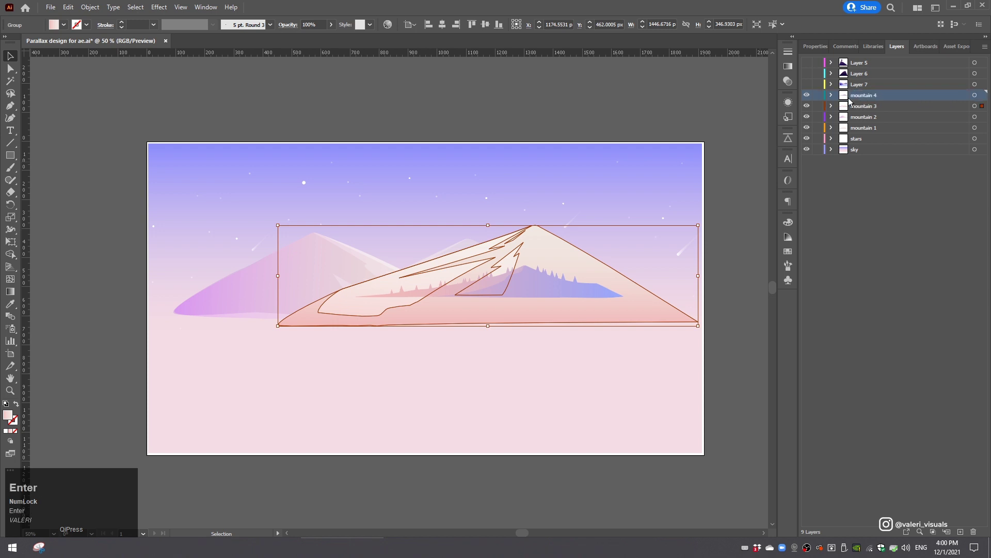
- Show Layer 7, deselect the artwork, and rename the layer as mountain 5
left_click(806, 85)
left_click(714, 138)
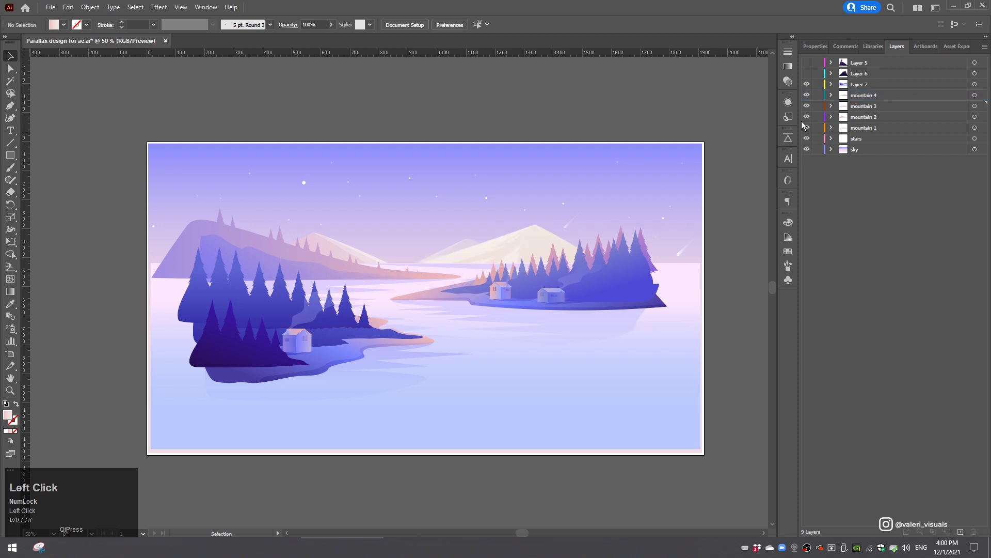
left_click(852, 84)
left_click(806, 84)
left_click(806, 84)
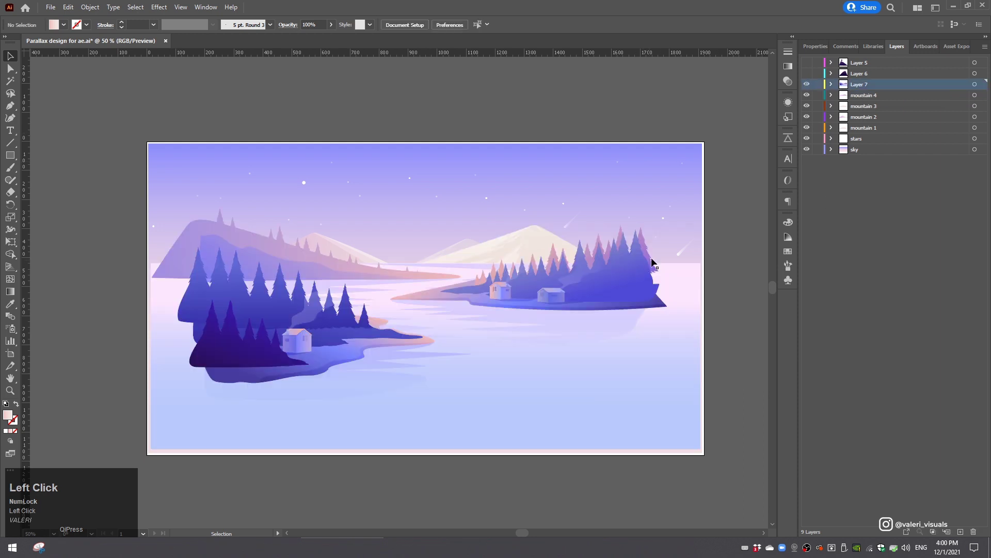
double_click(856, 86)
type("mou")
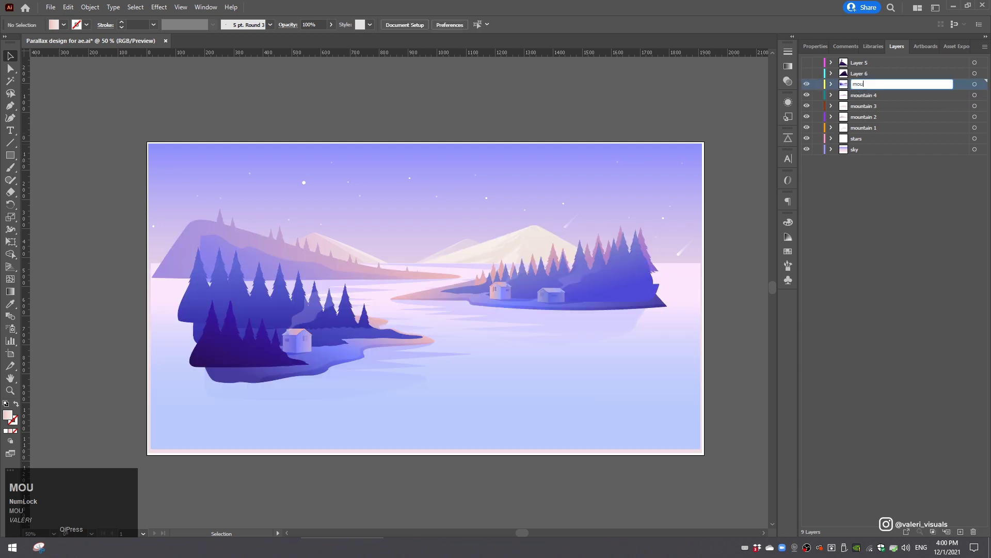
type("ntain 5")
key("Return")
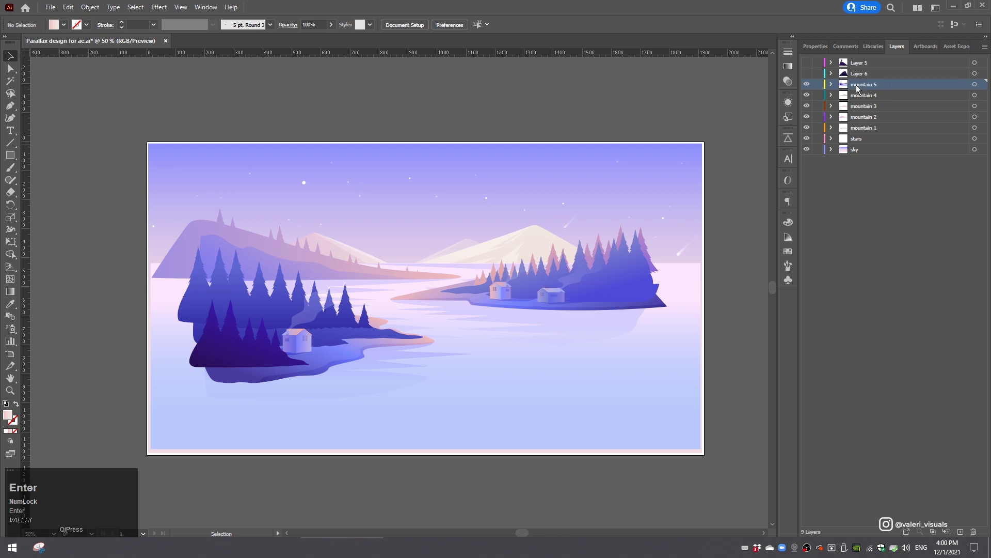
- Show Layer 6 and rename it as mountain 6
left_click(806, 73)
double_click(857, 74)
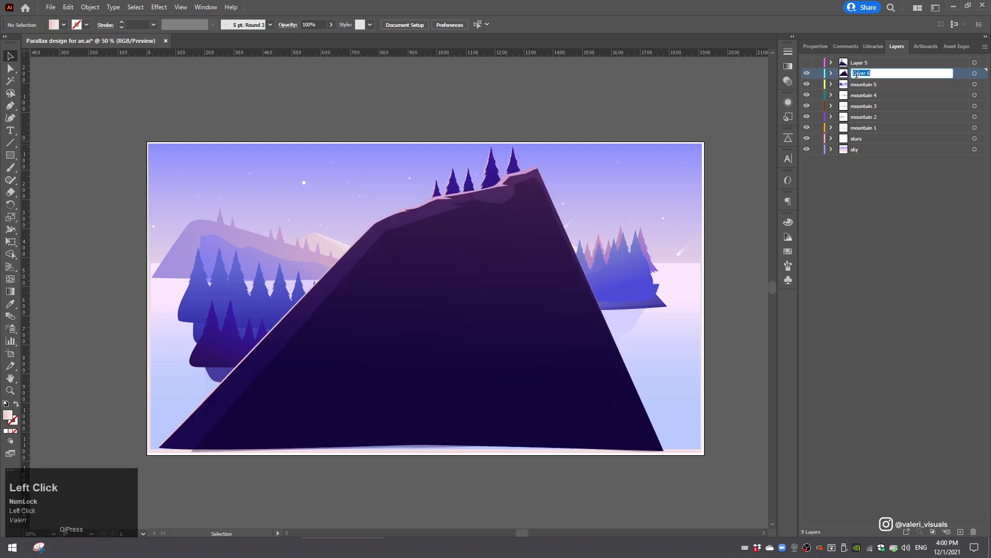
type("mountai")
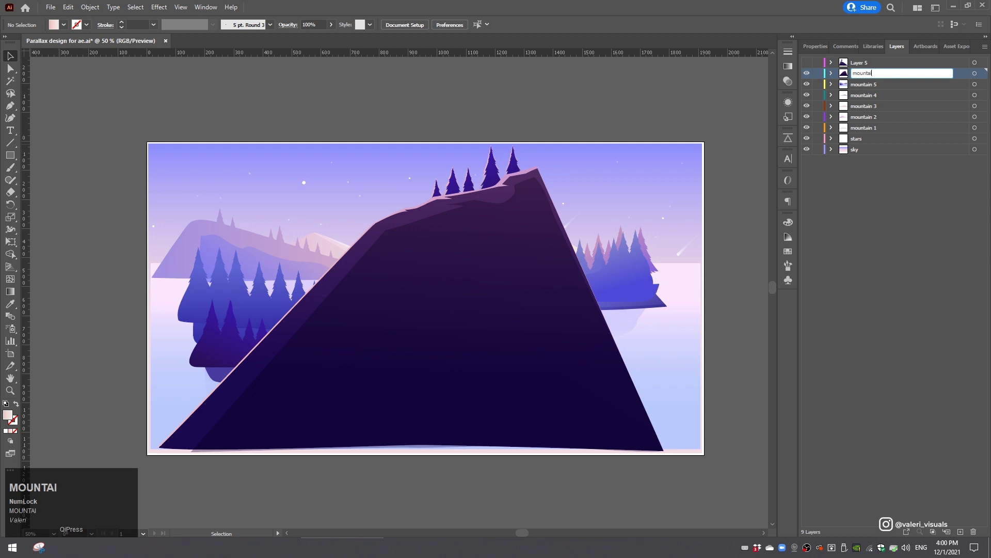
type("n 5")
key("Return")
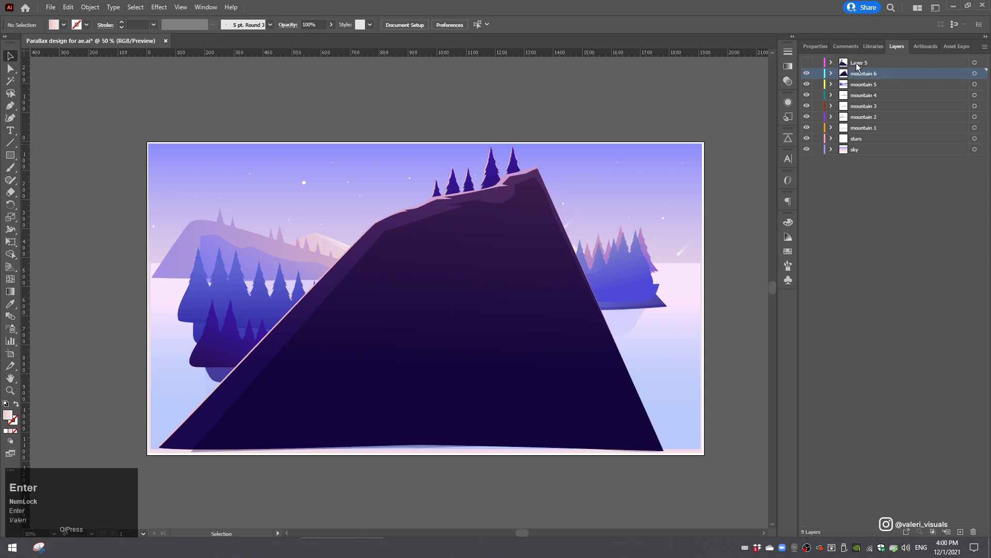
- Show Layer 5 and rename it as mountain 7
left_click(806, 62)
double_click(861, 62)
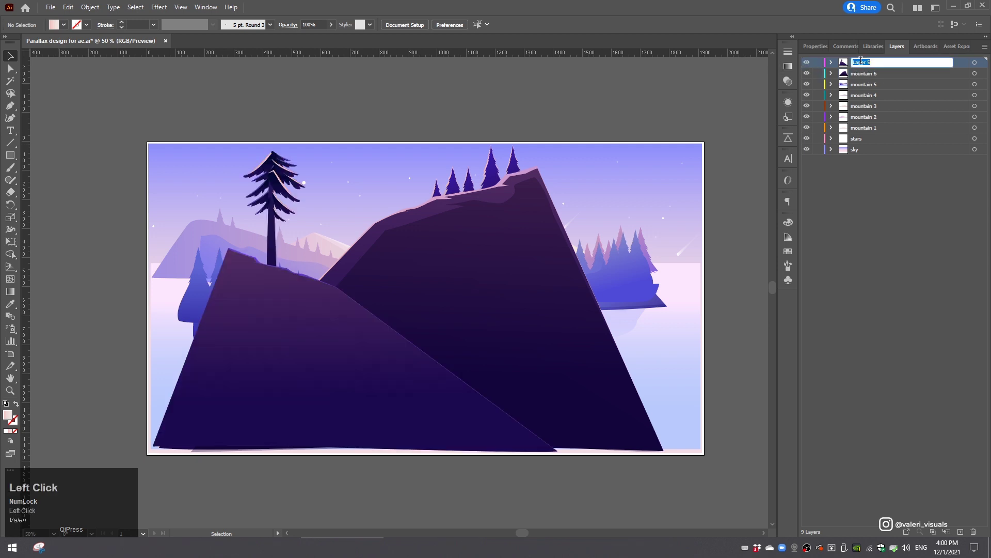
type("mountain 7")
key("Return")
left_click_drag(458, 201, 464, 203)
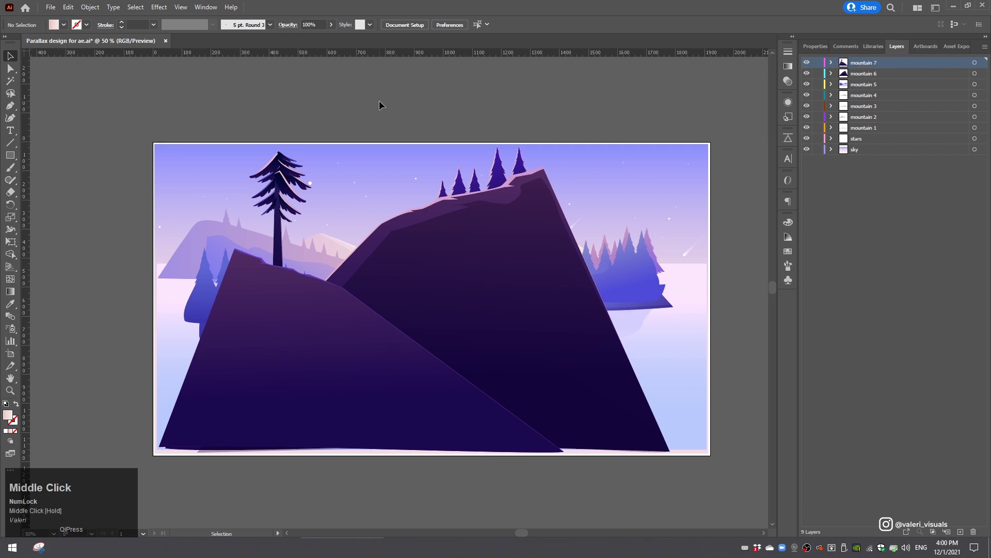
left_click(419, 112)
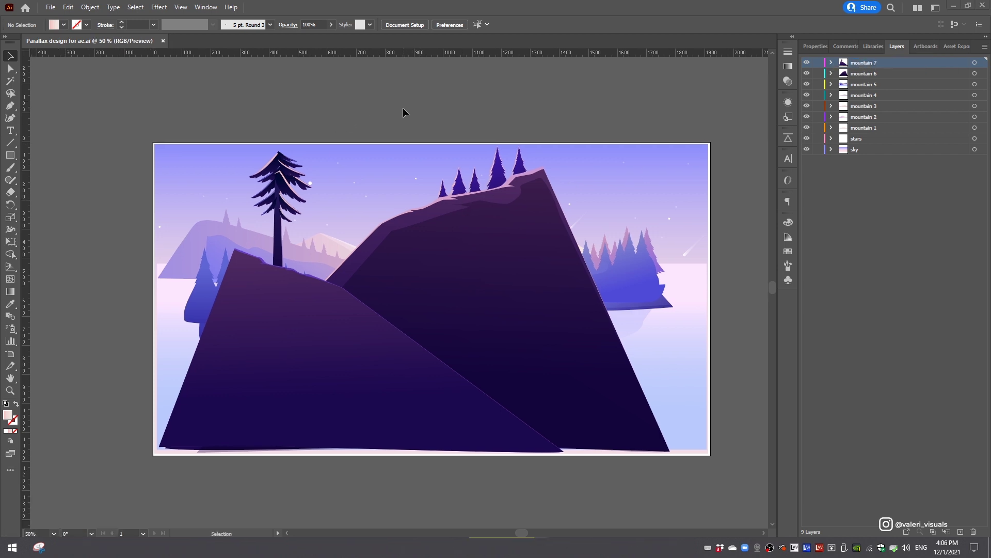
- Make sure the document color mode is set to RGB Color and save the project
middle_click(404, 107)
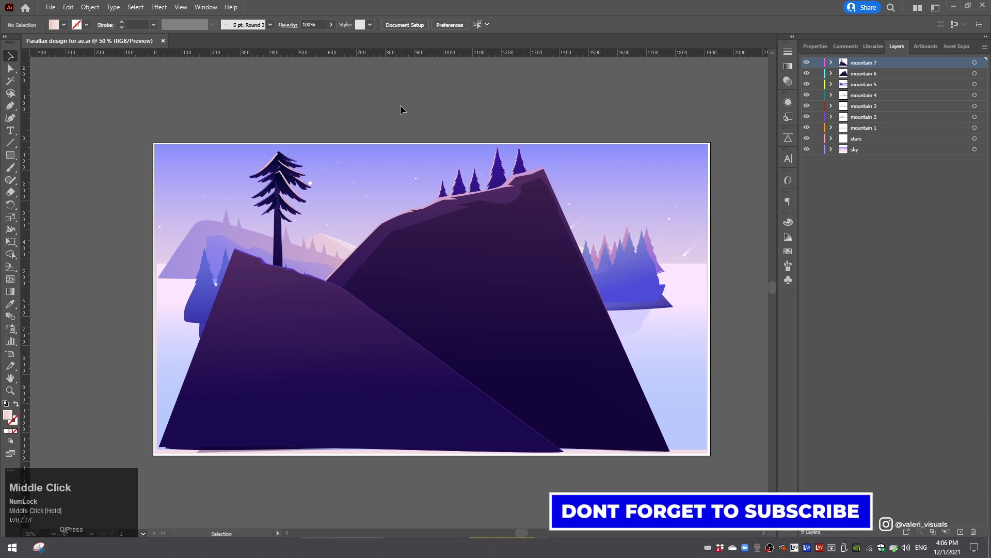
left_click(48, 8)
mouse_move(165, 274)
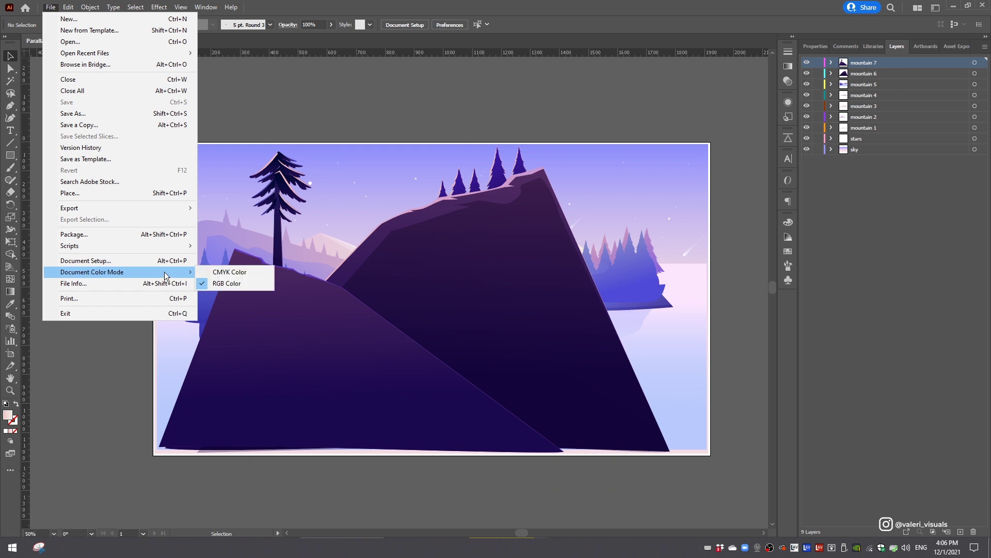
left_click(221, 283)
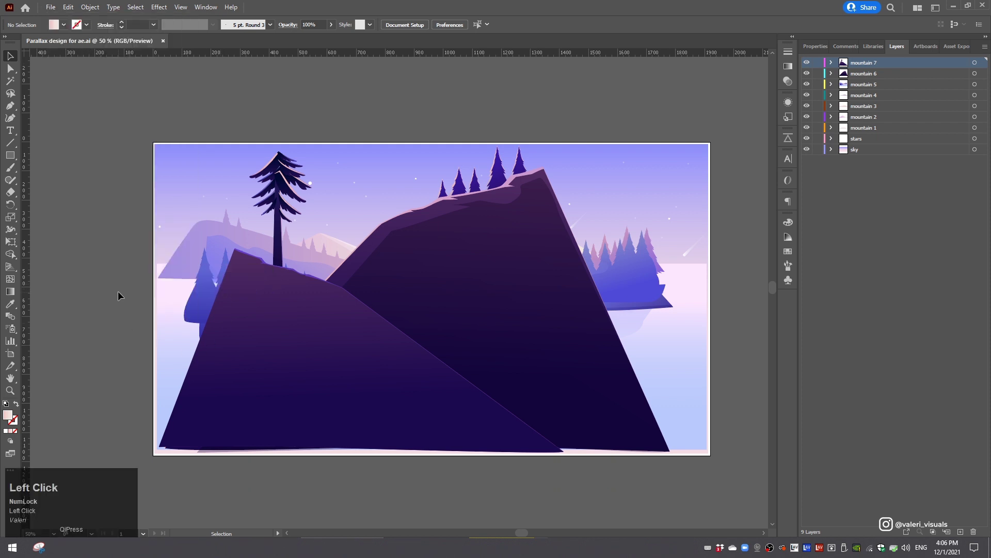
key("ctrl+s")
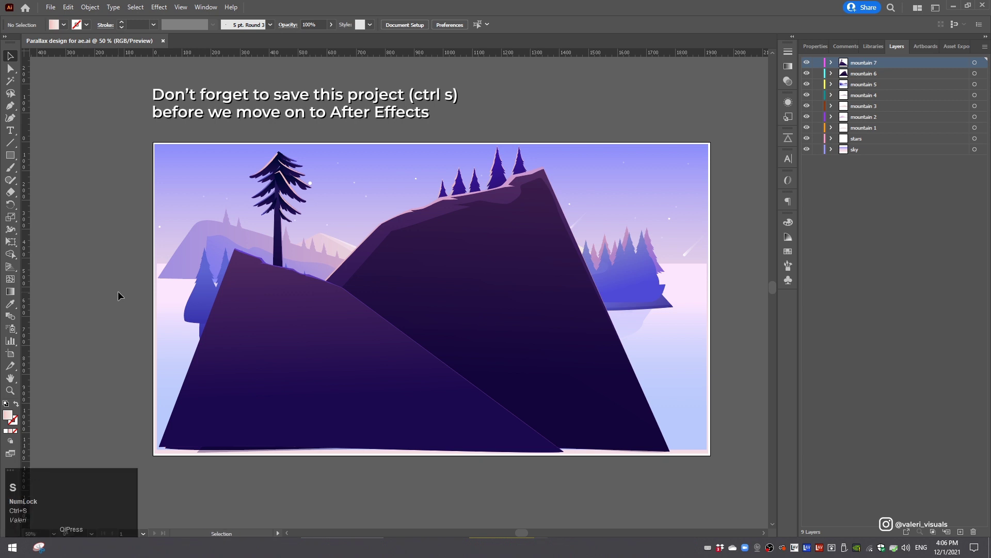